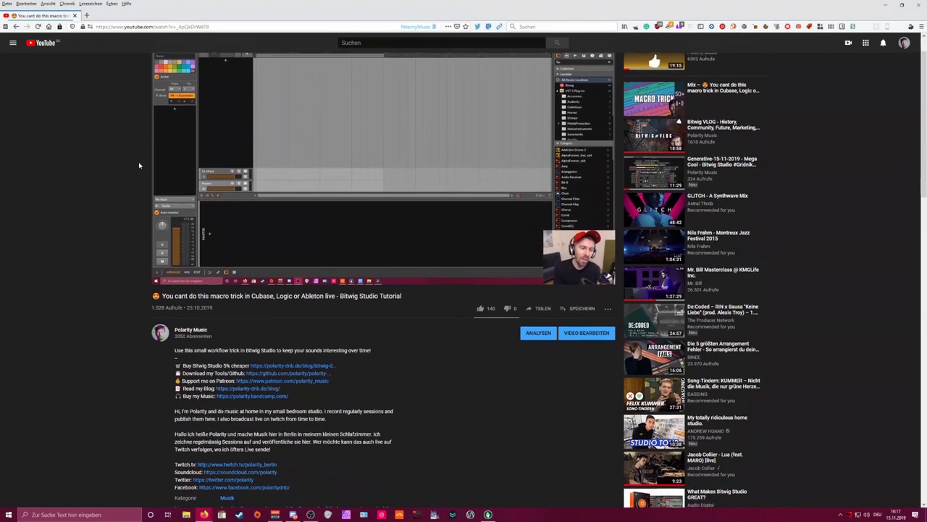
Open the Bitwig Studio discount link from the video description and select the voucher code POLARITY on the blog page.
scroll(139, 165, down, 3)
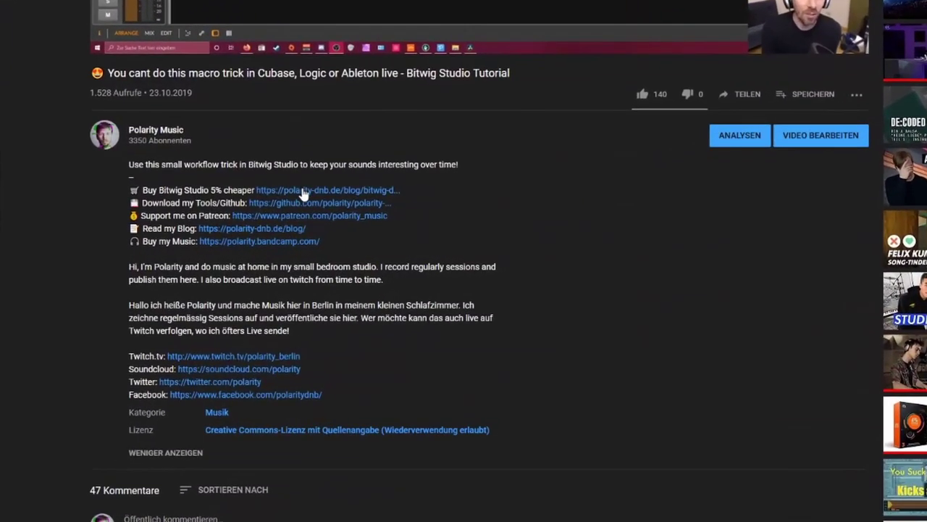
click(304, 191)
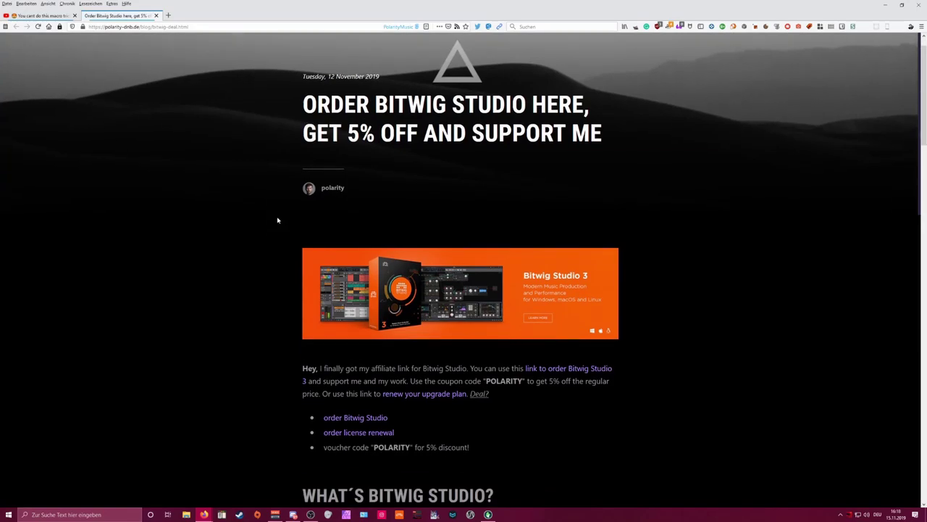
scroll(278, 220, down, 1)
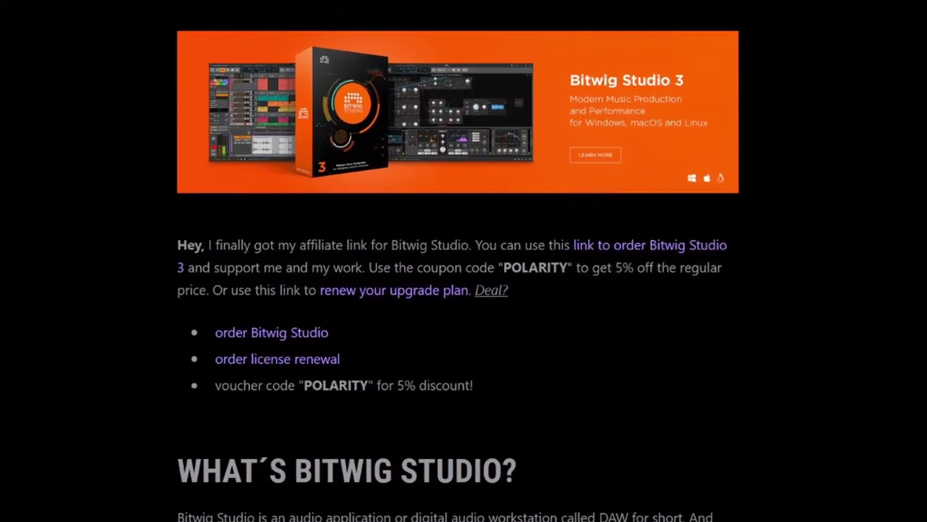
double_click(536, 267)
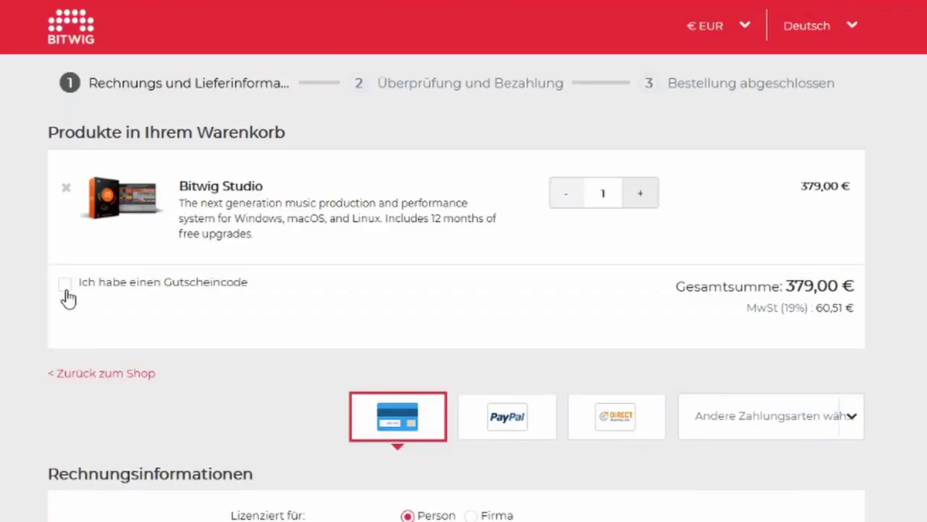
Apply the voucher code POLARITY to the Bitwig Studio order in the shop's cart.
click(64, 284)
click(282, 293)
text(POLARITY)
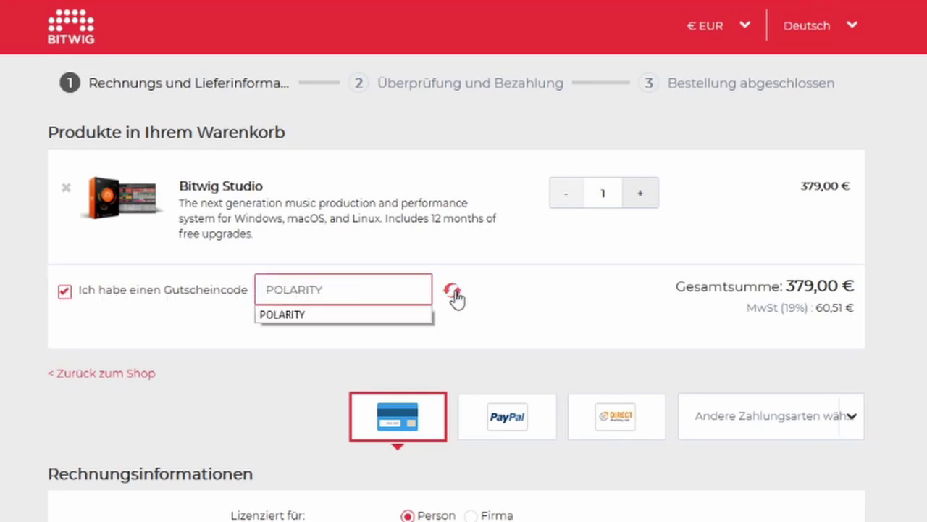
click(452, 291)
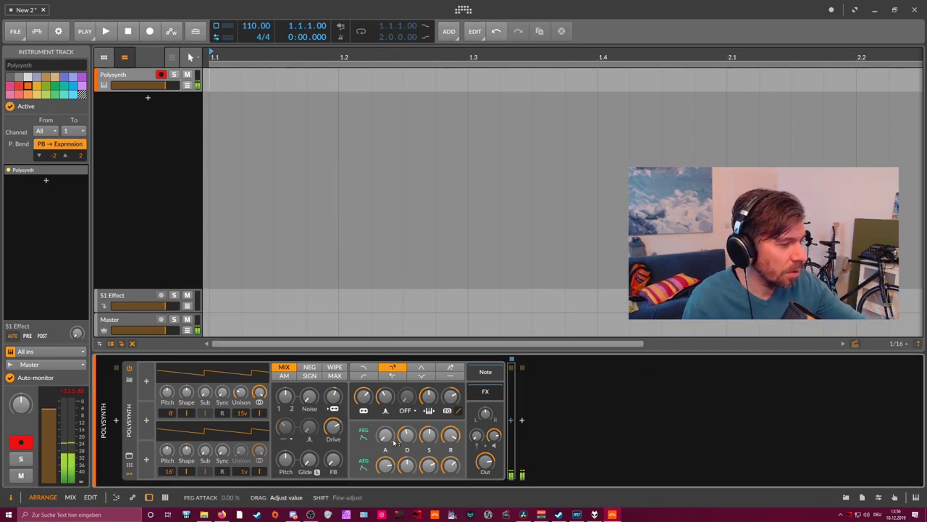
In Bitwig Studio, insert a Reverb device after the Polysynth in the track's device chain.
click(512, 420)
text(trbrt)
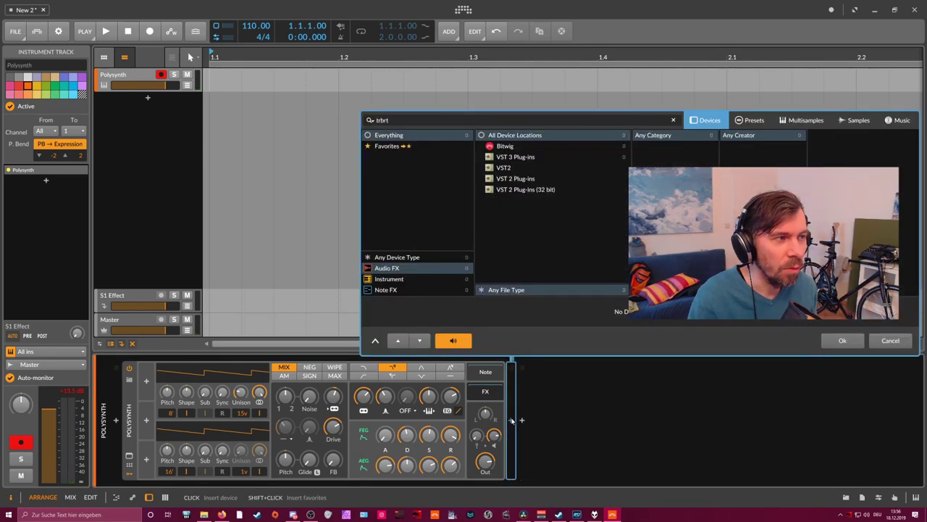
text(reverb)
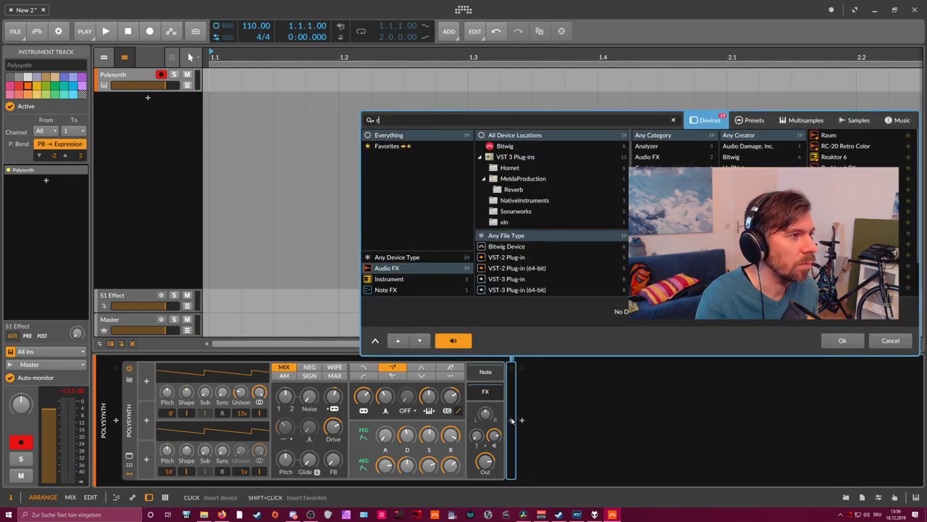
key(Return)
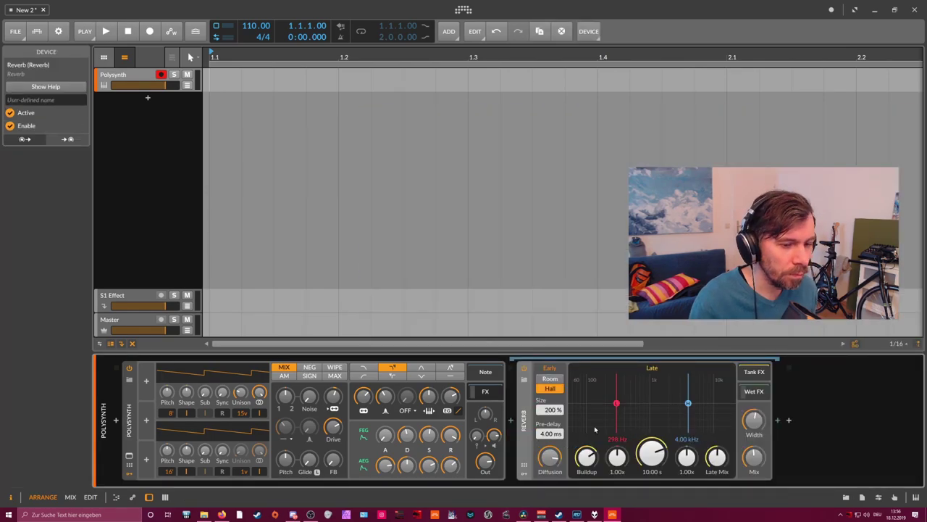
Show the reverb's Wet FX chain and delete the EQ-2 device from it.
click(746, 390)
click(788, 444)
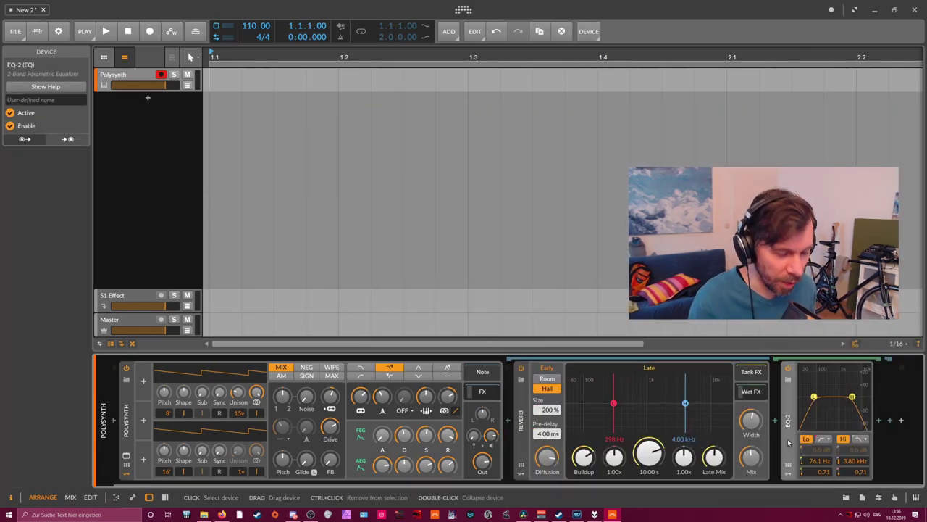
key(Delete)
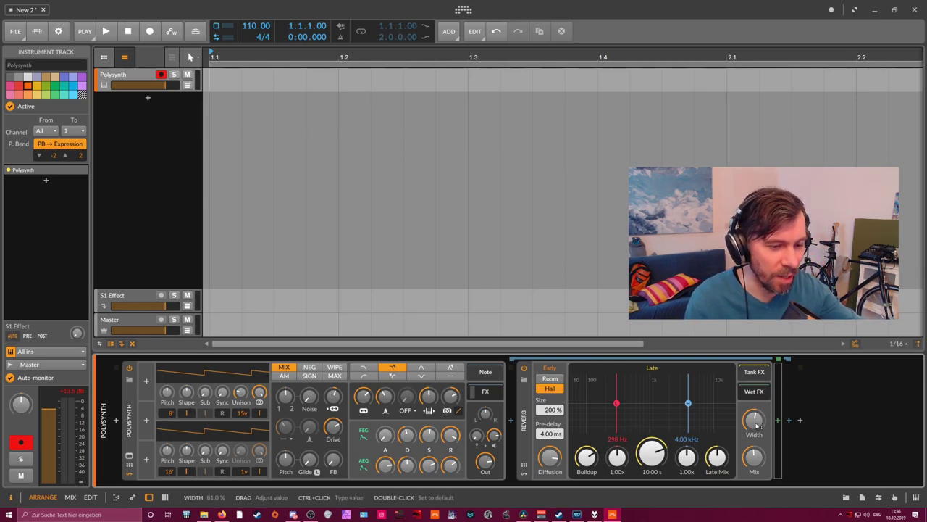
Adjust the reverb's Mix and Late Mix, and set the reverb time to 5.84 s.
drag(754, 456, 754, 439)
drag(717, 456, 717, 441)
drag(651, 453, 649, 455)
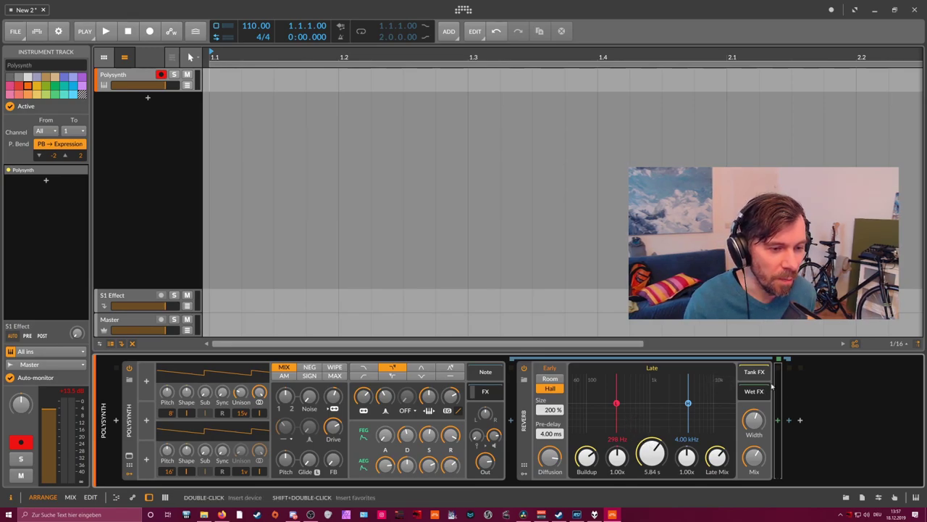
Show the reverb's Tank FX chain, set the reverb time to 316 ms and raise Late Mix to its maximum.
click(750, 373)
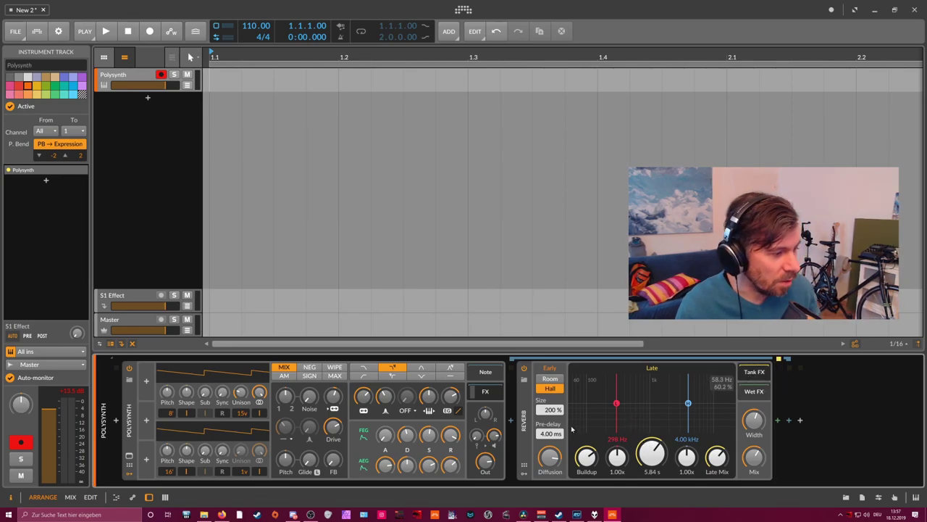
drag(651, 452, 651, 429)
drag(754, 421, 754, 402)
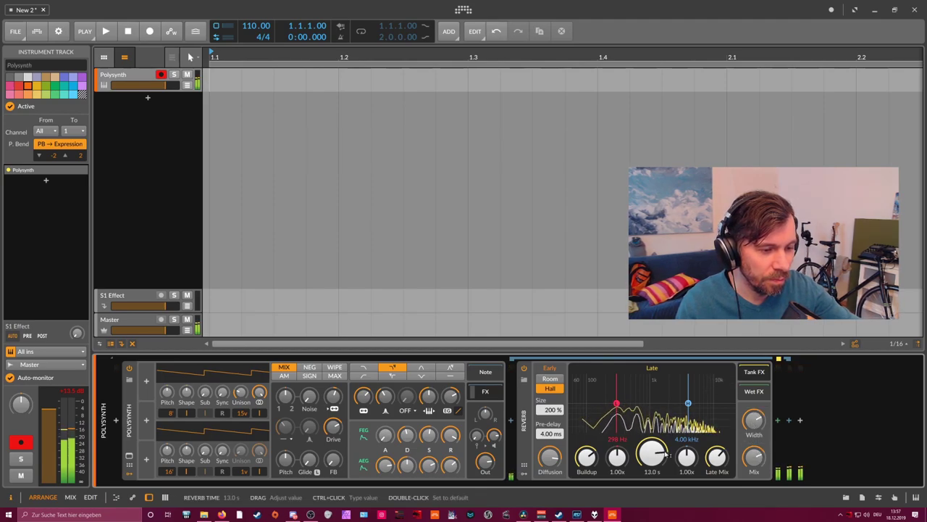
drag(656, 453, 656, 504)
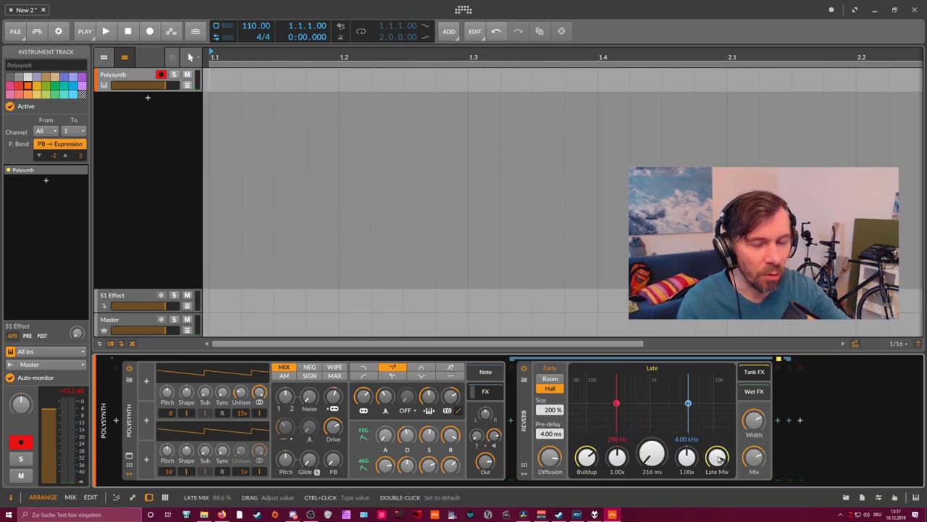
drag(716, 459, 716, 475)
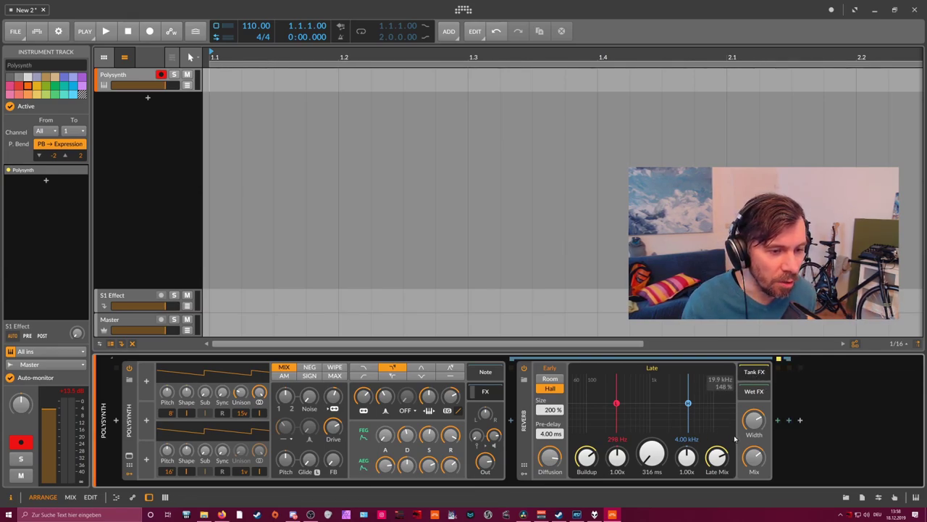
drag(717, 456, 717, 426)
Insert a Filter followed by a Chorus into the reverb's Tank FX chain.
click(777, 420)
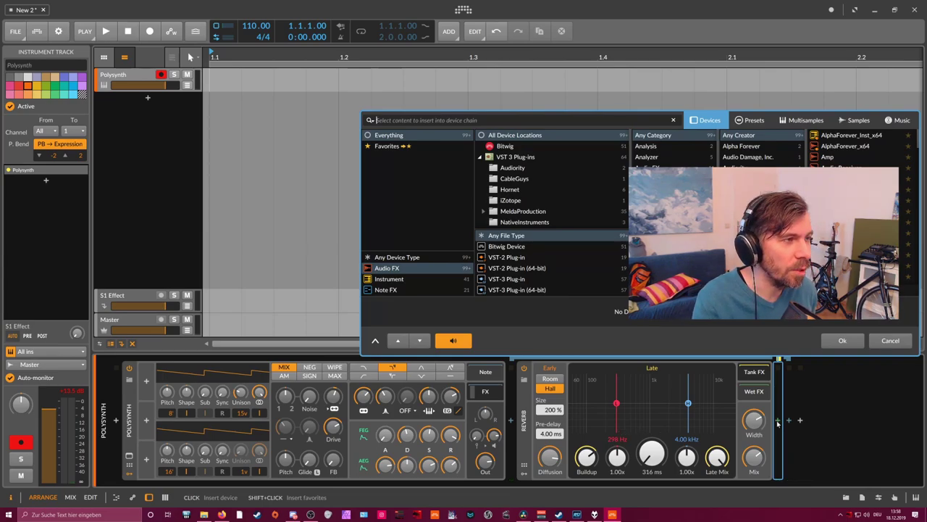
text(fi)
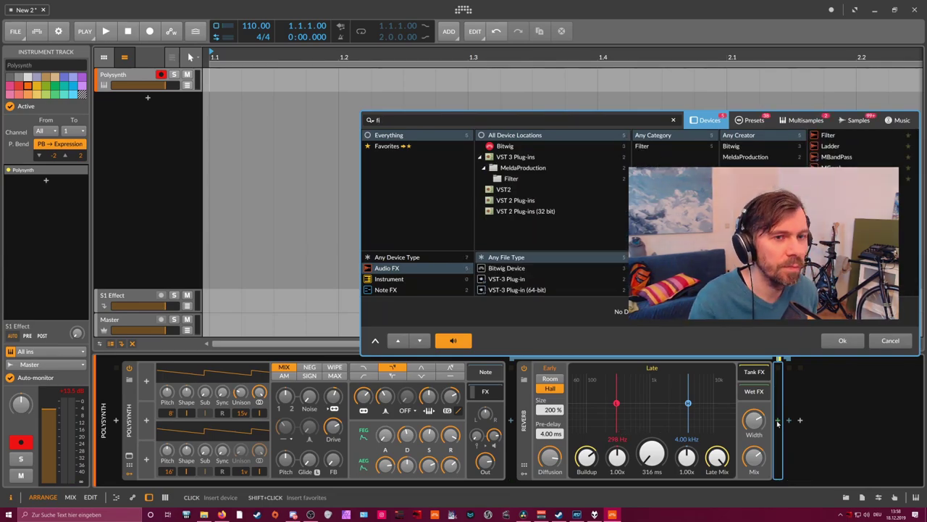
key(Return)
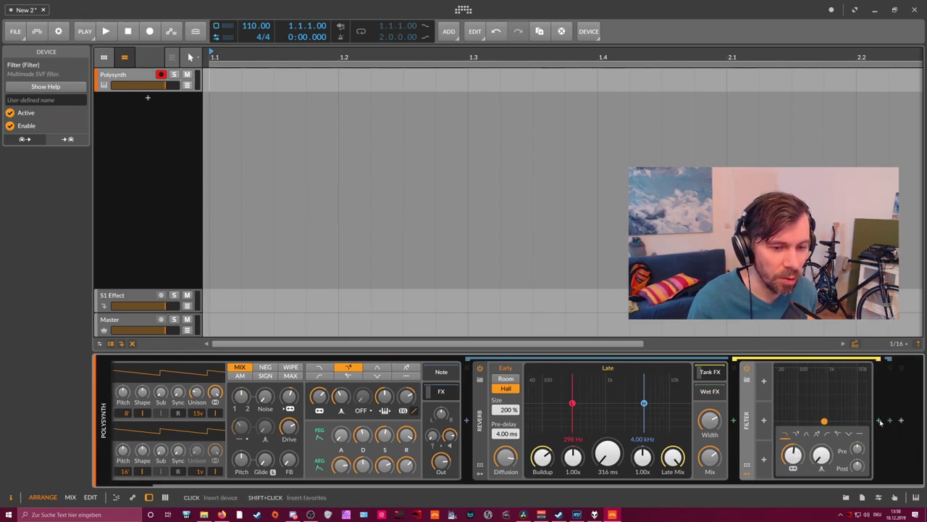
click(880, 421)
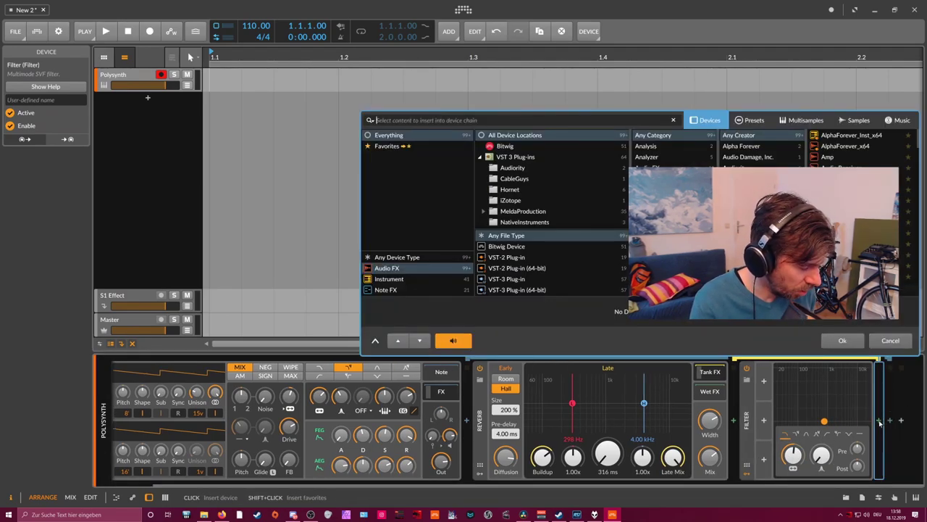
text(chor)
key(Return)
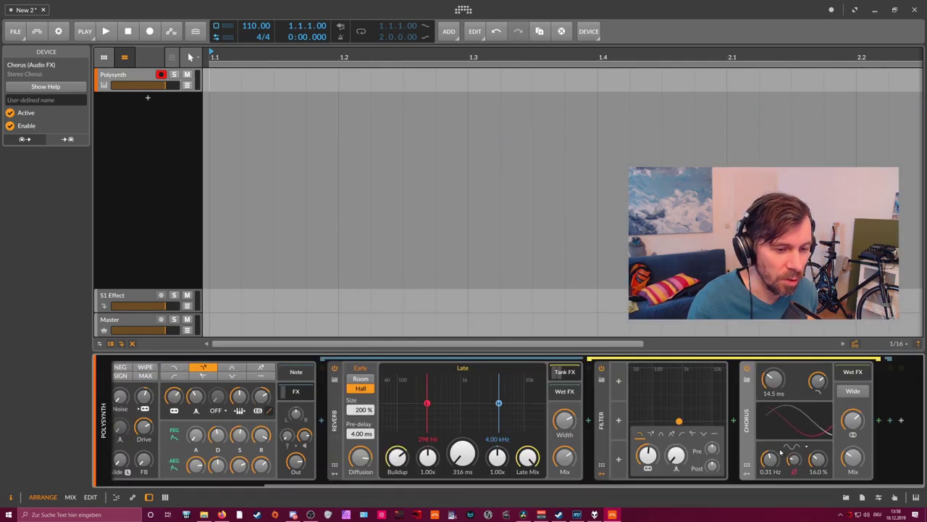
Set the chorus to a 21.7 ms delay and 1.14 Hz rate, and the reverb time to 3.31 s.
drag(774, 379, 774, 359)
mouse_move(771, 458)
mouse_down()
mouse_move(770, 447)
mouse_move(771, 462)
mouse_up()
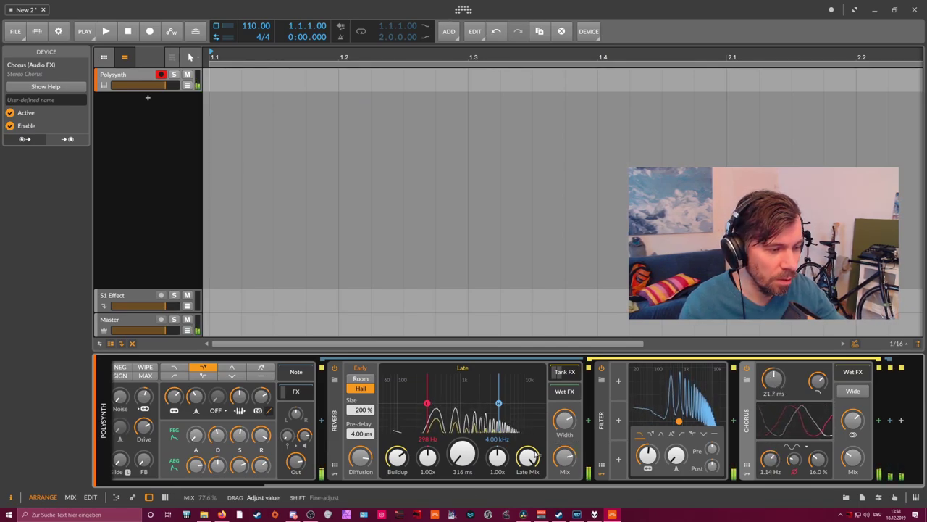
drag(472, 450, 472, 420)
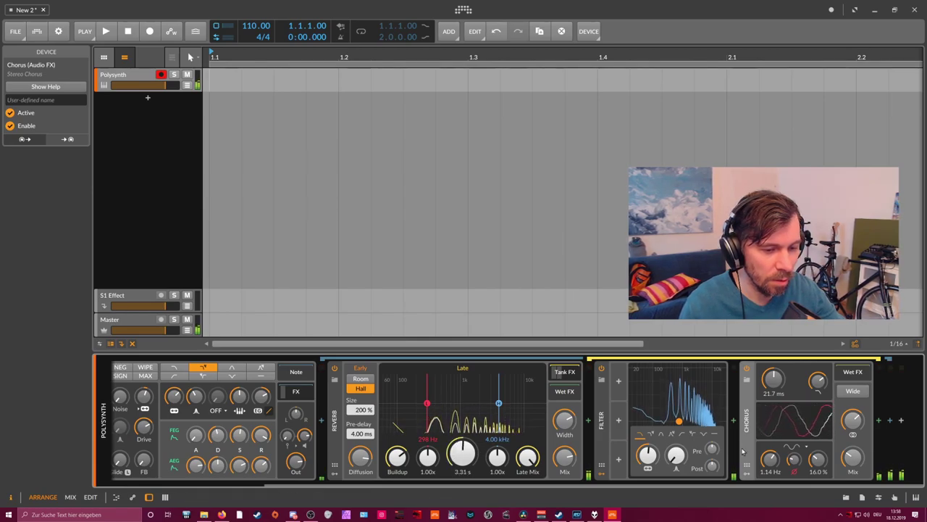
Make the chorus wide with a 0.35 Hz rate and 30.5 ms delay, and set the Tank FX filter's frequency to 6.60 kHz.
mouse_move(770, 457)
mouse_down()
mouse_move(770, 426)
mouse_move(770, 443)
mouse_up()
click(853, 395)
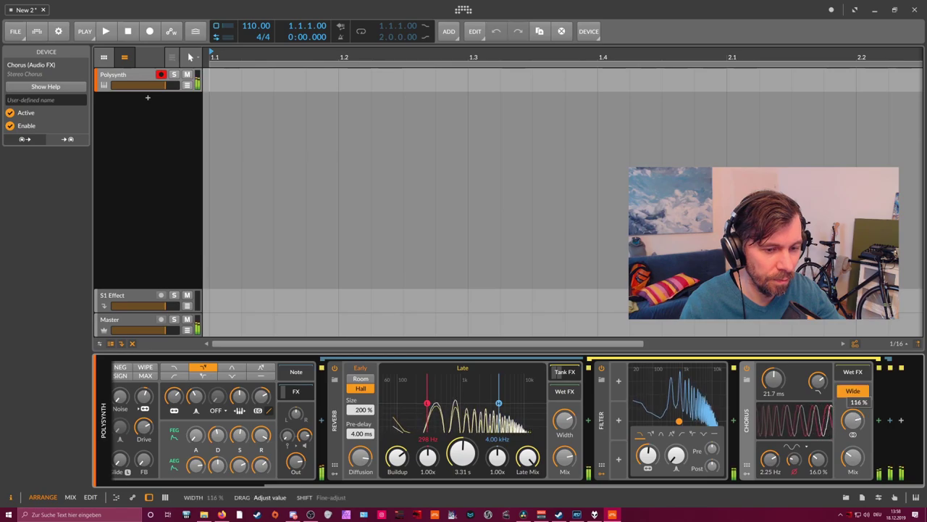
drag(771, 458, 771, 468)
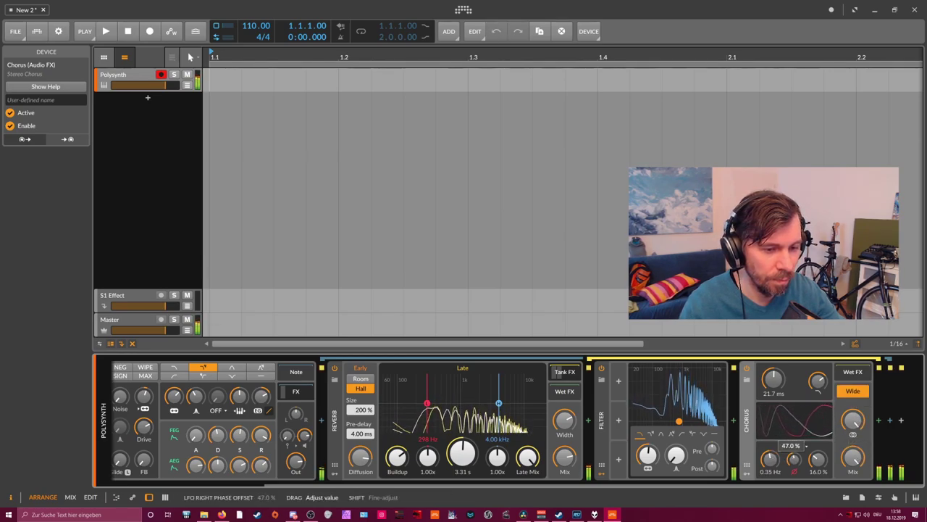
drag(774, 381, 819, 377)
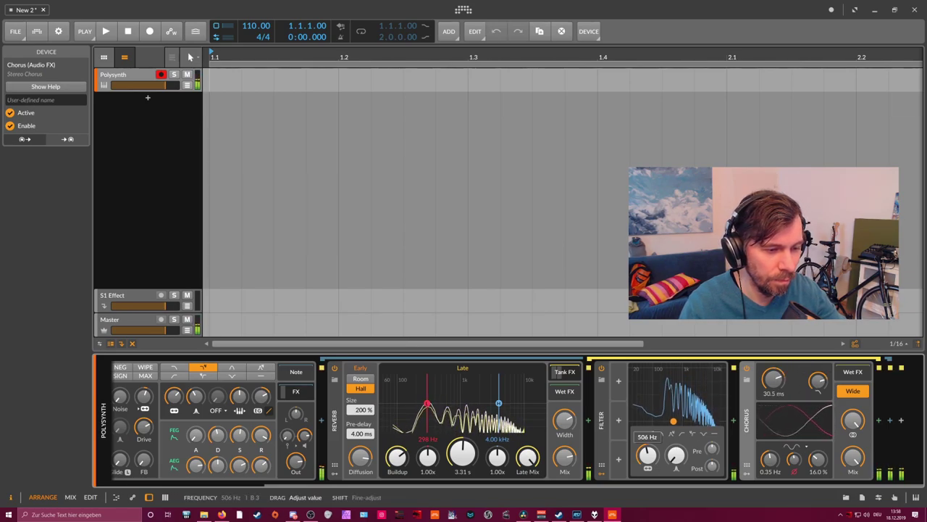
mouse_move(647, 454)
mouse_down()
mouse_move(647, 439)
mouse_move(654, 452)
mouse_up()
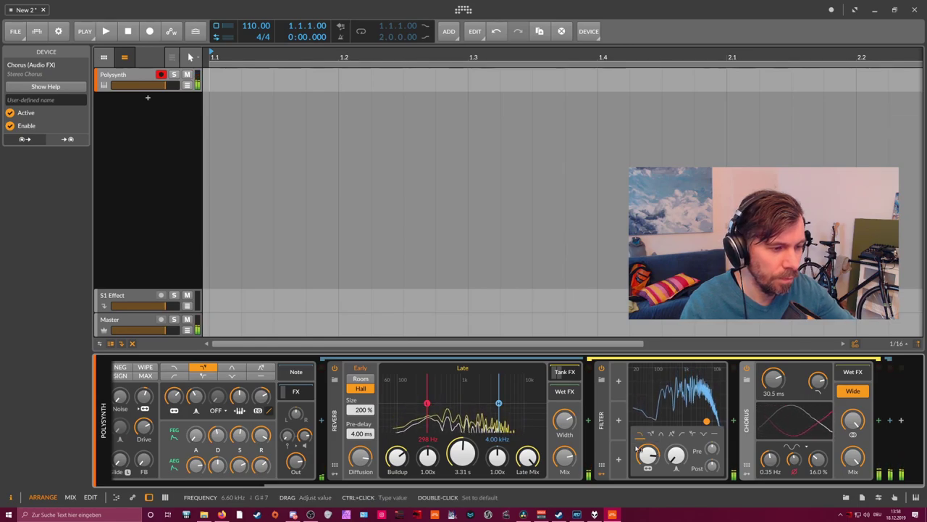
Switch from the reverb's Tank FX chain to its Wet FX chain and insert a Filter there.
click(568, 375)
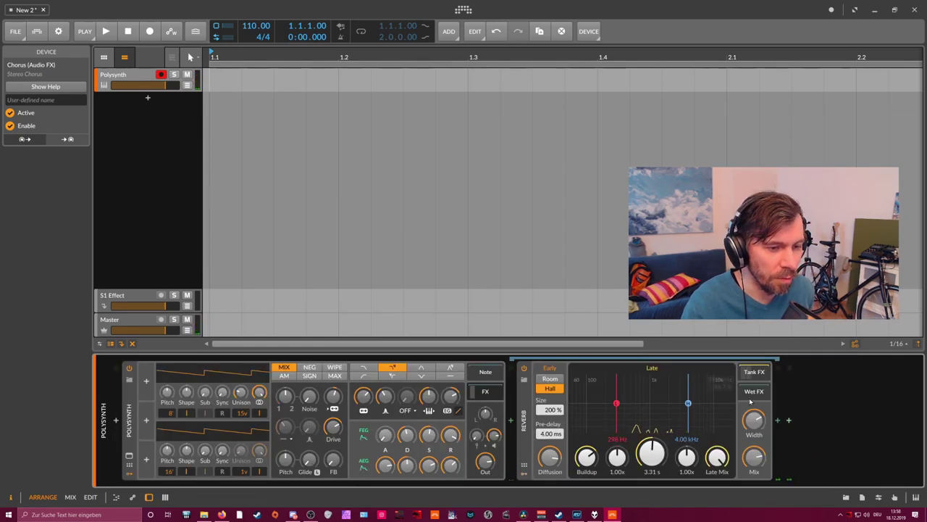
click(778, 421)
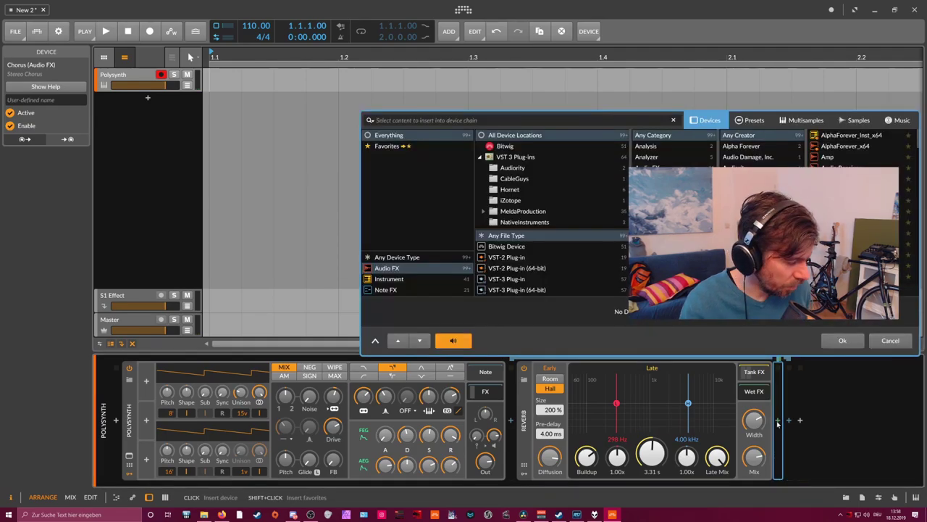
text(filter)
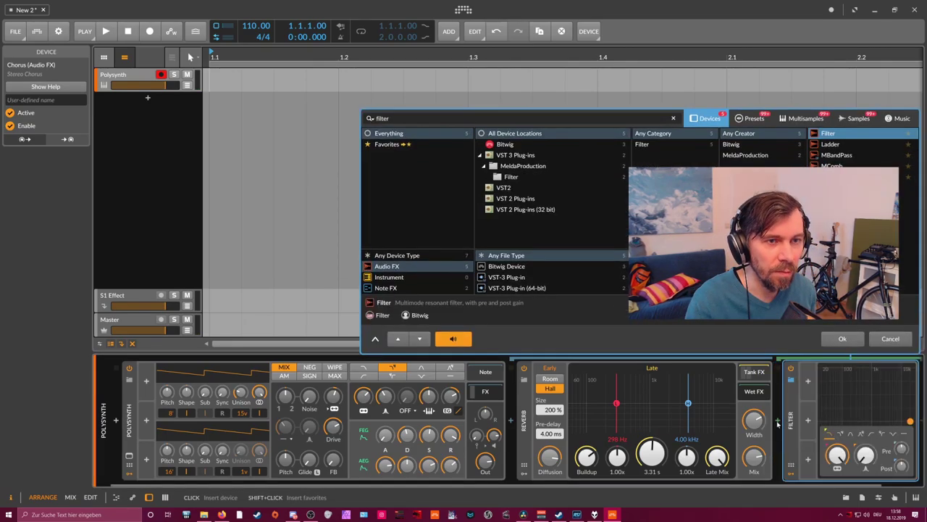
key(Return)
Lower the Wet FX filter's cutoff frequency to about 1.96 kHz.
drag(723, 485, 766, 485)
drag(794, 455, 793, 478)
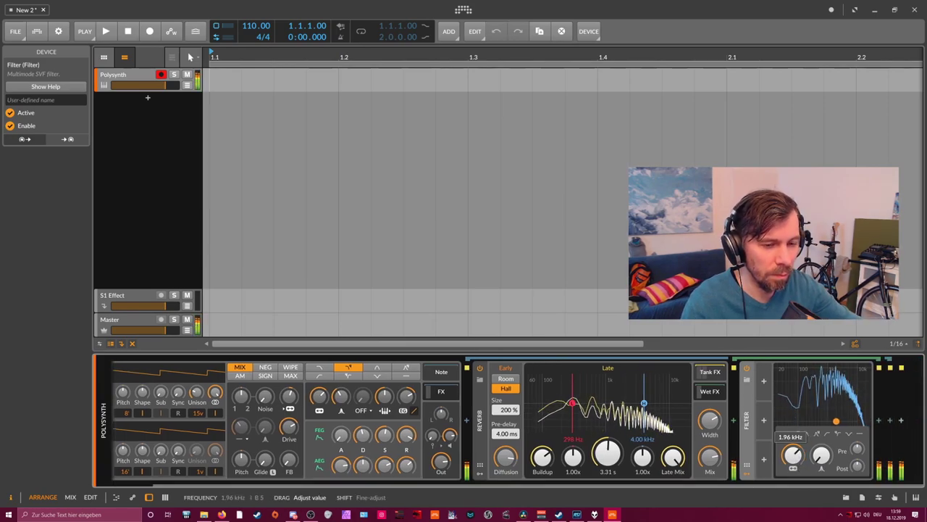
drag(792, 455, 792, 453)
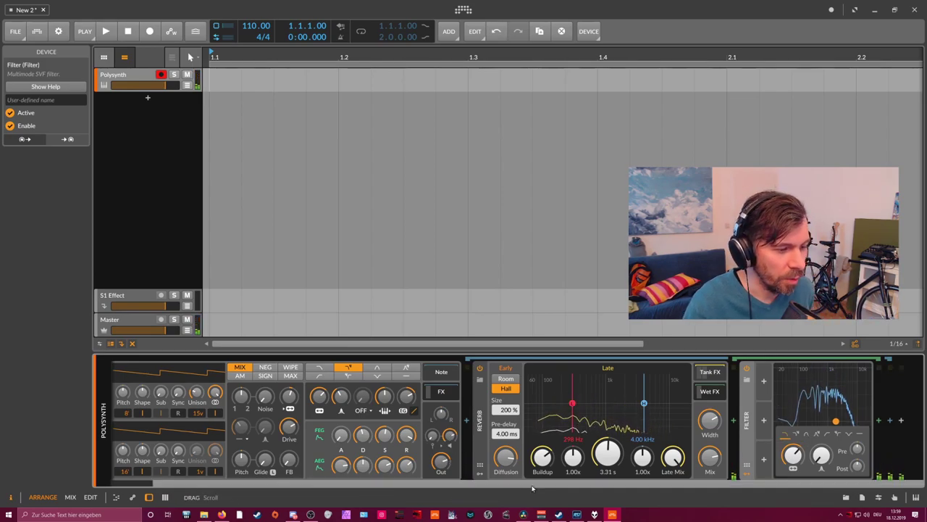
Add an Audio Rate modulator to the Wet FX filter and show its settings.
click(765, 381)
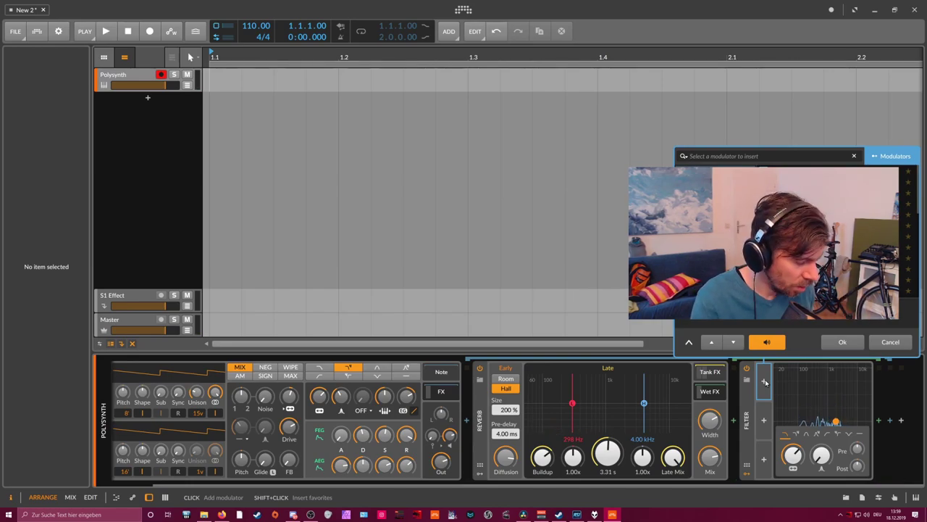
key(Return)
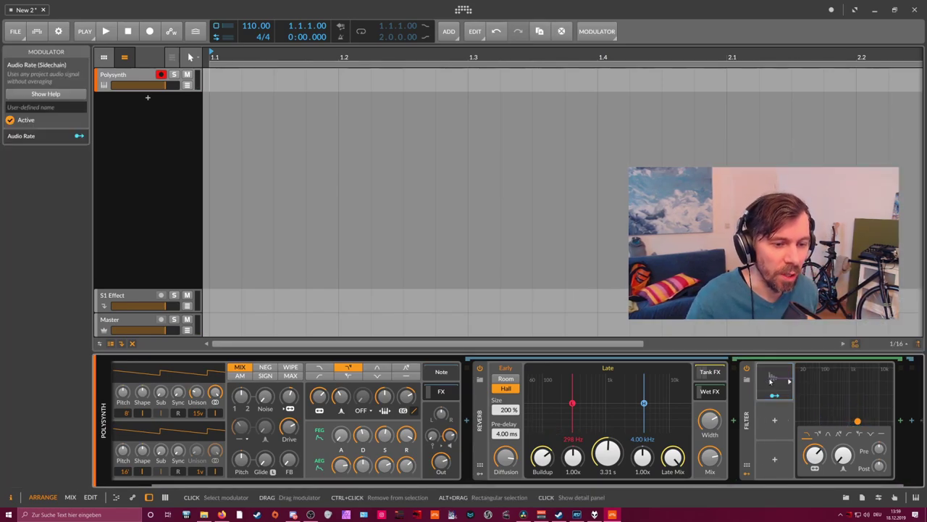
click(771, 381)
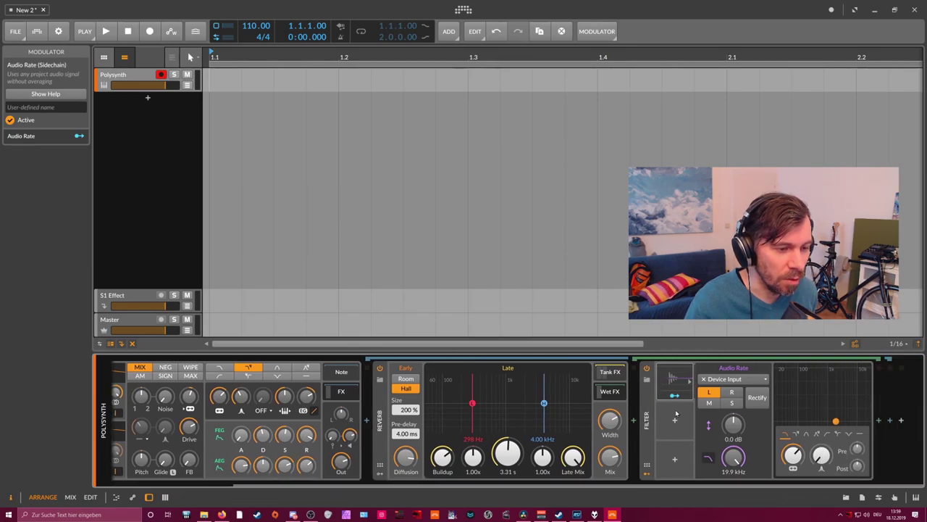
Delete the Audio Rate modulator from the Wet FX filter.
click(689, 382)
click(769, 382)
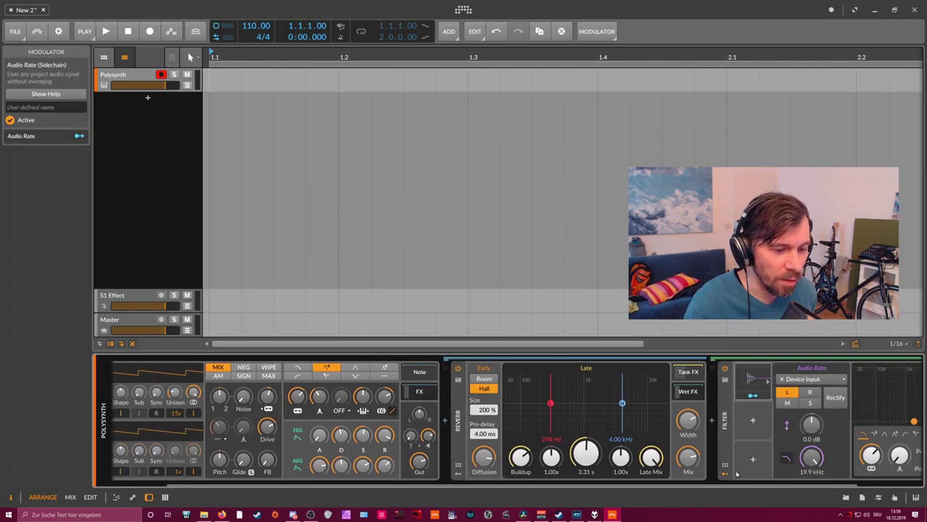
drag(739, 483, 822, 483)
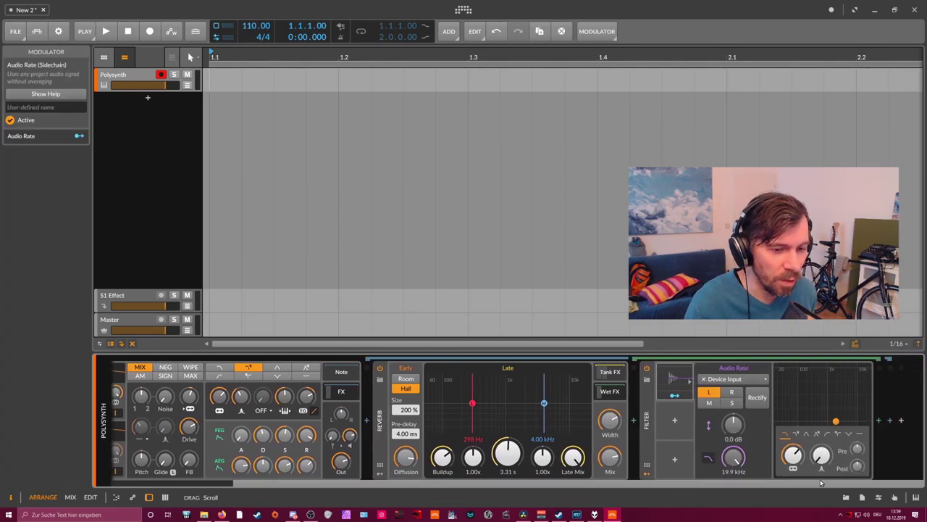
click(688, 382)
click(753, 382)
key(Delete)
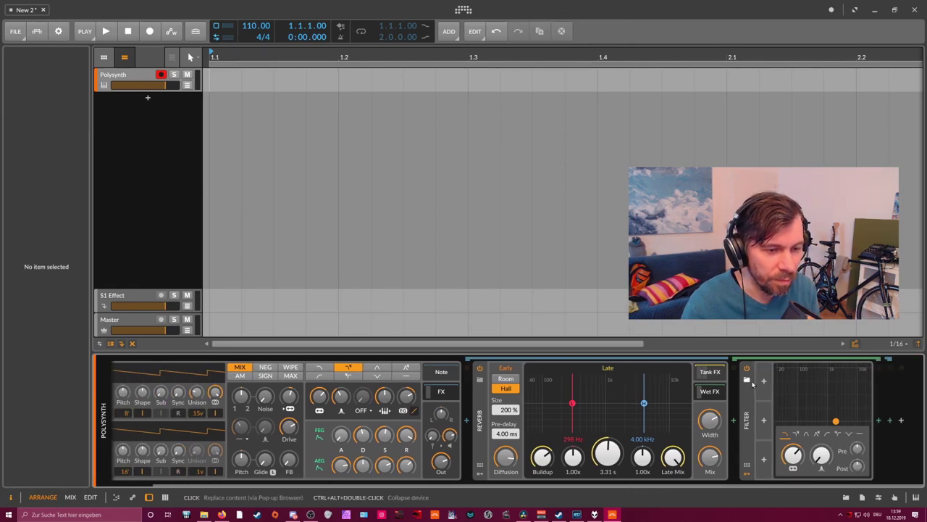
Add an Audio Sidechain modulator to the Wet FX filter in the first modulator slot.
click(764, 383)
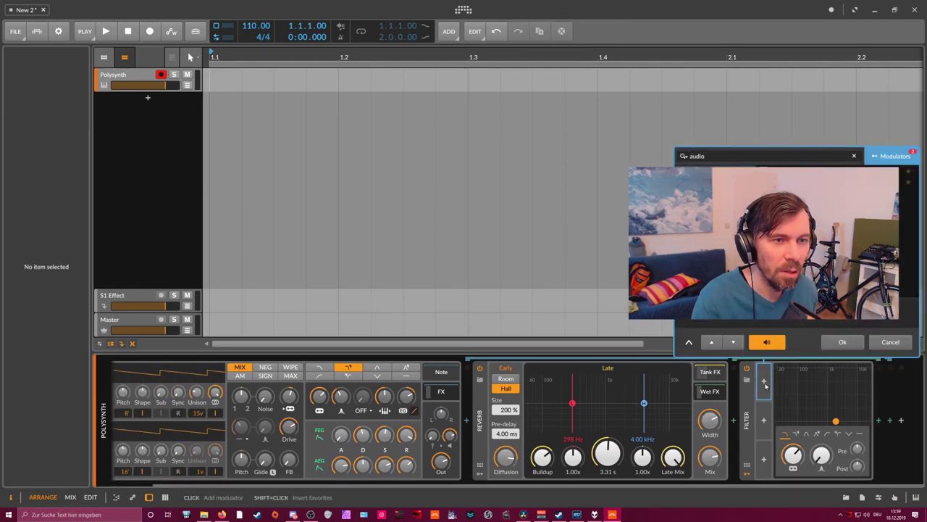
key(Down)
key(Down)
key(Return)
drag(757, 484, 793, 483)
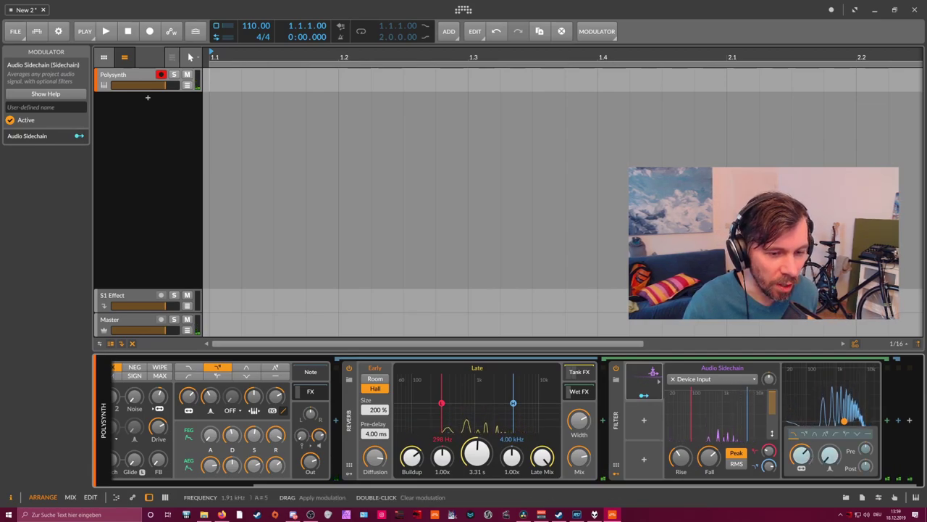
Modulate the filter's frequency by +56.94 with the Audio Sidechain, lowering the cutoff and setting the sidechain's low cut to about 173 Hz.
drag(801, 456, 801, 449)
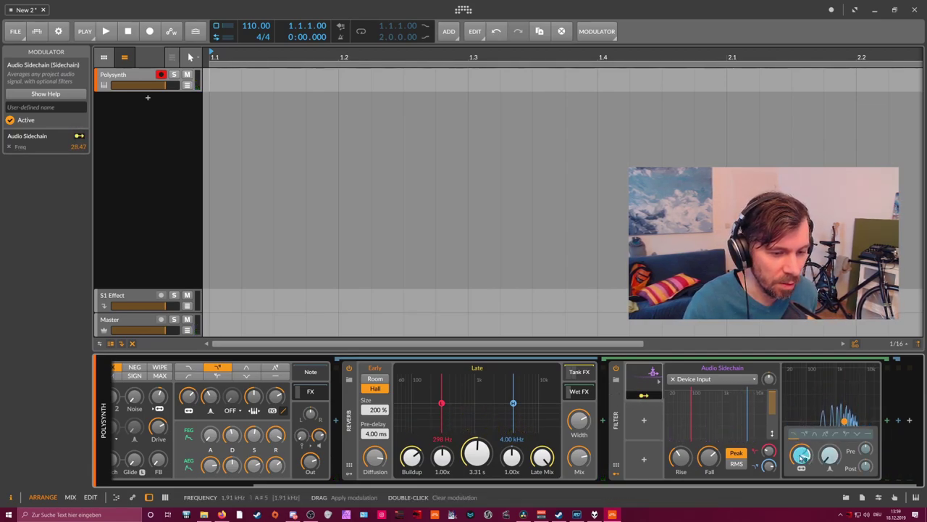
click(651, 397)
drag(806, 454, 806, 469)
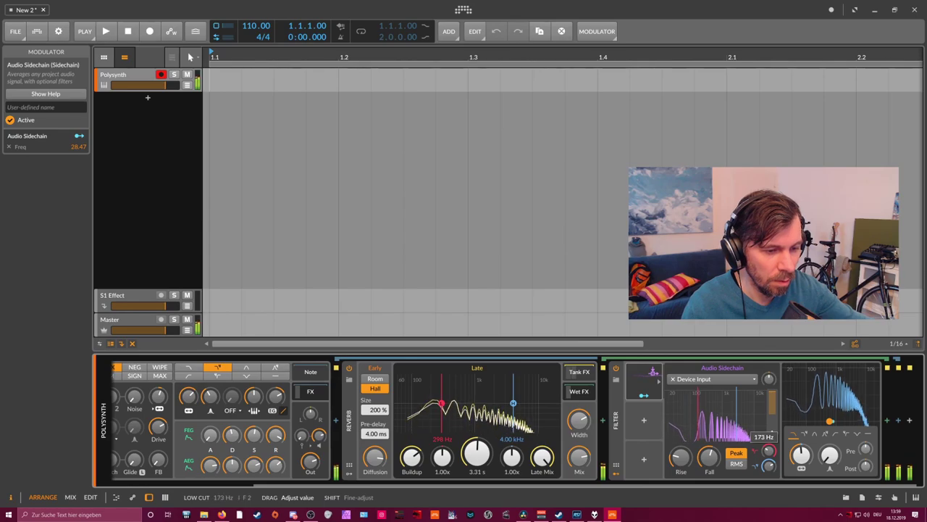
drag(768, 451, 801, 445)
click(650, 396)
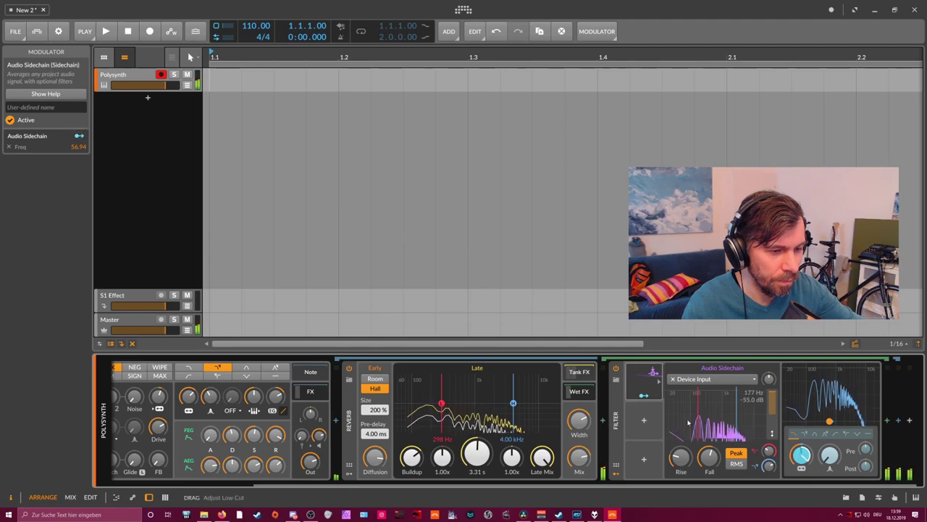
Lower the filter's cutoff a little further and increase the Audio Sidechain's Fall time and input gain.
mouse_move(801, 455)
mouse_down()
mouse_move(801, 472)
mouse_move(801, 452)
mouse_up()
mouse_move(710, 455)
drag(710, 455, 712, 452)
drag(769, 379, 770, 374)
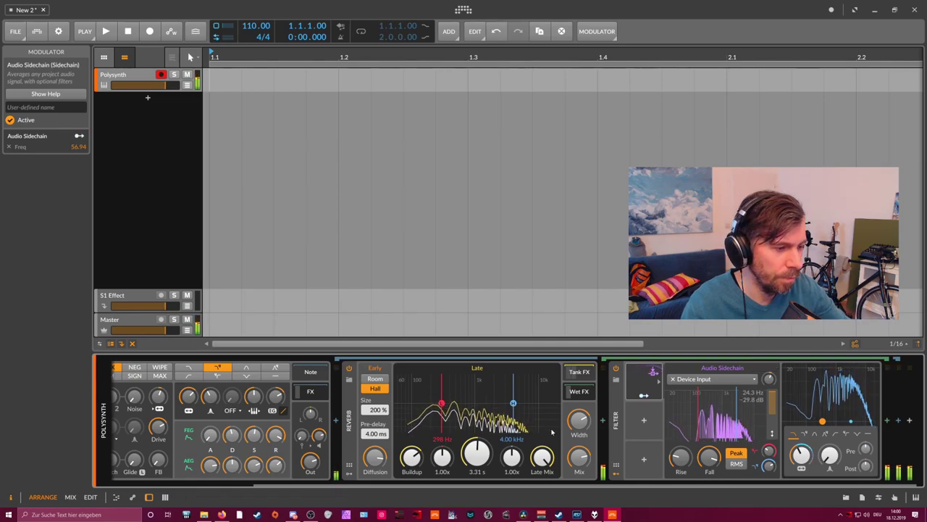
Shorten the reverb's decay time to 2.44 s and adjust its Late Mix and Mix.
drag(476, 454, 477, 460)
drag(543, 462, 543, 469)
drag(579, 458, 579, 465)
Collapse the Wet FX filter and insert a Delay-2 after it, with both channels at 1 beat and its detune adjusted.
double_click(618, 431)
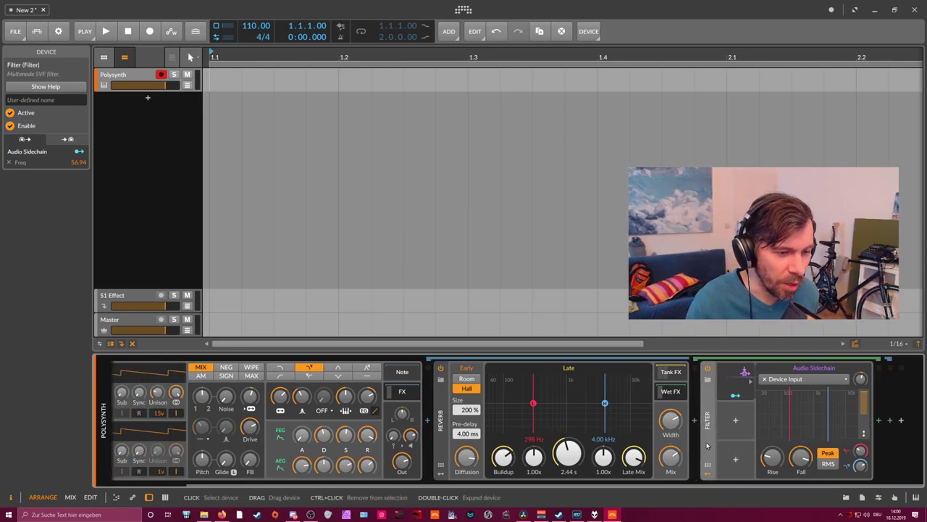
click(708, 473)
click(802, 421)
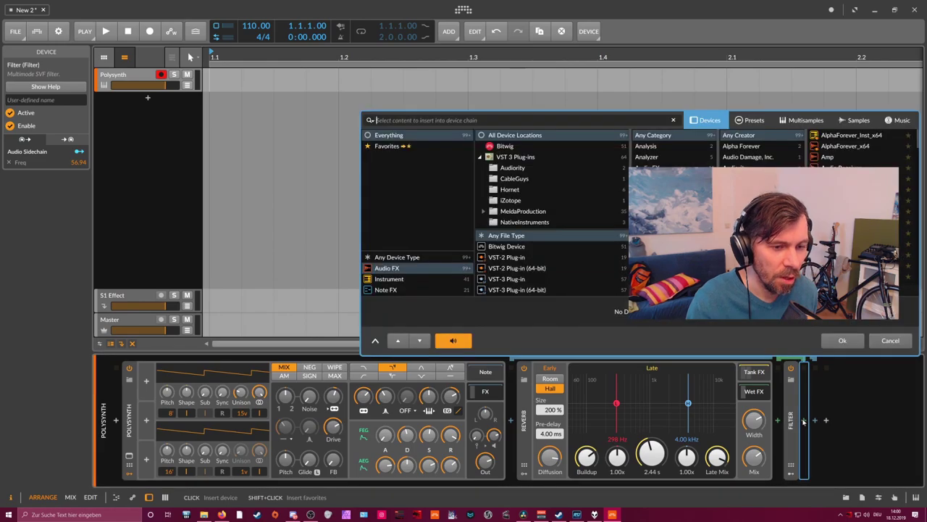
text(delay)
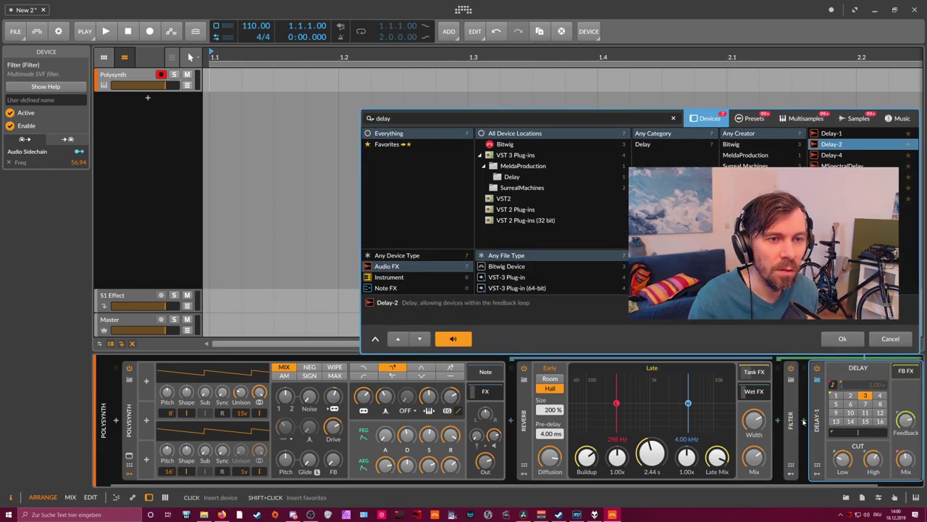
key(Return)
drag(775, 486, 887, 486)
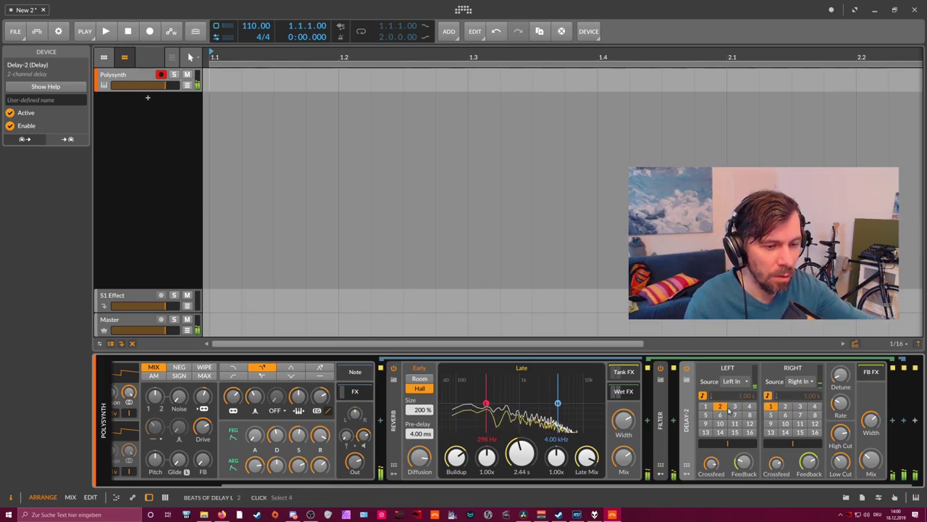
drag(842, 377, 844, 383)
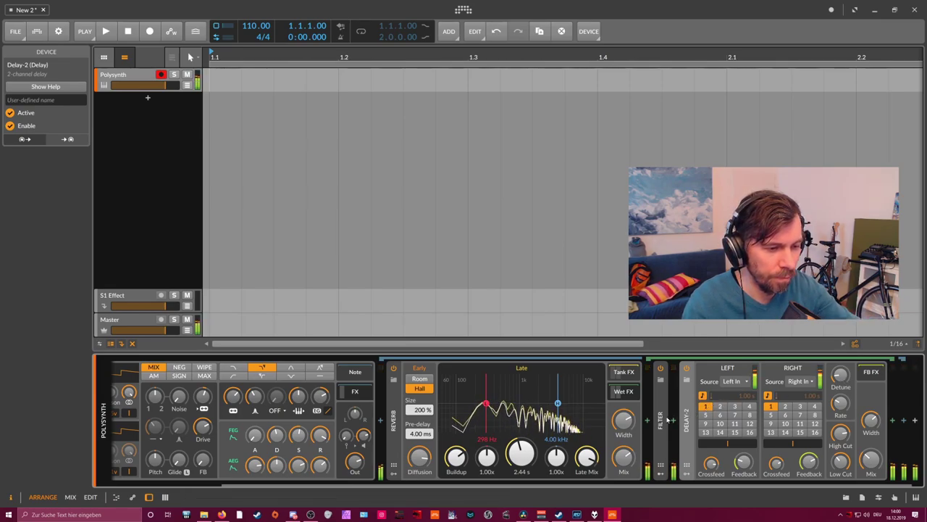
Switch the filter's Audio Sidechain from Peak to RMS detection, leaving only the filter's modulator section expanded.
click(666, 425)
double_click(662, 435)
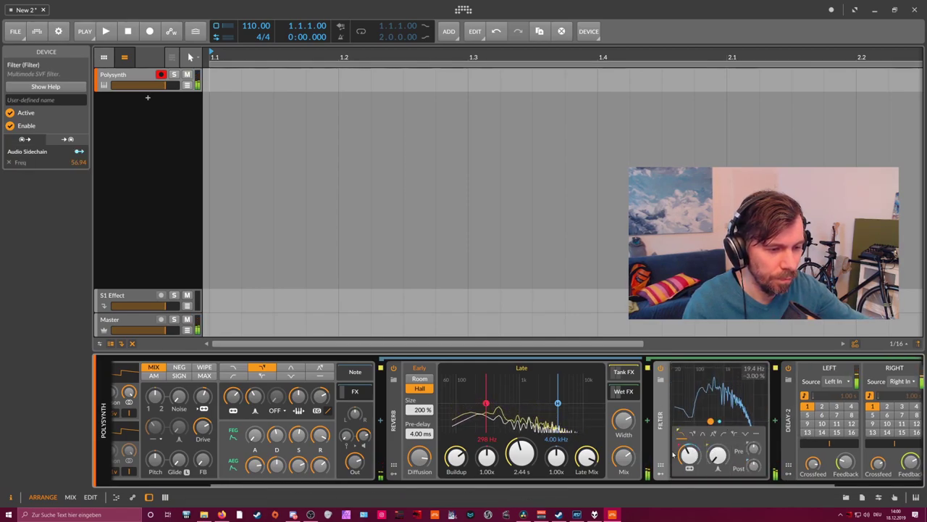
double_click(661, 474)
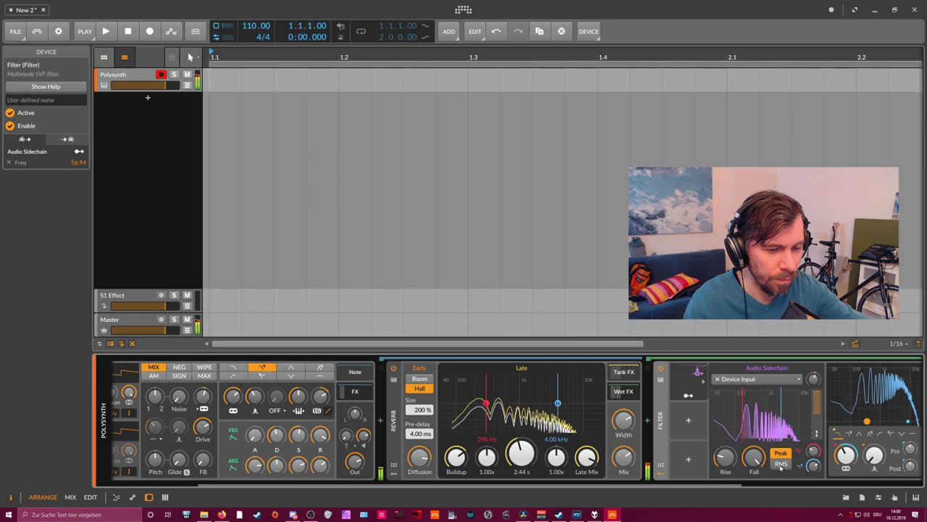
click(780, 463)
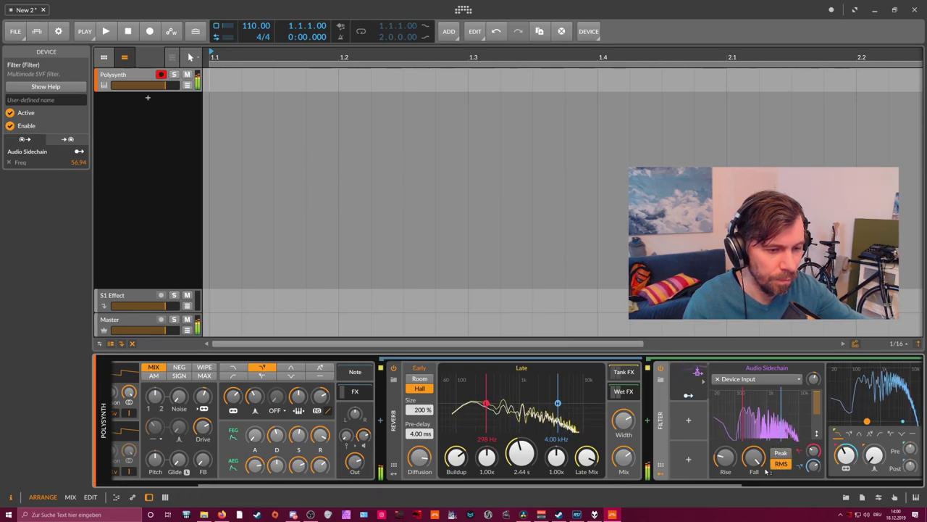
click(671, 401)
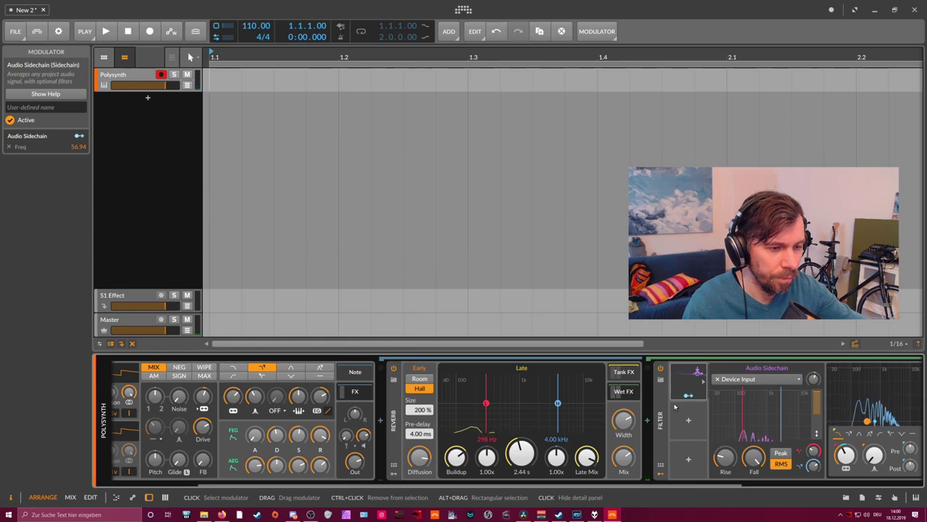
double_click(662, 426)
Insert an EQ-2 between the filter and the Delay-2 in the Wet FX chain.
drag(666, 485, 793, 484)
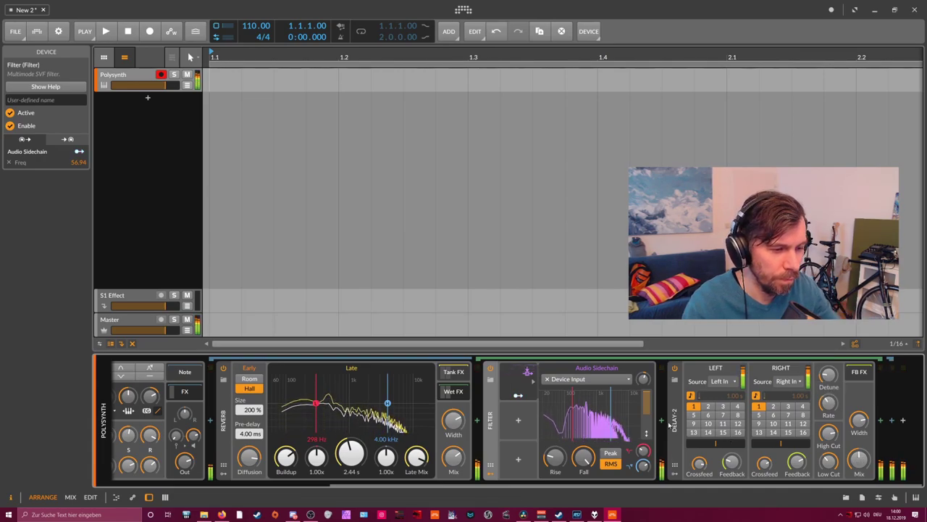
click(662, 422)
text(eq)
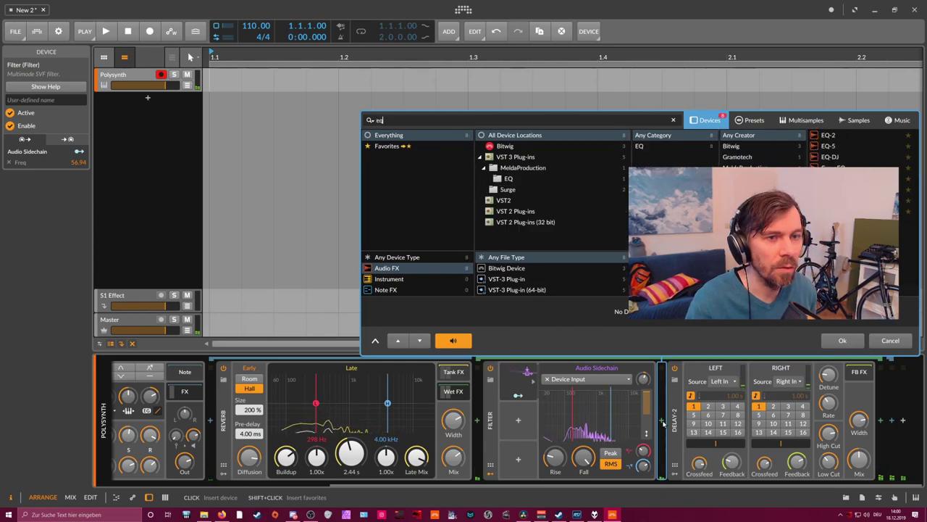
key(Down)
key(Return)
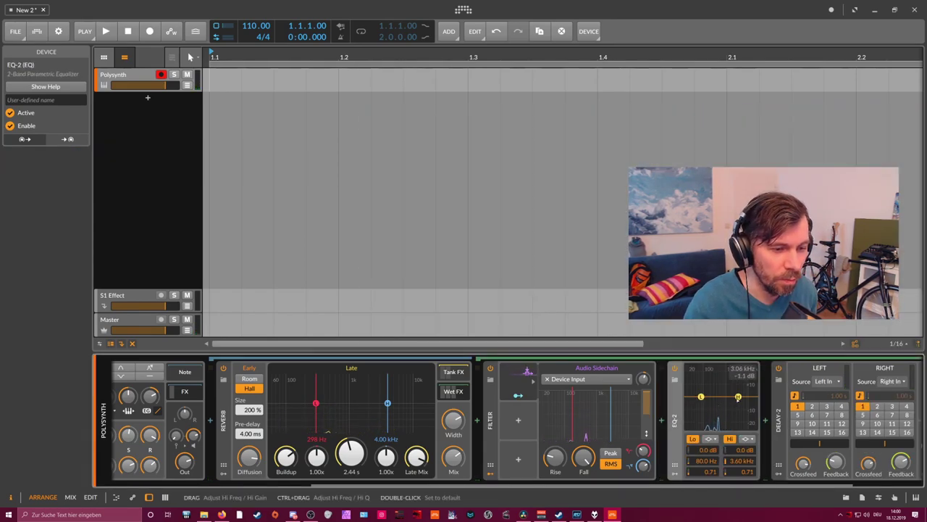
Shape the EQ-2 with a low band of +1.8 dB at 120 Hz, Q 0.22, and a high band of -5.1 dB at 6.84 kHz, Q 0.37.
drag(738, 397, 701, 395)
drag(717, 472, 716, 494)
drag(702, 394, 704, 393)
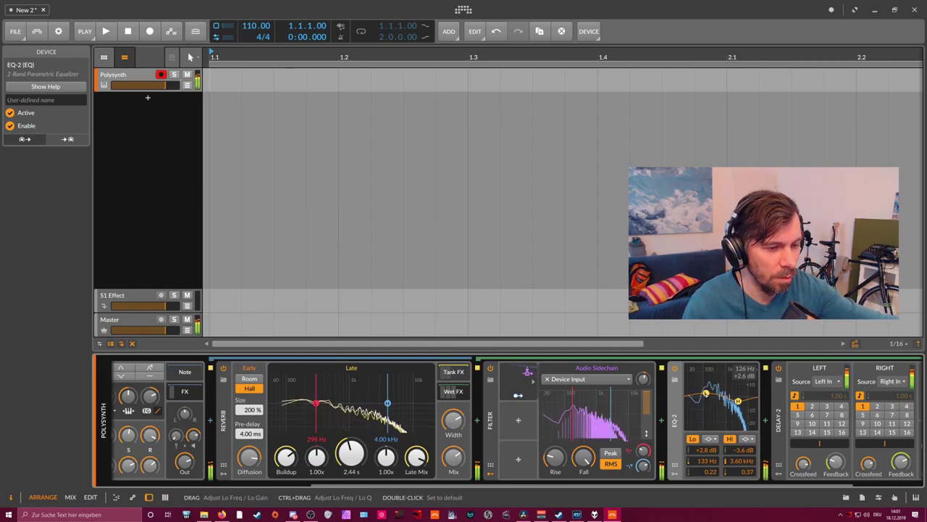
mouse_move(705, 392)
mouse_down()
mouse_move(745, 403)
mouse_move(705, 394)
mouse_up()
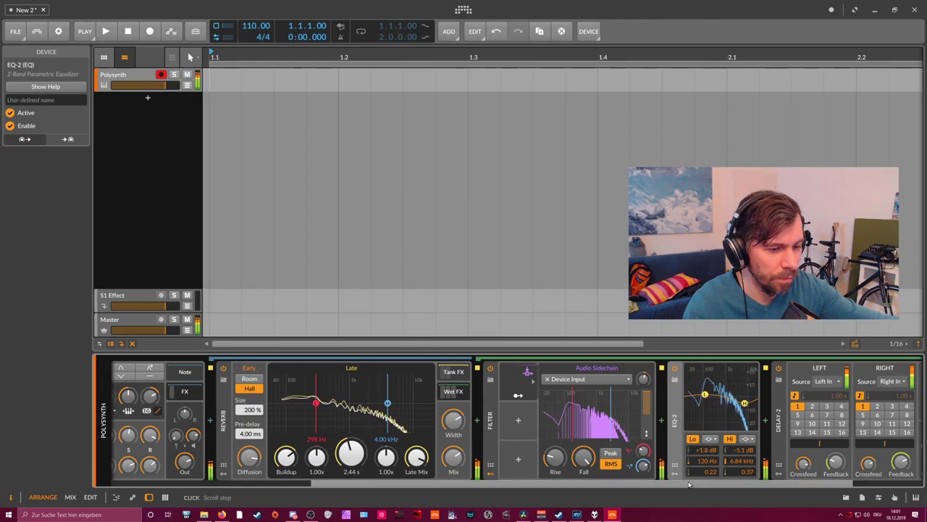
Insert a Chorus after the Delay-2 in the Wet FX chain.
scroll(797, 427, right, 3)
click(879, 420)
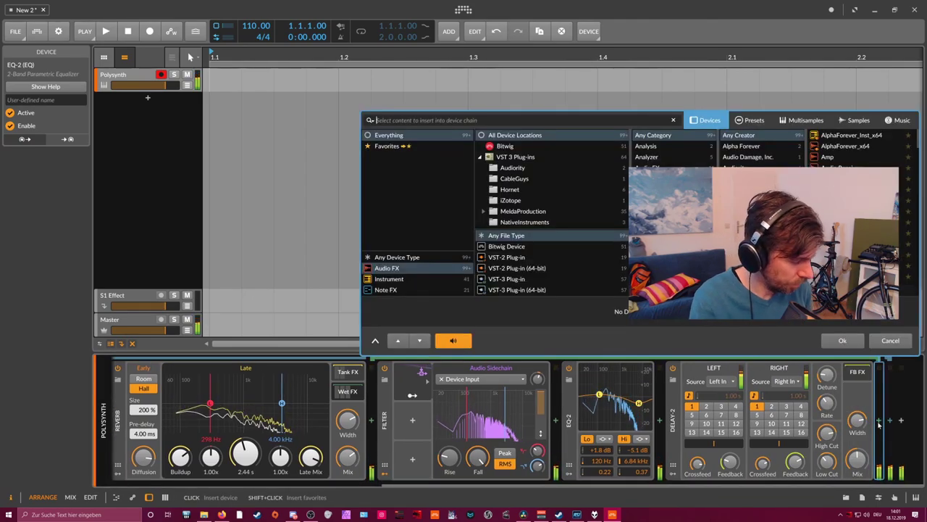
text(choru)
key(Return)
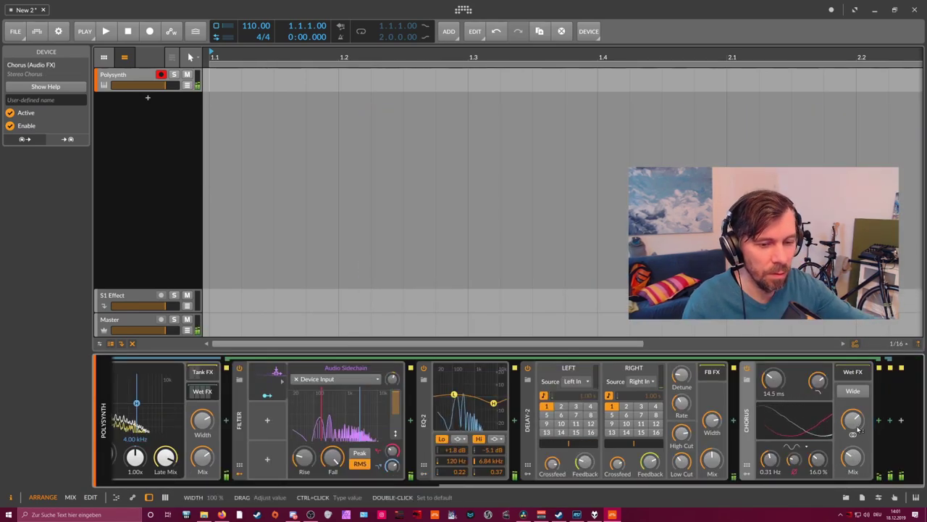
Make the chorus wide with a 19.3 ms delay, a 1.11 Hz rate and a 40.0% right phase offset.
drag(853, 422, 853, 402)
click(854, 391)
drag(776, 397, 778, 393)
drag(770, 458, 770, 462)
drag(794, 459, 794, 458)
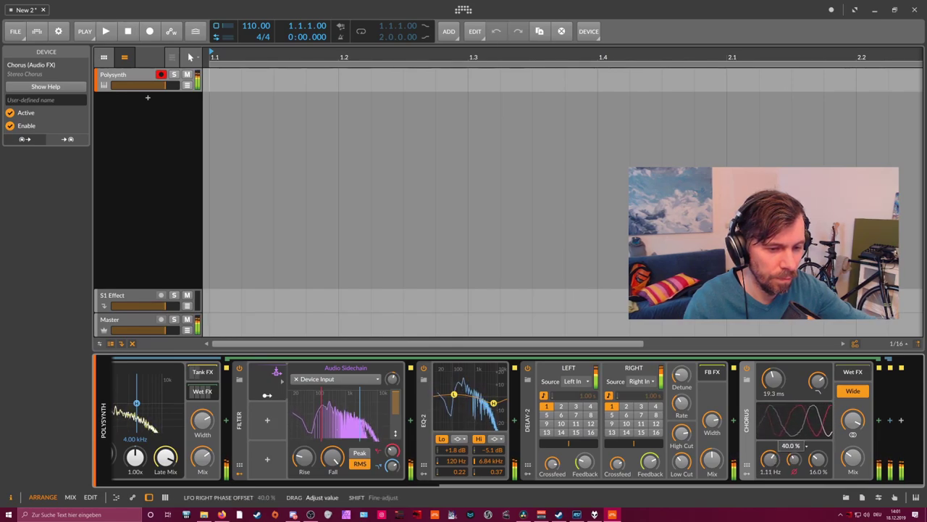
drag(794, 459, 794, 460)
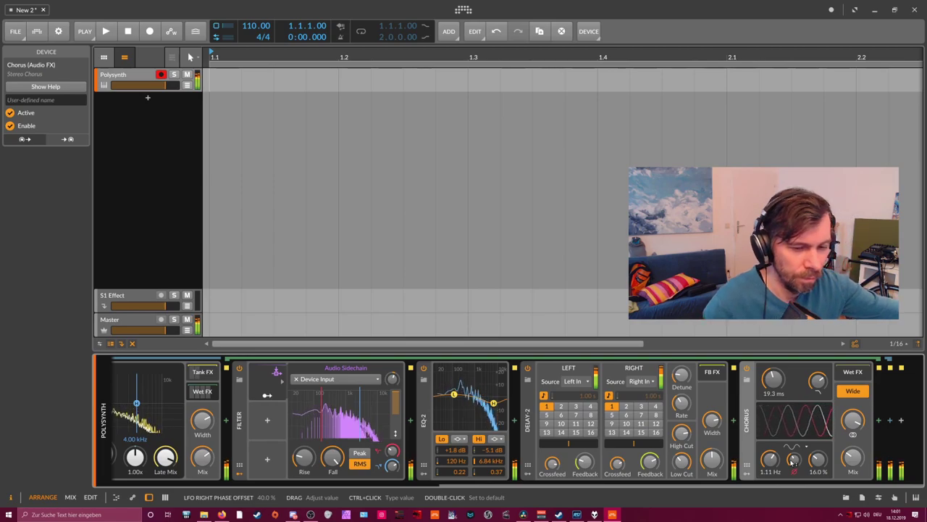
Set the chorus mix to about 36.4% and its delay to 24.7 ms, and adjust the Delay-2's mix.
drag(853, 420, 853, 419)
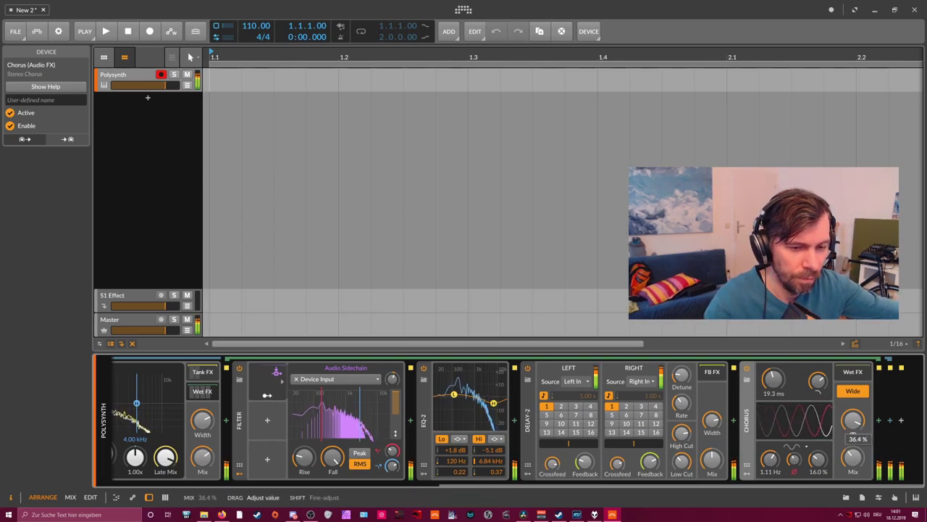
drag(818, 381, 818, 368)
drag(773, 379, 773, 365)
drag(712, 458, 712, 457)
Set the EQ-2's low band to +1.5 dB at 147 Hz and high band to -4.6 dB at 7.57 kHz, and hide the filter's modulator settings.
drag(686, 485, 576, 489)
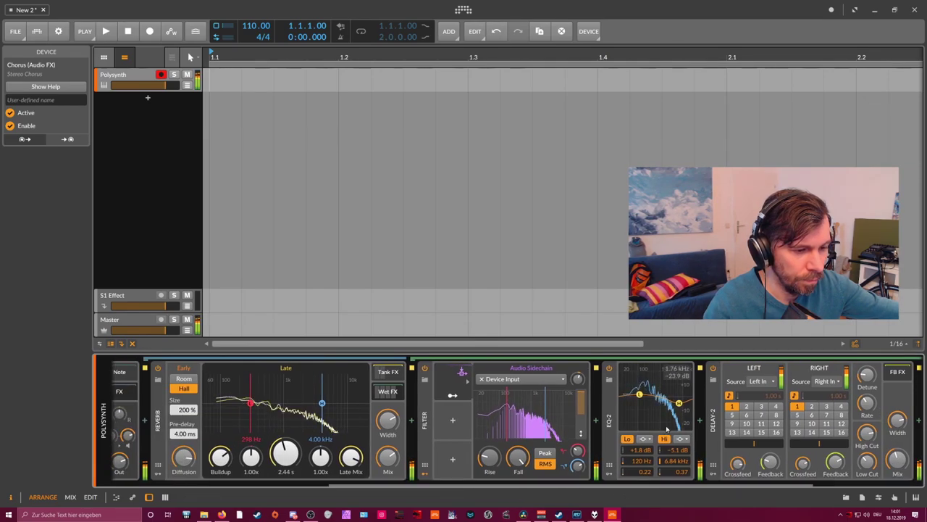
mouse_move(639, 395)
mouse_down()
mouse_move(680, 402)
mouse_move(640, 392)
mouse_up()
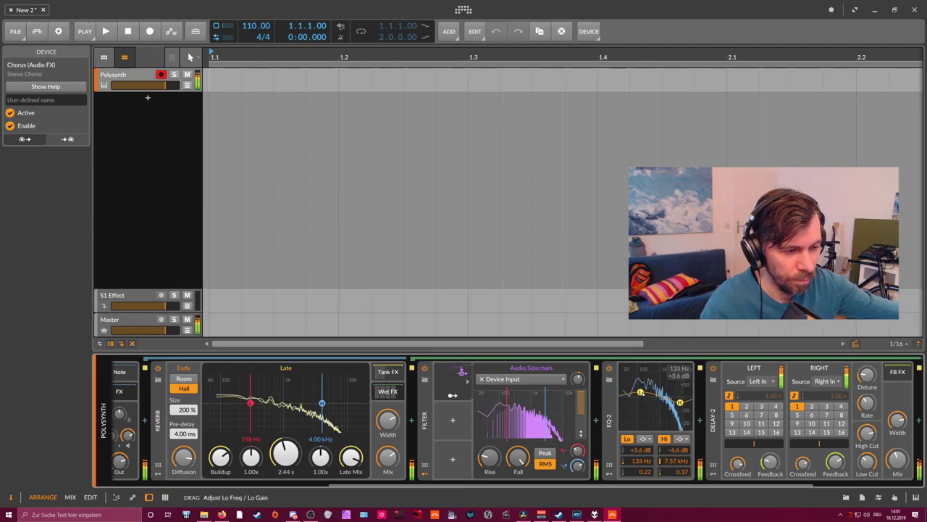
click(457, 387)
click(458, 387)
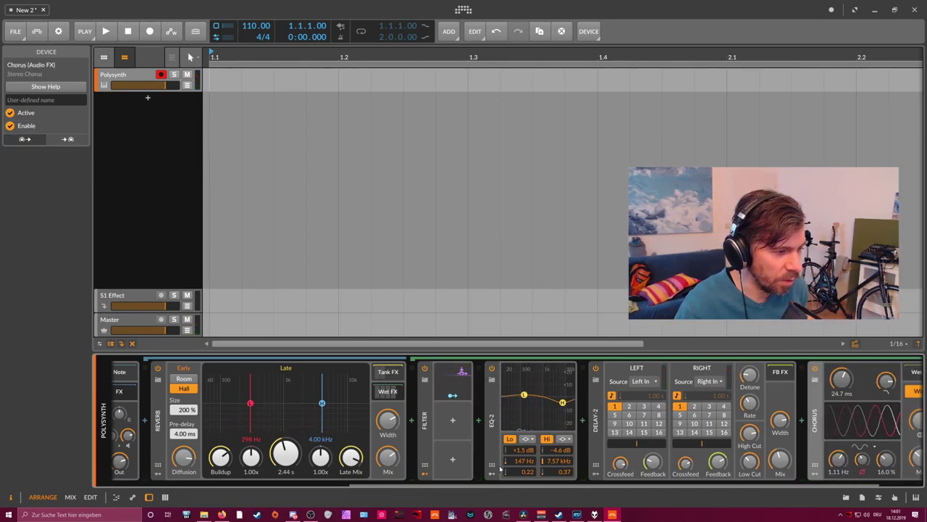
Put an Audio Sidechain modulator on the EQ-2, map it to Lo Freq by +3.333 and Hi Freq by -5.600, and collapse the EQ.
click(493, 471)
click(522, 399)
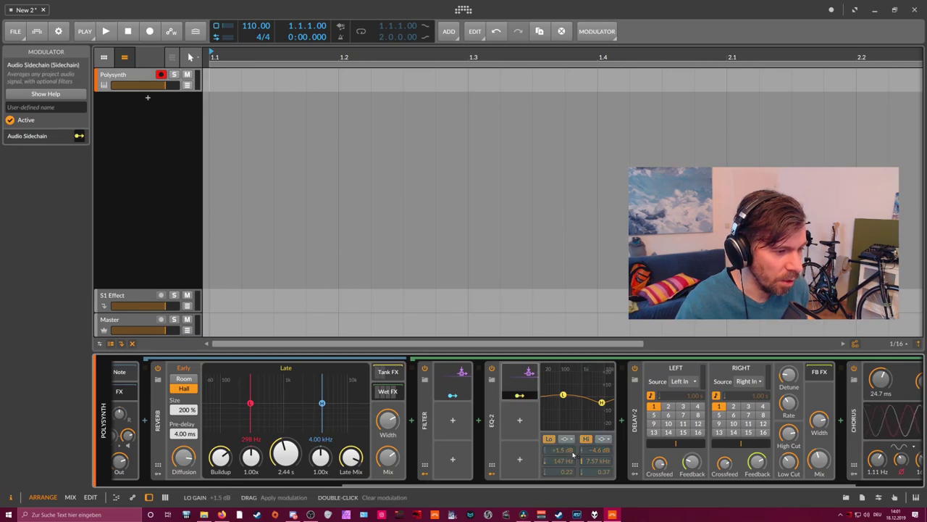
drag(564, 468, 565, 454)
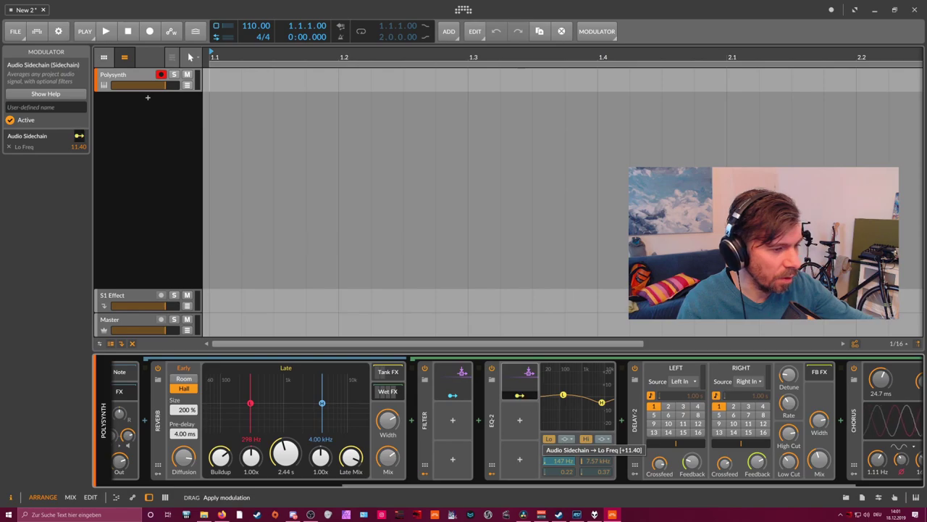
drag(560, 460, 599, 472)
click(529, 396)
click(528, 397)
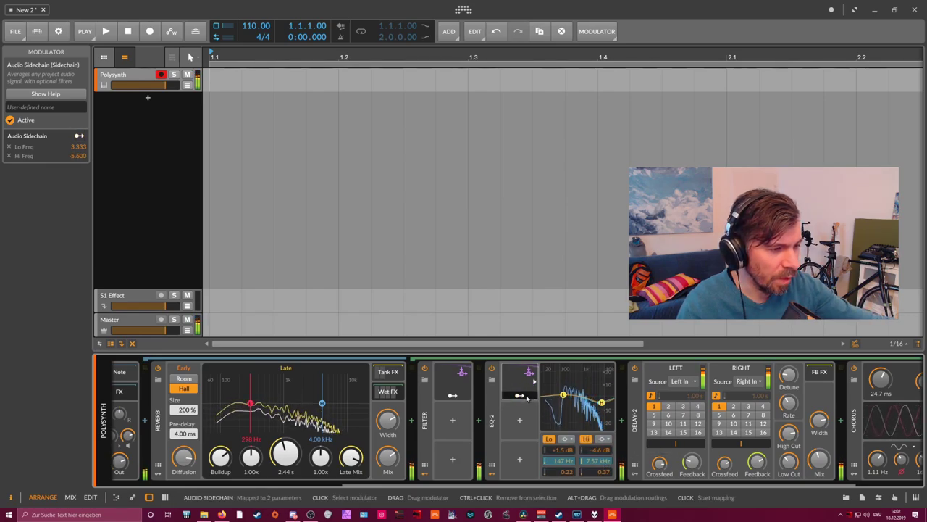
double_click(491, 403)
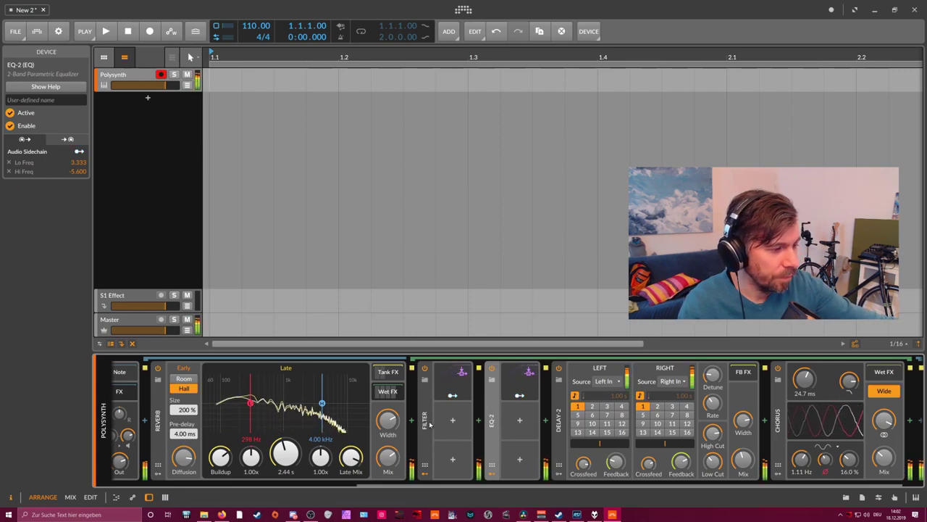
Set the reverb time to 3.47 s, the late mix to 79.7% and the reverb's overall mix to 43.3%.
mouse_move(285, 454)
mouse_down()
mouse_move(286, 434)
mouse_move(285, 454)
mouse_up()
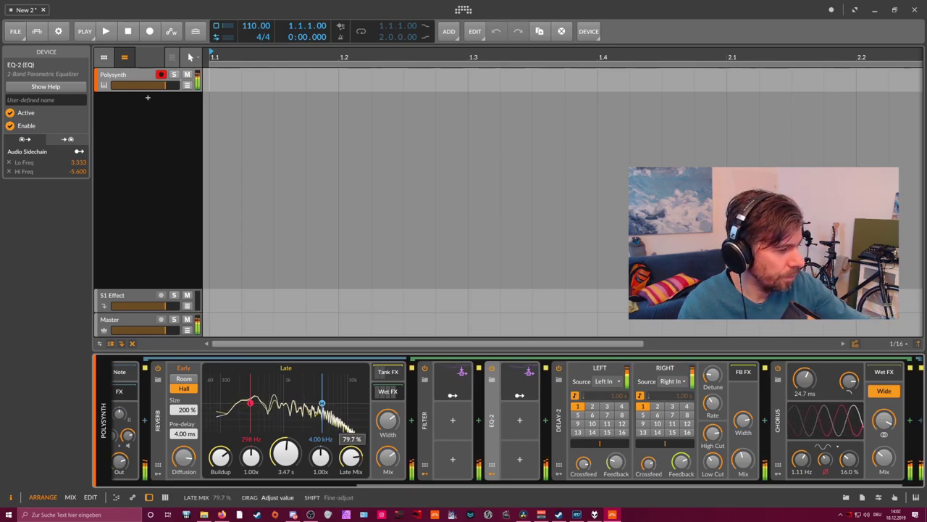
drag(388, 458, 384, 478)
scroll(375, 482, left, 6)
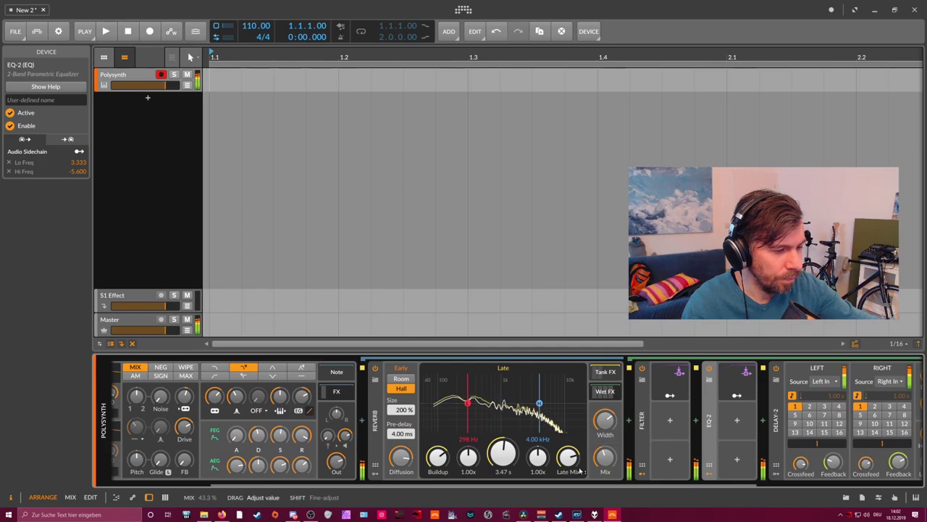
scroll(578, 395, left, 5)
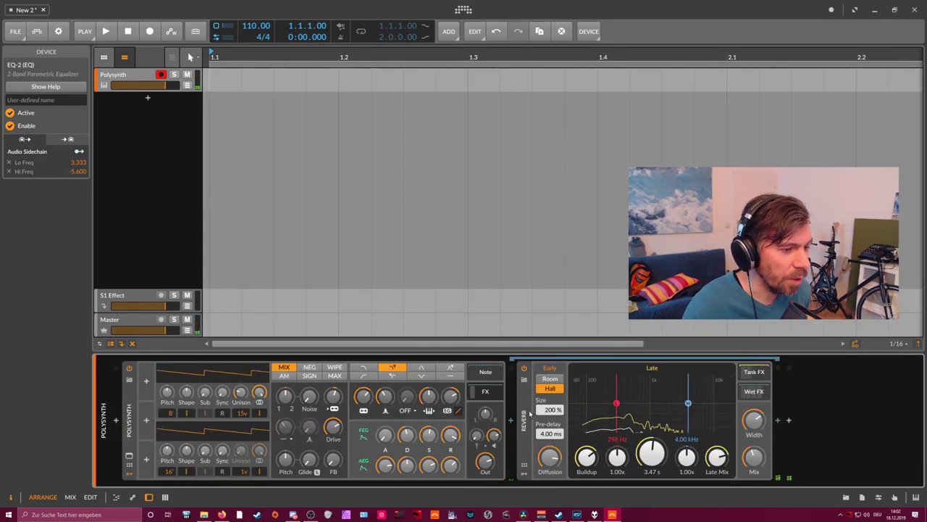
Name the reverb My Reverb and save it to the library as preset MyReverb with category Reverb and the tag slow.
click(529, 413)
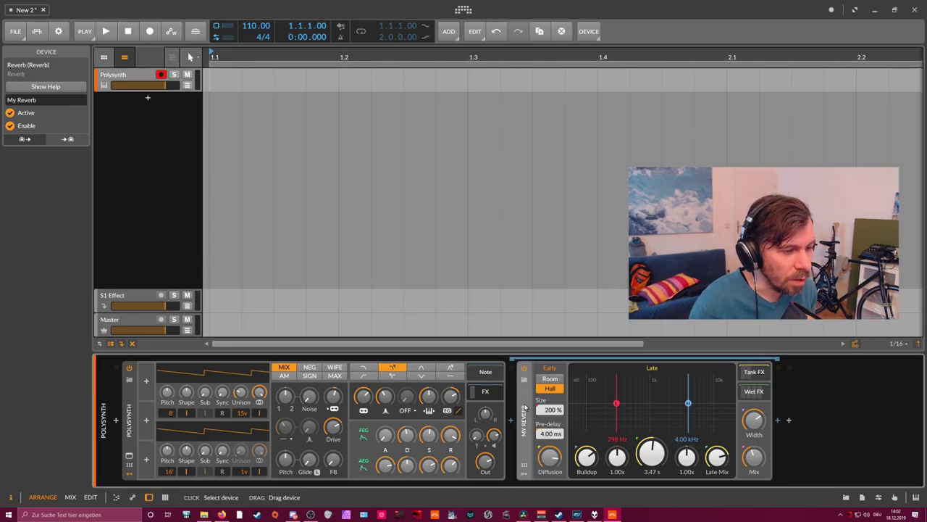
right_click(524, 413)
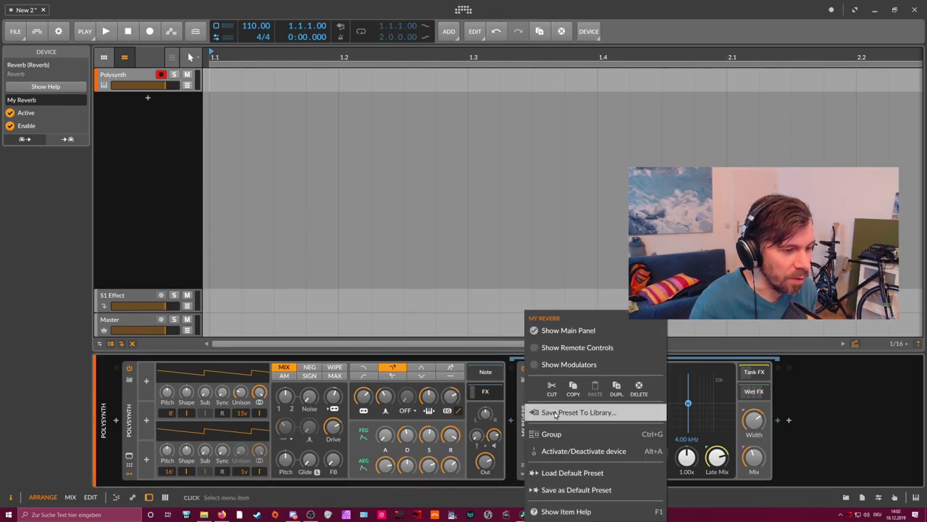
click(555, 413)
text(MyReverb)
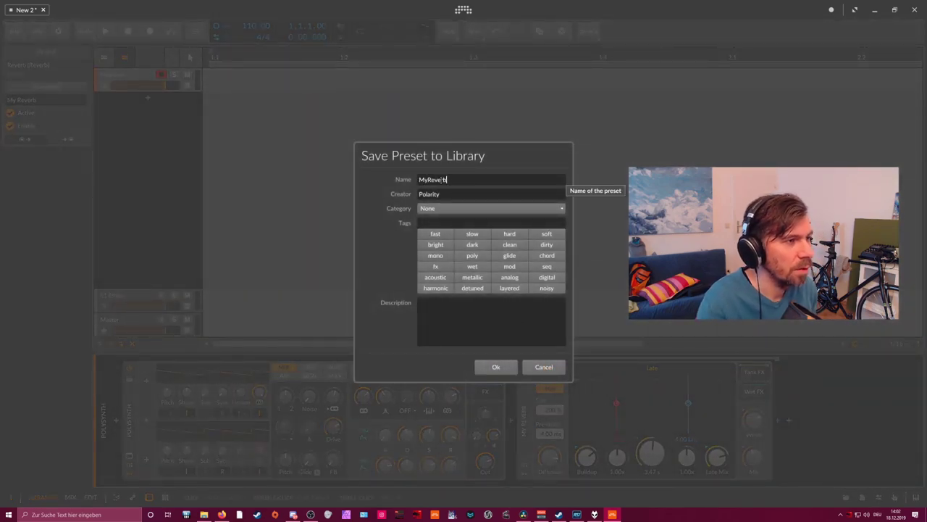
click(436, 209)
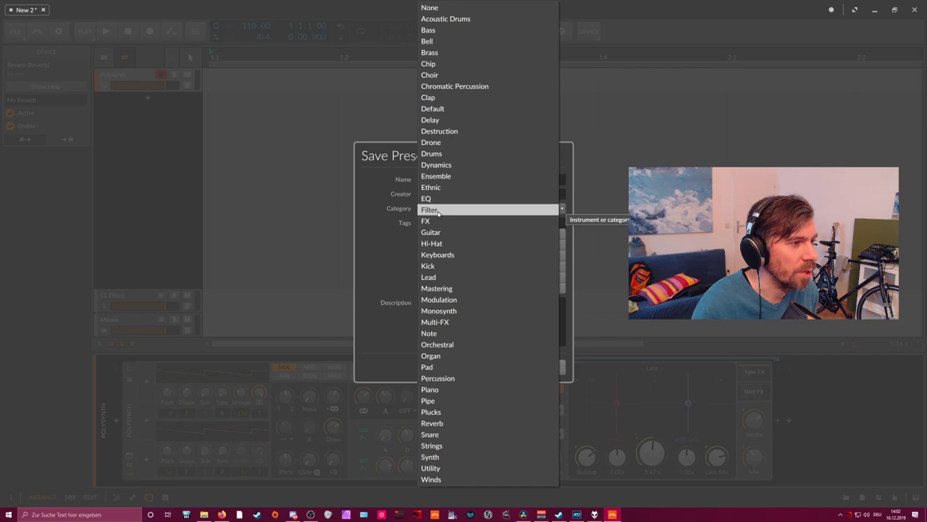
click(463, 422)
click(475, 237)
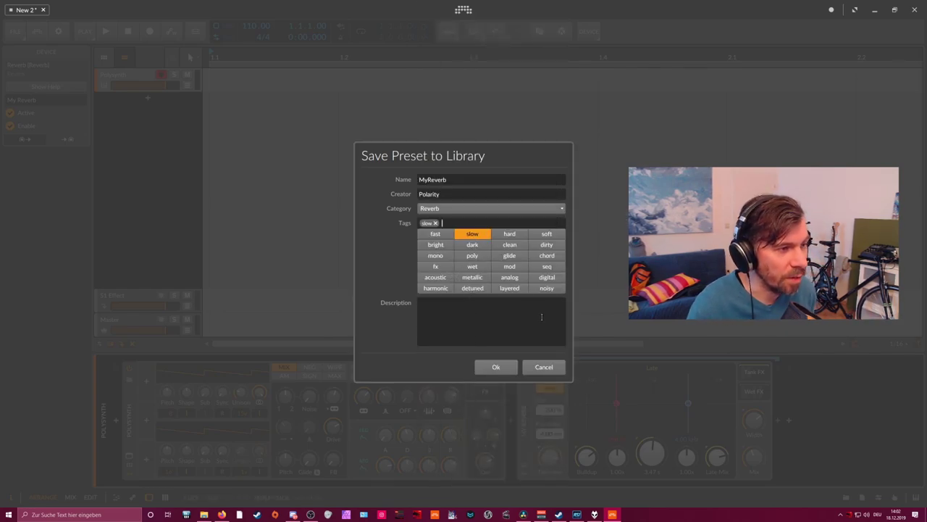
click(499, 368)
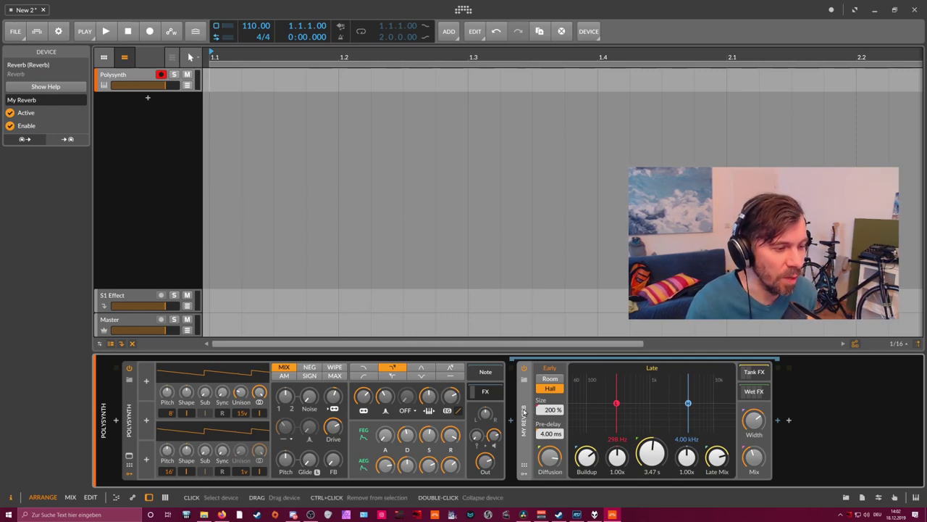
Replace the My Reverb device after the Polysynth with a new Reverb.
double_click(526, 408)
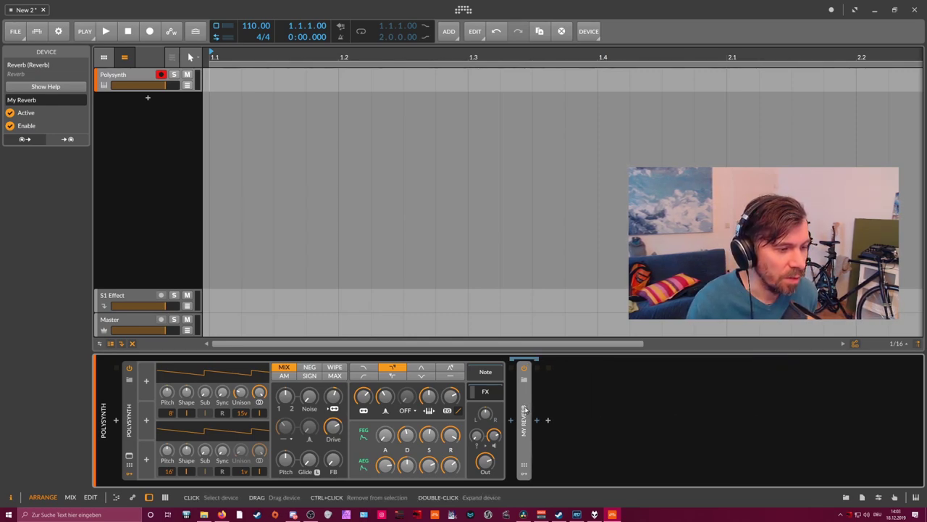
double_click(526, 408)
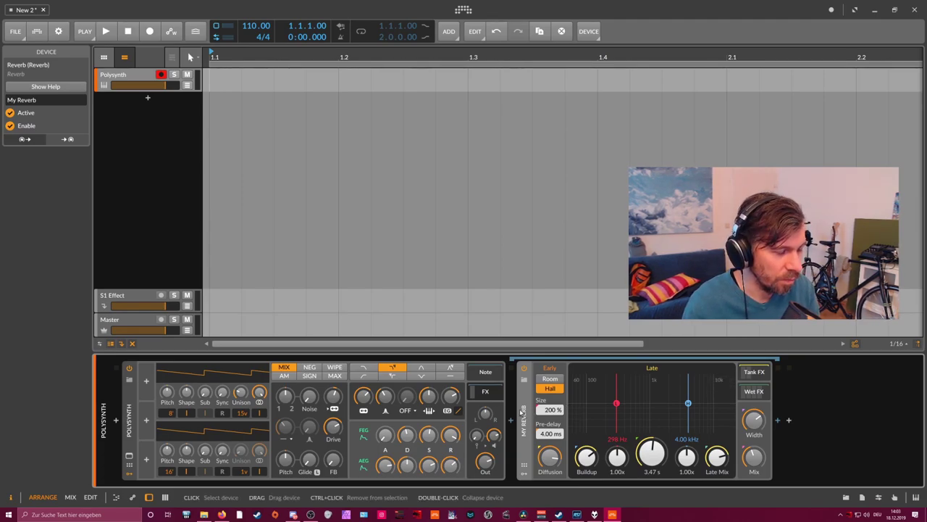
key(Delete)
click(512, 418)
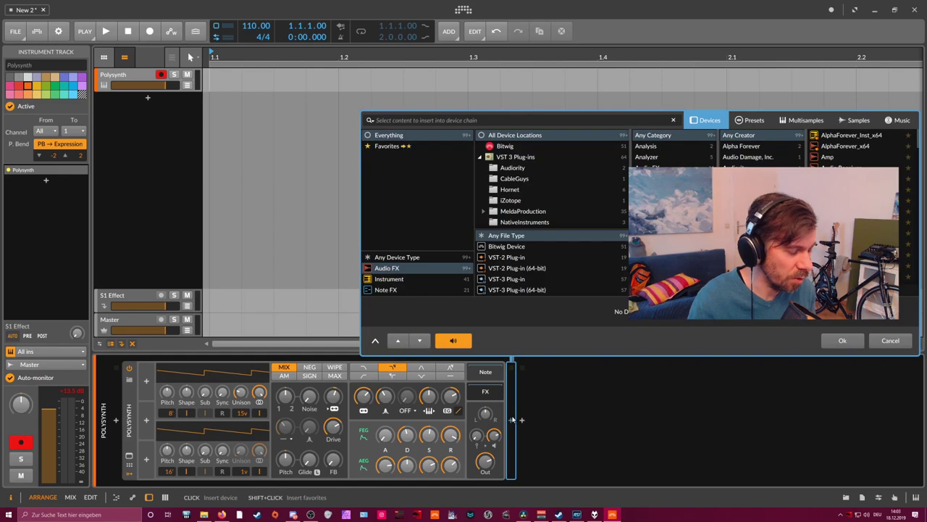
text(rev)
key(BackSpace)
key(BackSpace)
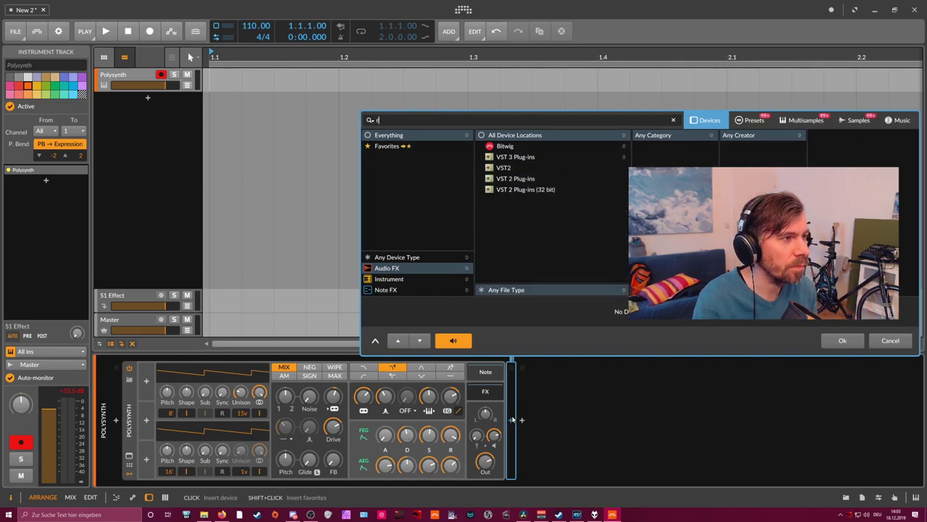
text(everb)
key(Return)
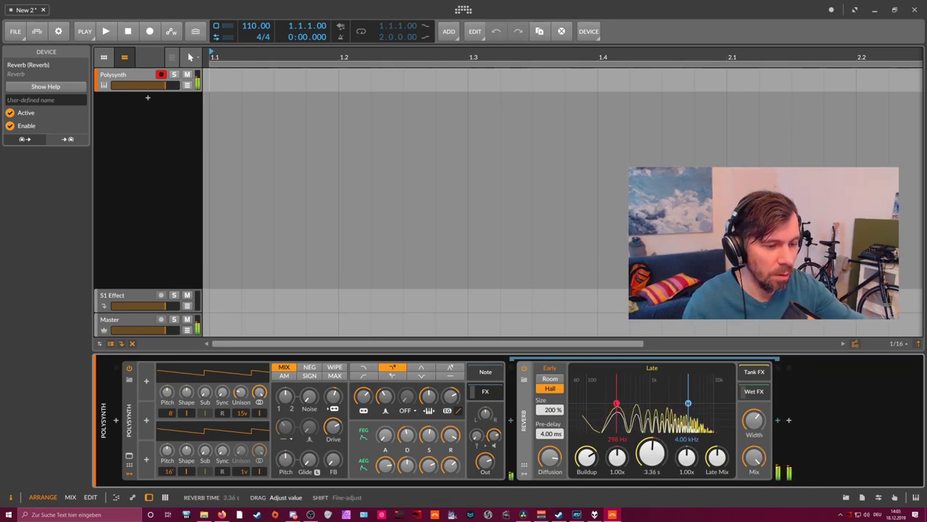
Set the Reverb to Room with a 50.1% size and 2.26 s time, and delete the EQ-2 from its FX chain.
click(549, 378)
drag(550, 410, 549, 463)
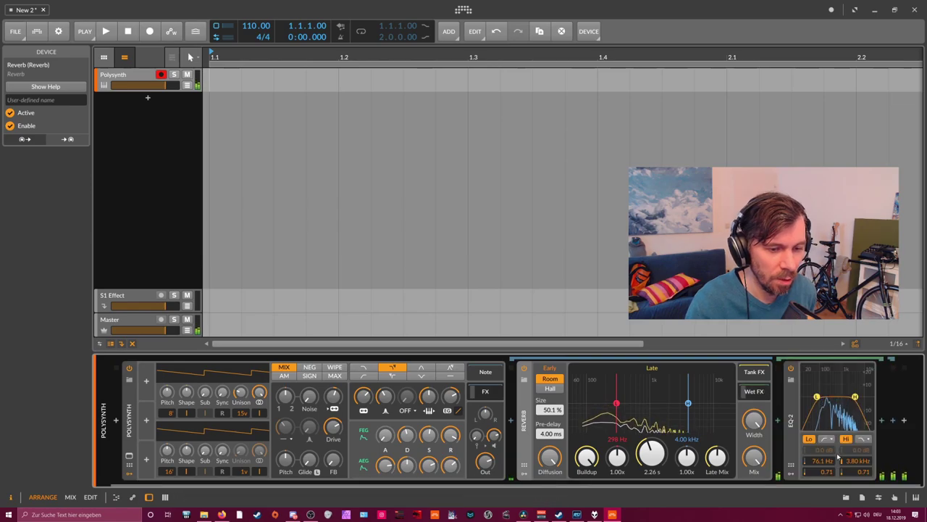
key(Delete)
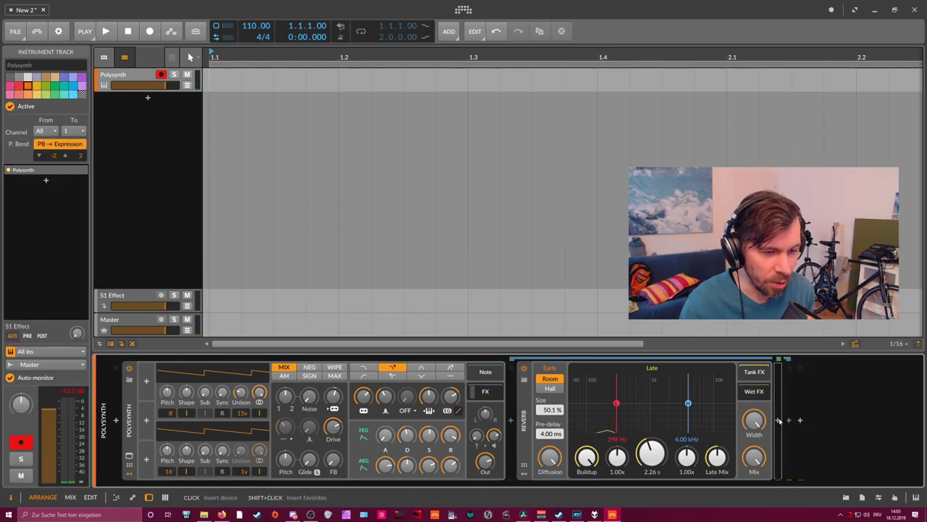
Try a wide Chorus with a 41.3% mix and an adjusted LFO rate in the reverb's FX chain, and remove it again.
click(779, 421)
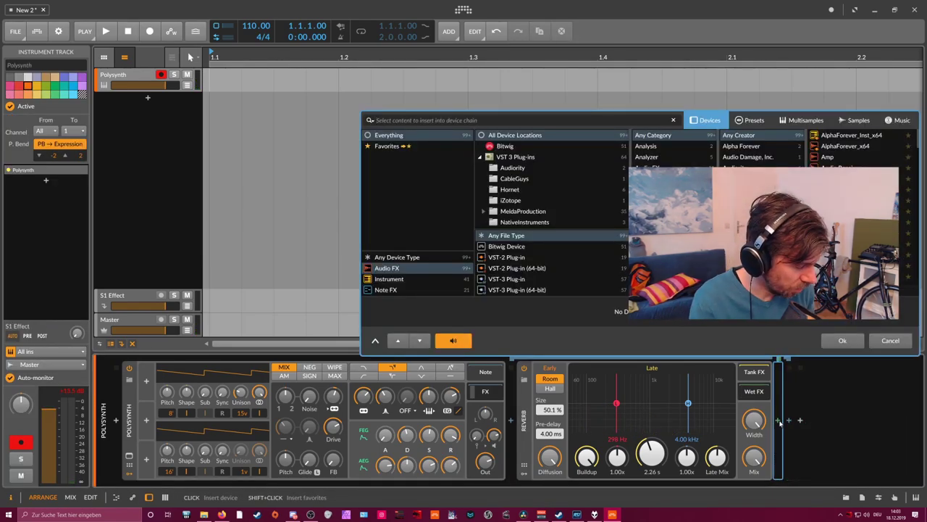
text(choru)
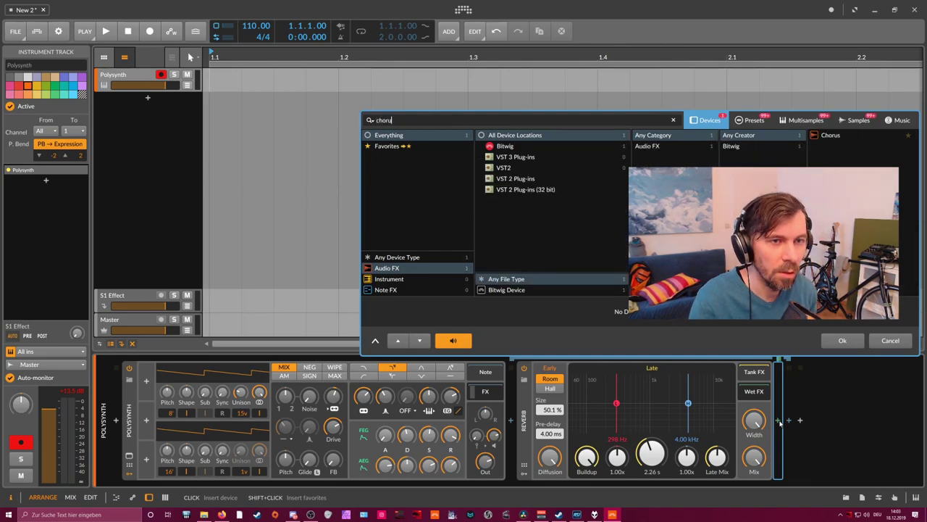
key(Return)
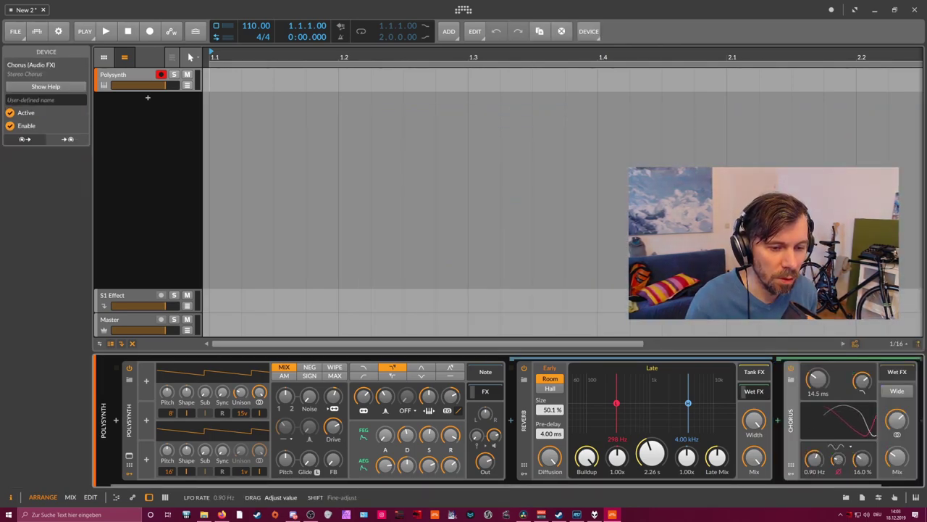
click(896, 390)
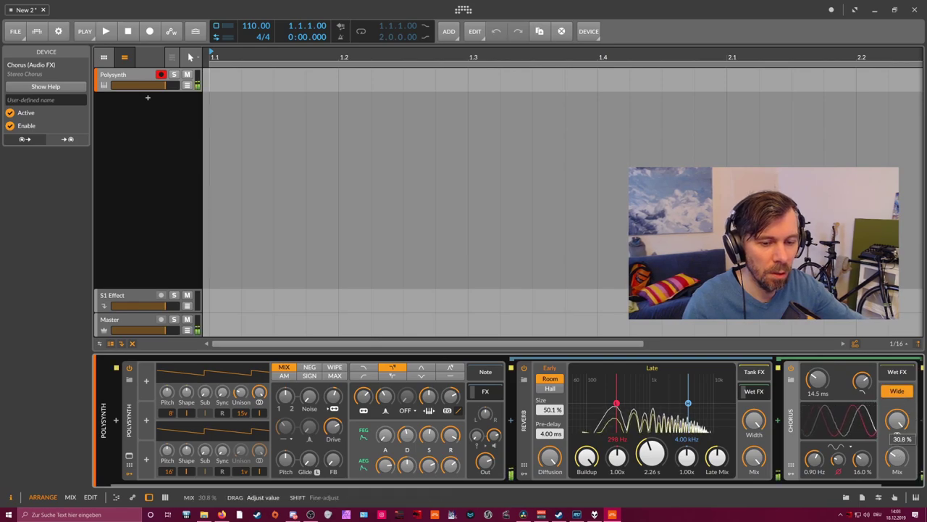
drag(897, 457, 897, 446)
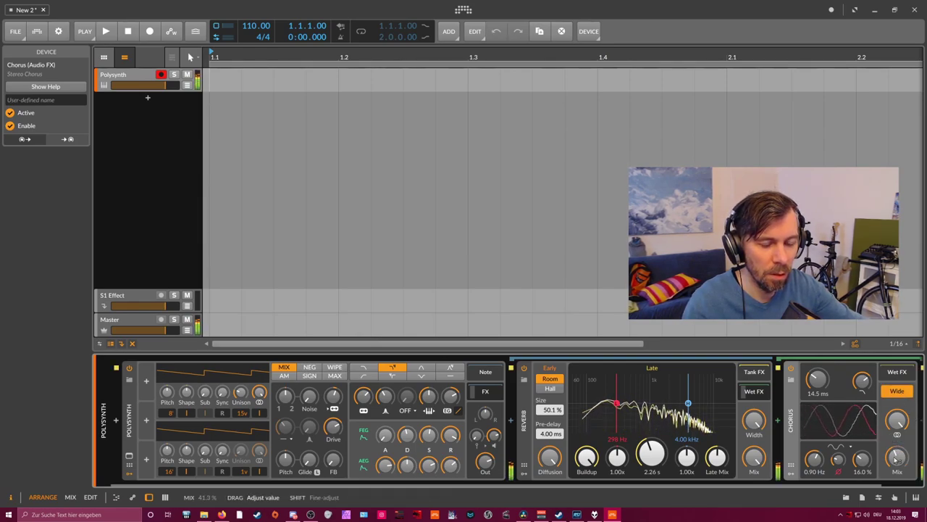
mouse_move(814, 459)
mouse_down()
mouse_move(815, 442)
mouse_move(815, 452)
mouse_up()
key(Delete)
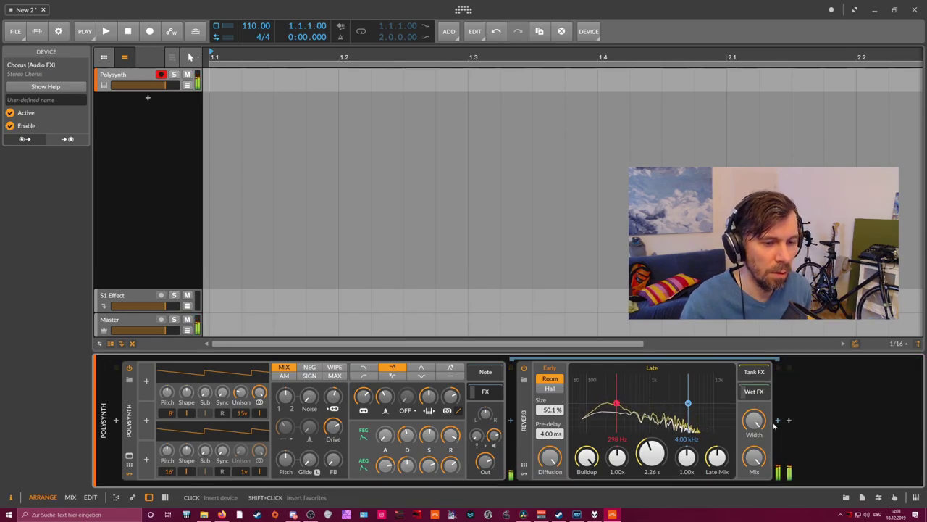
Group the Reverb into an FX Layer container and select its layer.
click(525, 427)
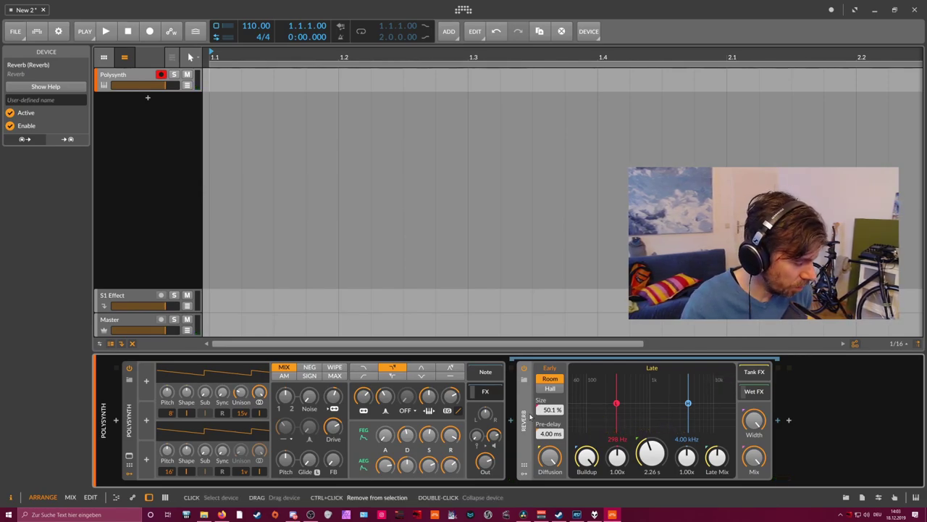
key(ctrl+g)
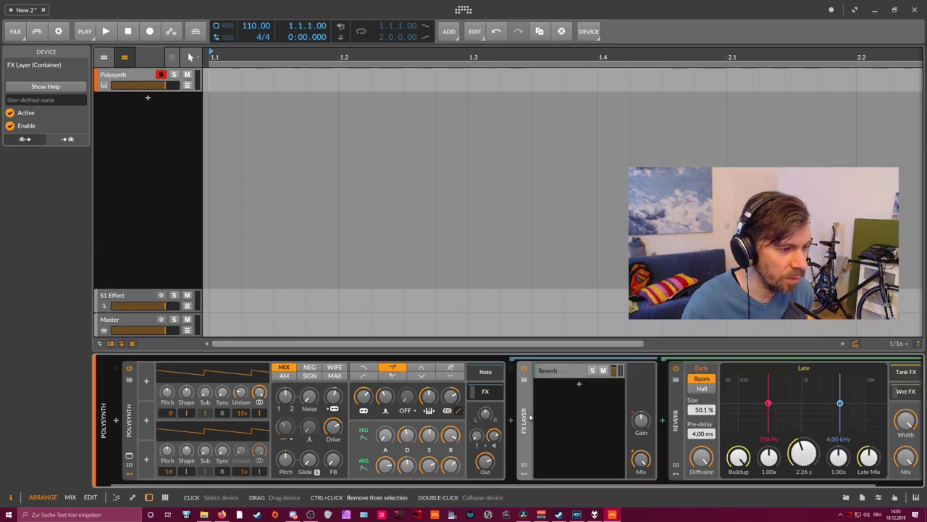
click(562, 372)
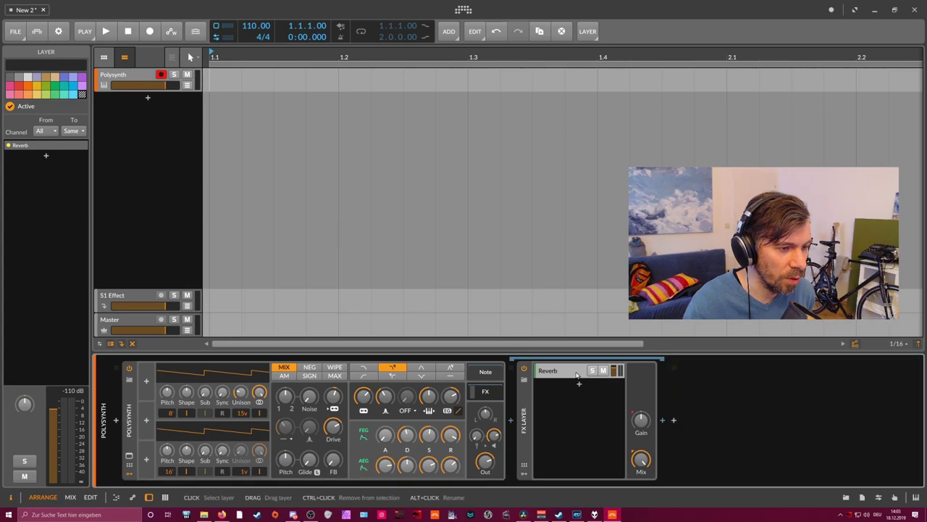
Insert a Filter device in front of the Reverb inside the FX Layer.
click(662, 420)
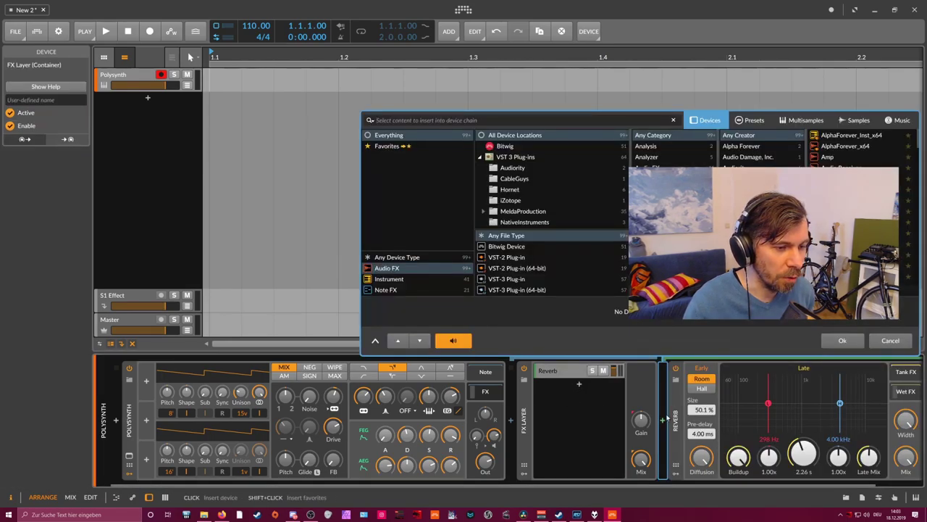
text(eq)
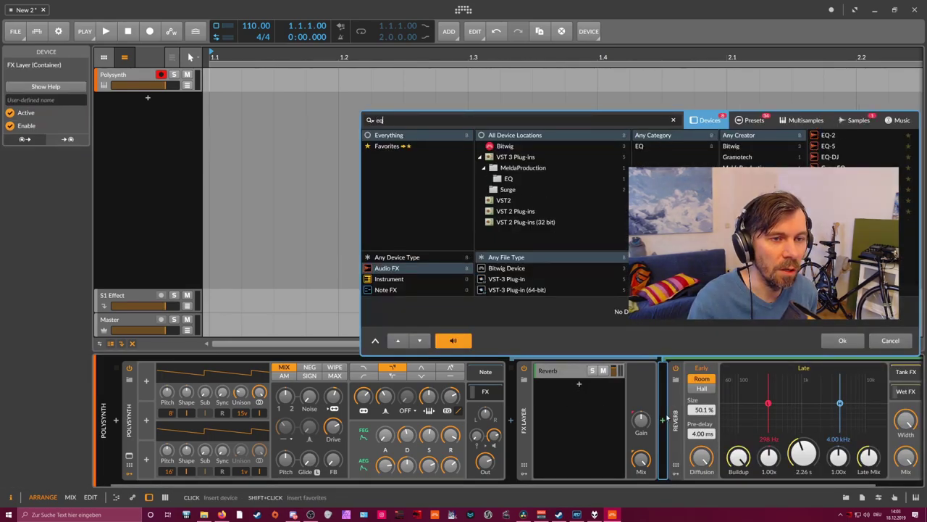
key(BackSpace)
key(BackSpace)
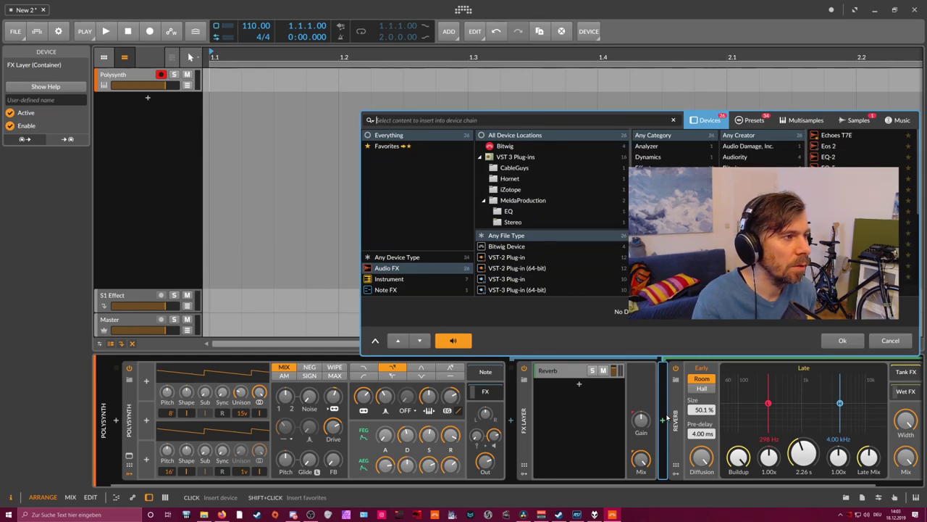
text(fil)
key(Return)
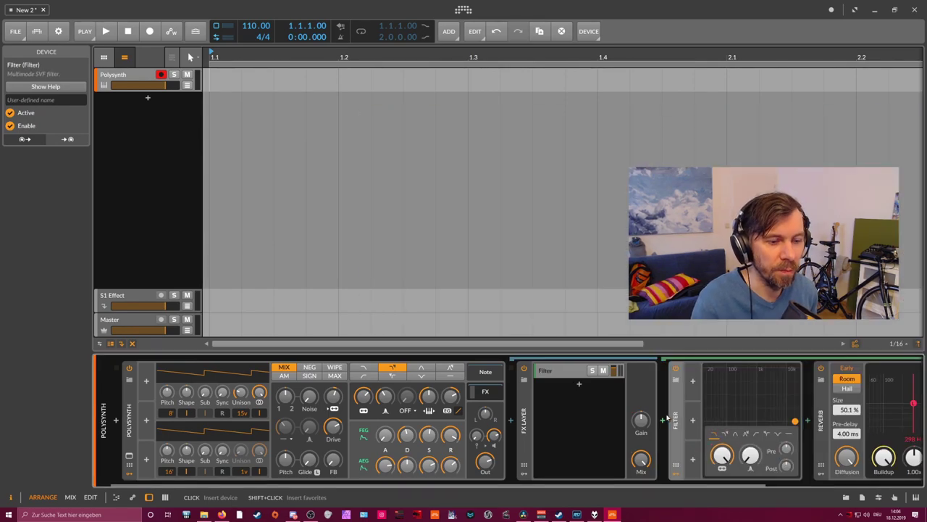
Make the filter a band-pass at 230 Hz and collapse the Reverb behind it.
drag(722, 455, 722, 484)
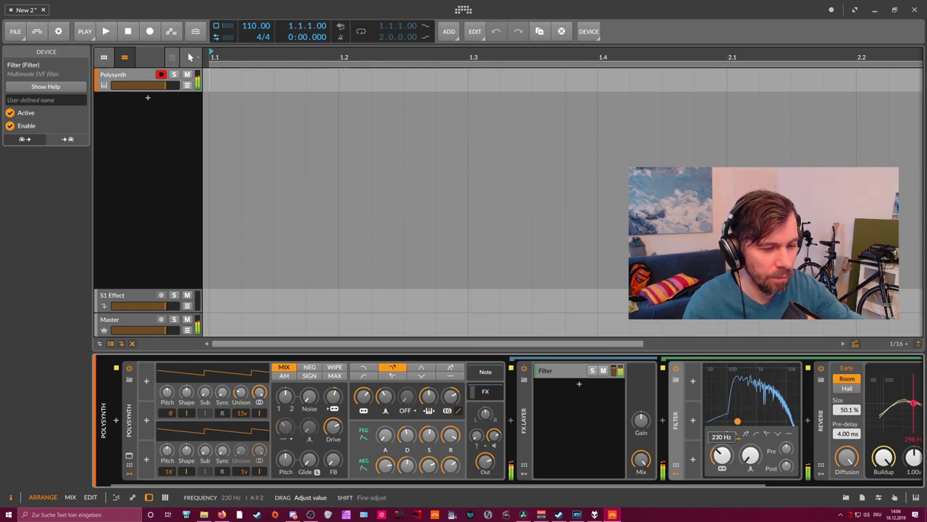
mouse_move(750, 454)
mouse_down()
mouse_move(750, 441)
mouse_move(749, 456)
mouse_up()
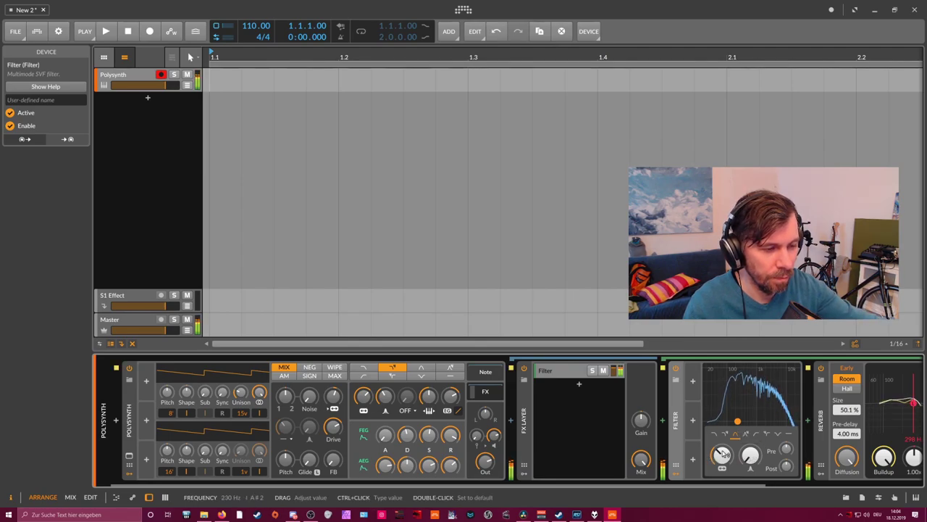
double_click(678, 421)
double_click(721, 424)
double_click(676, 419)
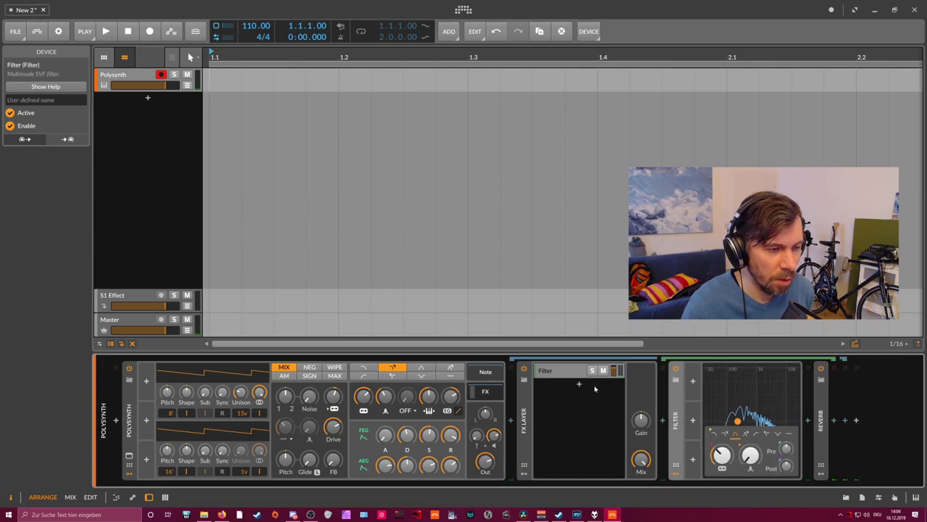
Duplicate the Filter layer four times, raising the filter frequency on the copies, with the last two at 3.00 kHz and 5.15 kHz.
click(569, 373)
key(ctrl+d)
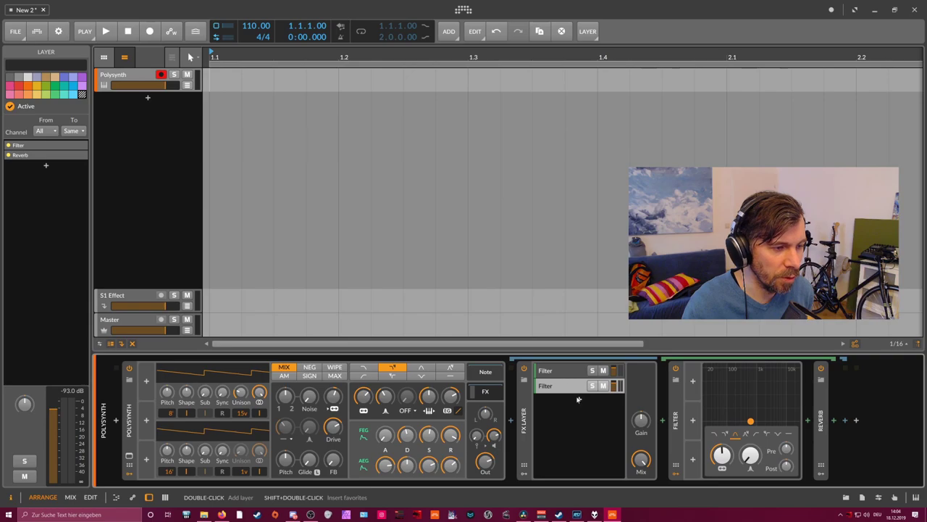
key(ctrl+d)
drag(722, 455, 722, 439)
click(577, 402)
key(ctrl+d)
click(580, 417)
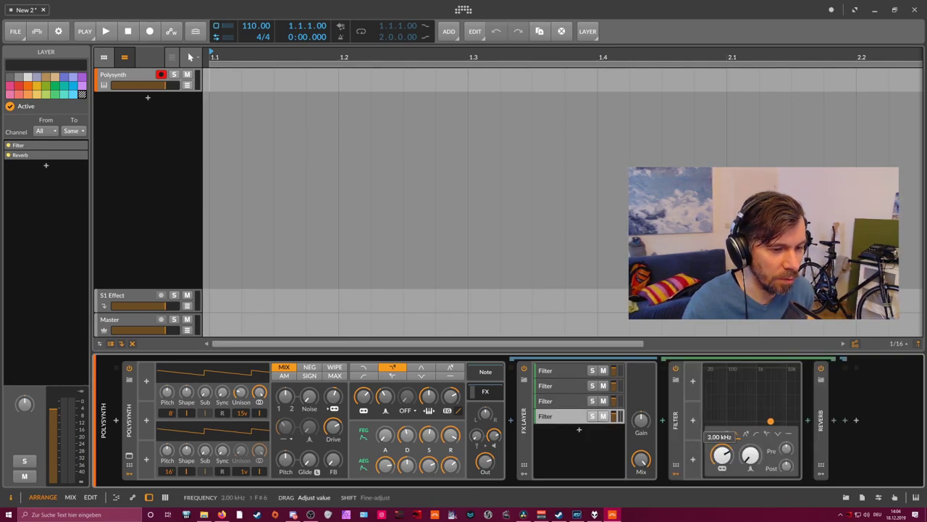
key(ctrl+d)
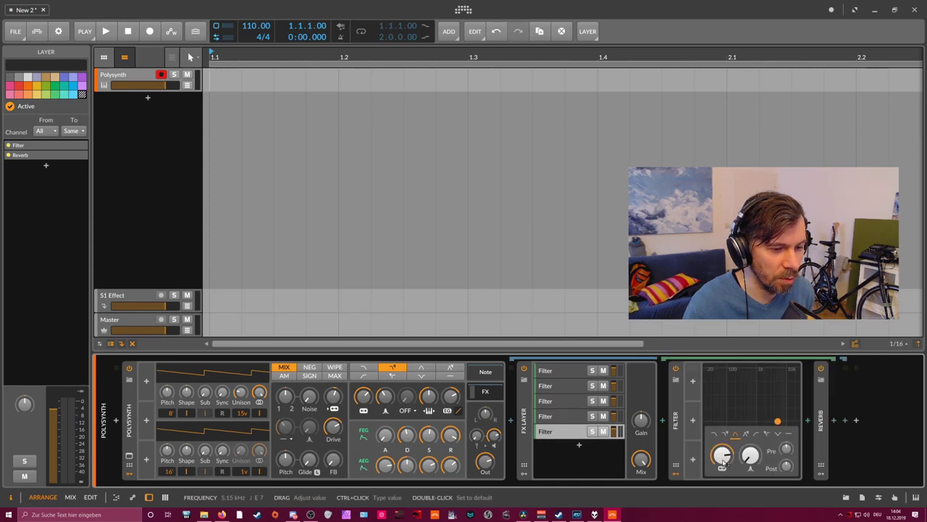
Set the fifth layer's filter to 10.8 kHz and duplicate it as a sixth layer with a lower filter frequency.
drag(723, 461, 723, 448)
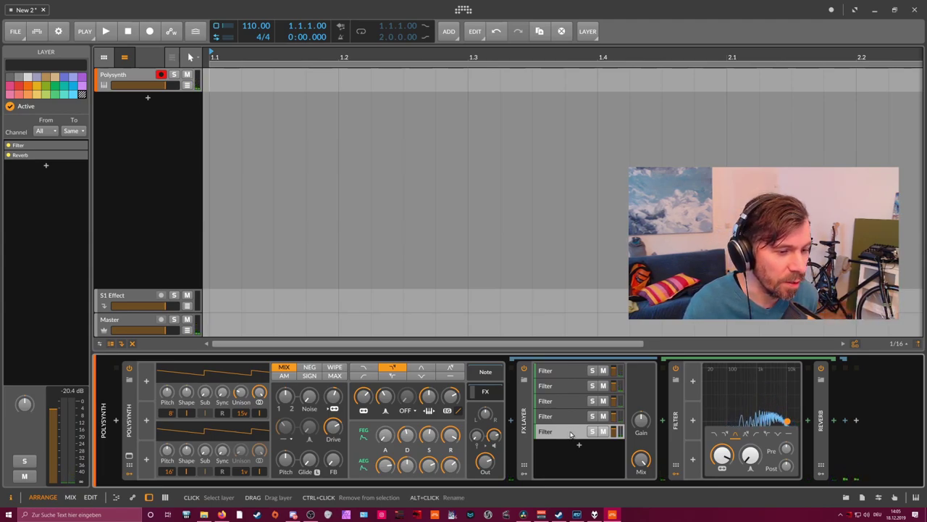
click(573, 432)
click(572, 432)
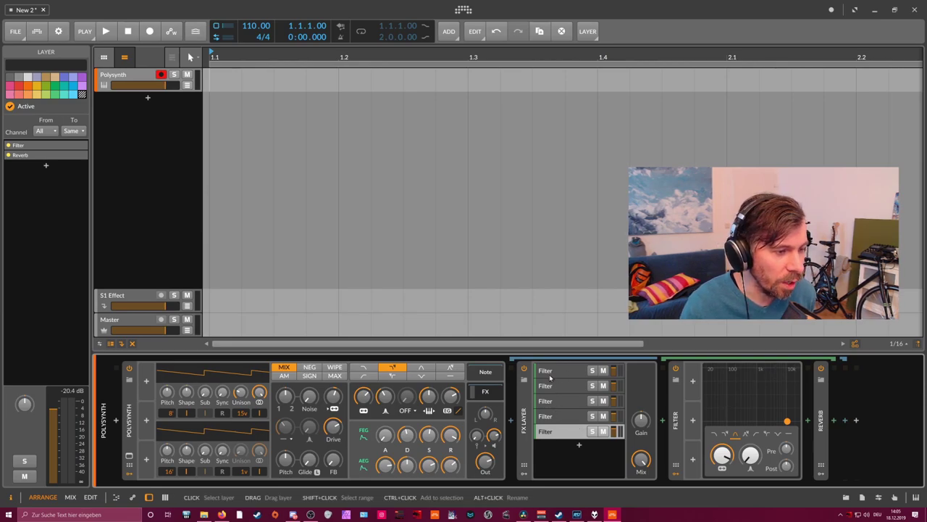
click(579, 446)
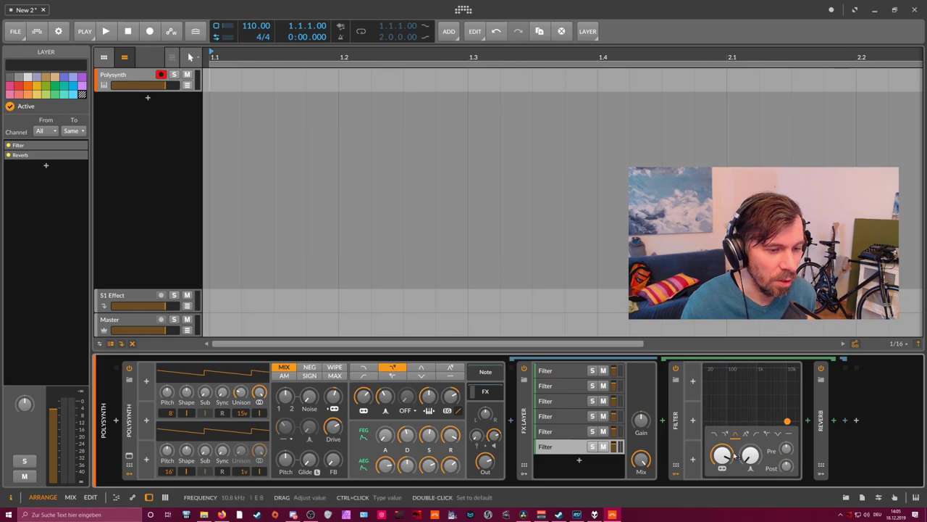
drag(732, 455, 742, 506)
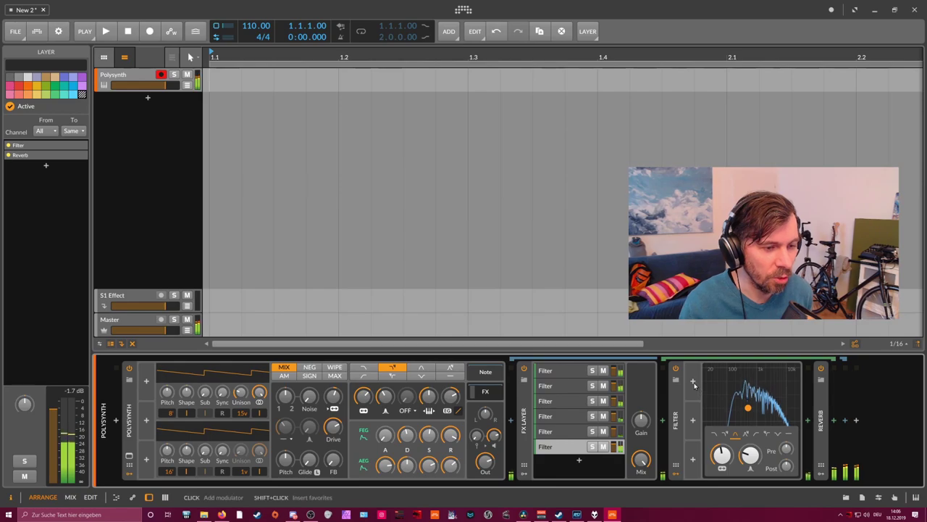
Add a Classic LFO to the sixth layer's Filter, modulating its frequency by 25.35 with a 1/1 timebase.
click(693, 382)
text(lfo)
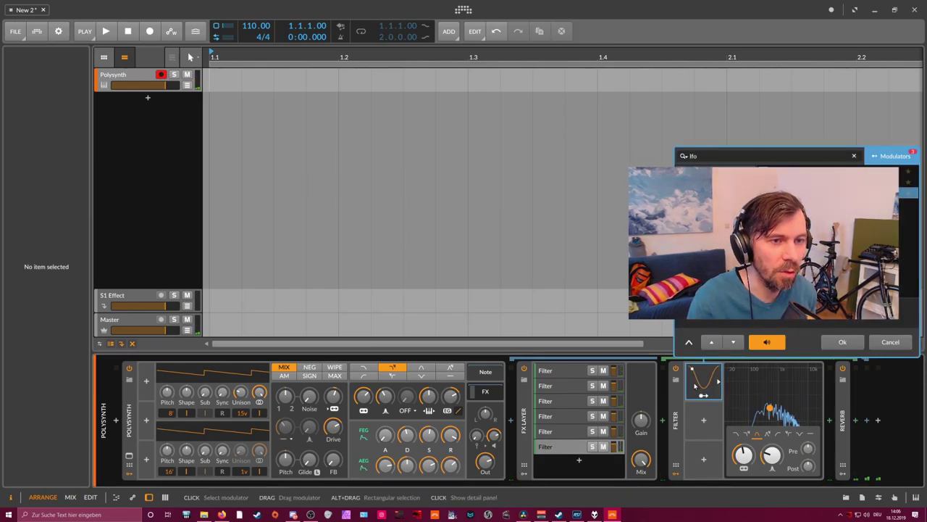
key(Return)
click(746, 382)
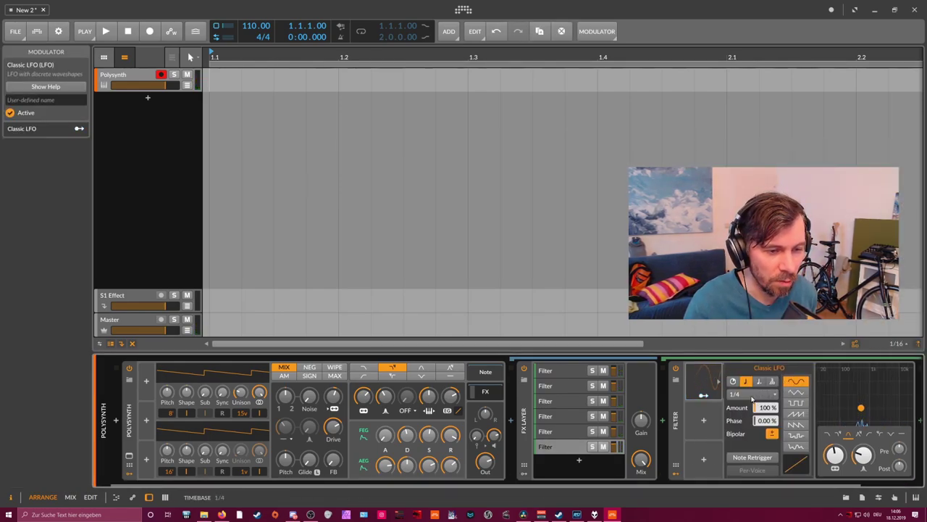
click(703, 395)
mouse_move(834, 454)
mouse_down()
mouse_move(834, 434)
mouse_move(836, 449)
mouse_up()
click(751, 394)
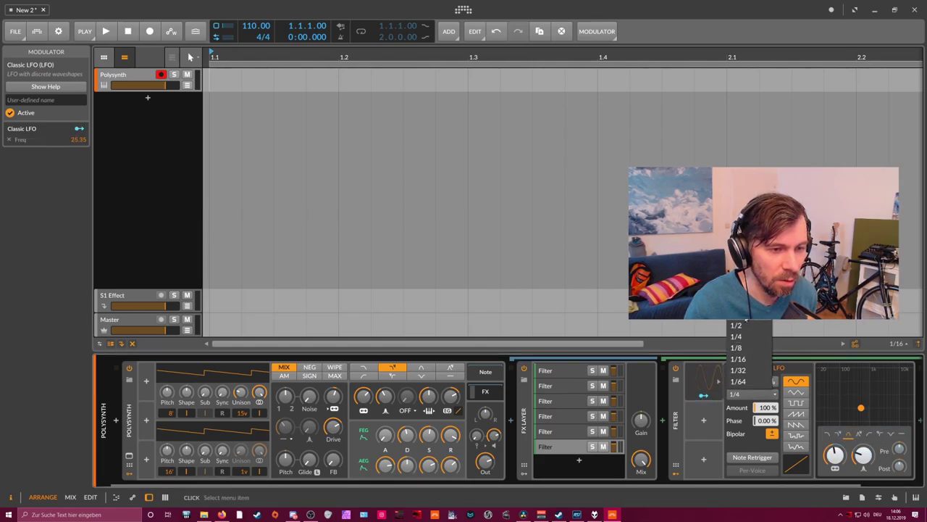
click(752, 361)
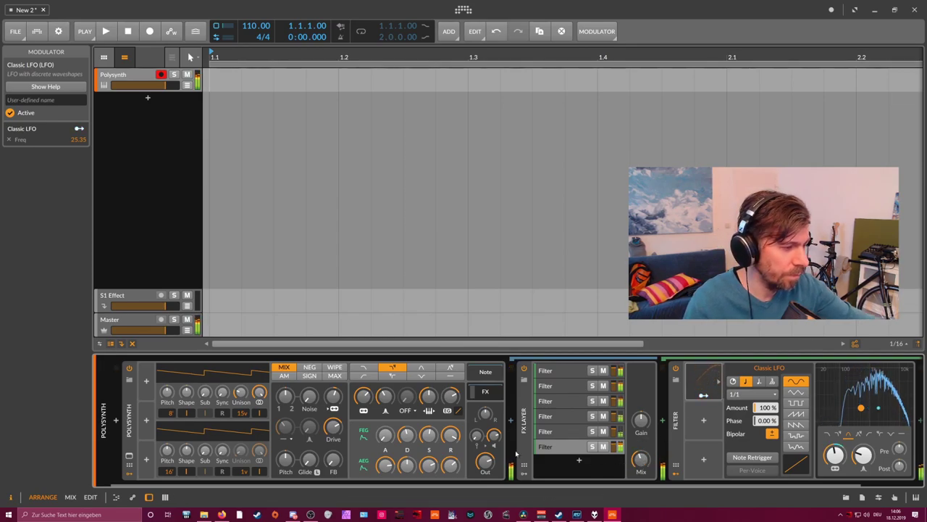
Adjust the Polysynth's envelope and lengthen the reverb time in the sixth layer.
drag(407, 435, 407, 426)
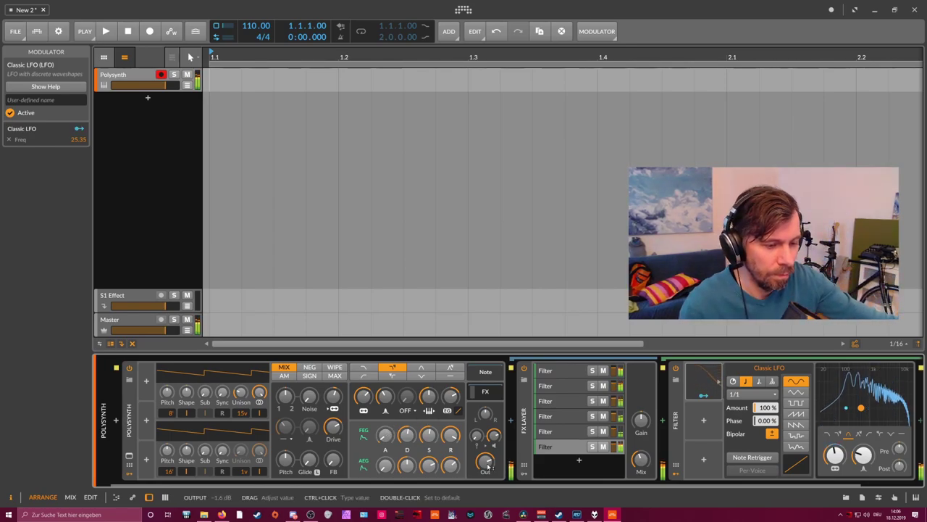
drag(645, 485, 871, 483)
double_click(866, 423)
drag(829, 453, 829, 413)
Expand the Reverb in the third FX layer and raise its reverb time to about 10.6 s.
click(344, 417)
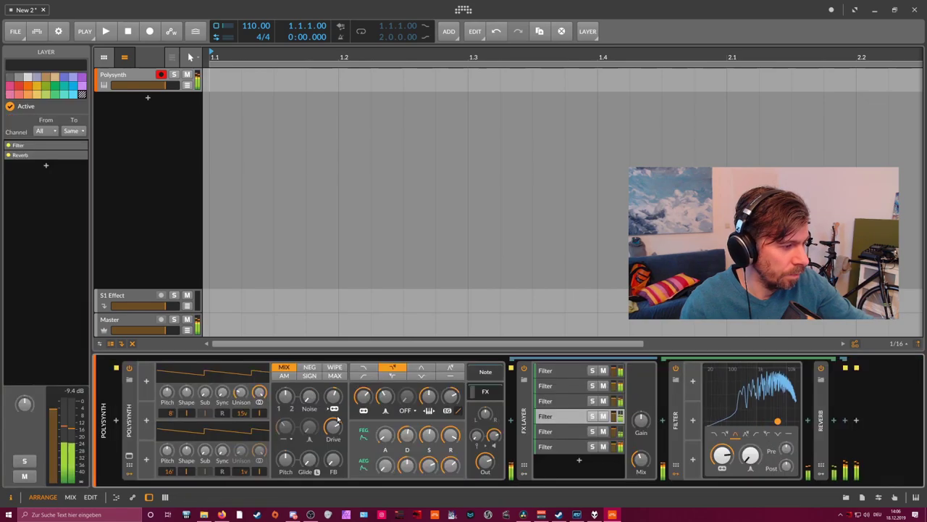
click(549, 402)
click(823, 435)
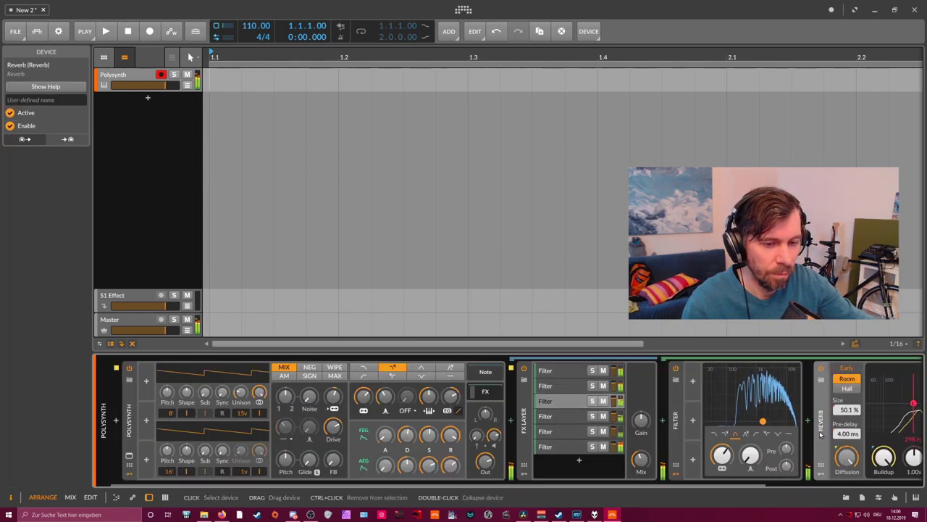
drag(809, 454, 809, 416)
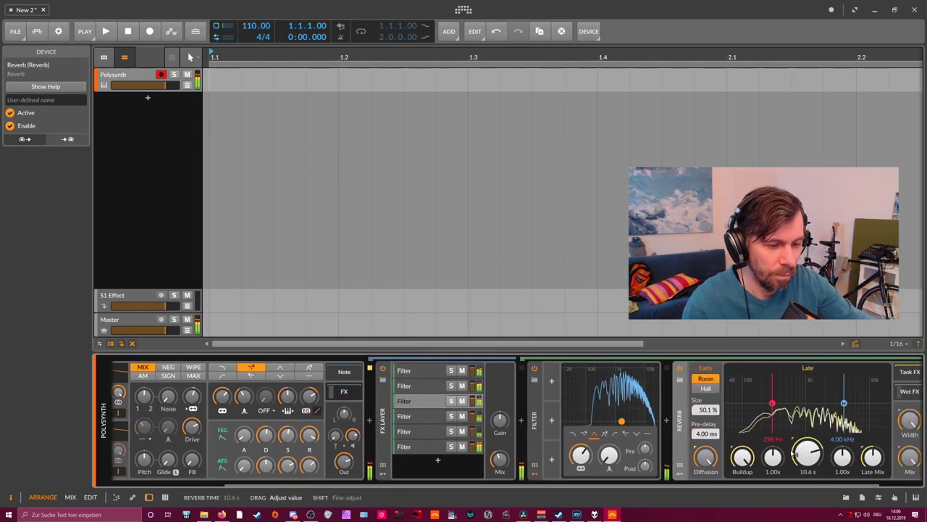
Expand the Reverb in the fourth FX layer and adjust its reverb time.
click(430, 418)
click(812, 430)
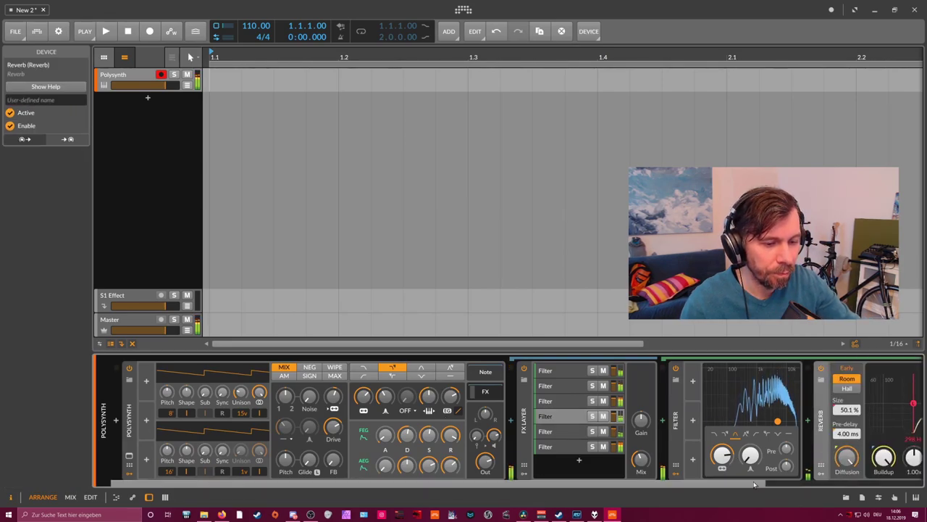
drag(820, 453, 820, 449)
drag(755, 457, 755, 474)
drag(885, 457, 885, 450)
Set the first layer's reverb time to 9.55 s and lower the FX Layer's Gain and Mix.
click(445, 383)
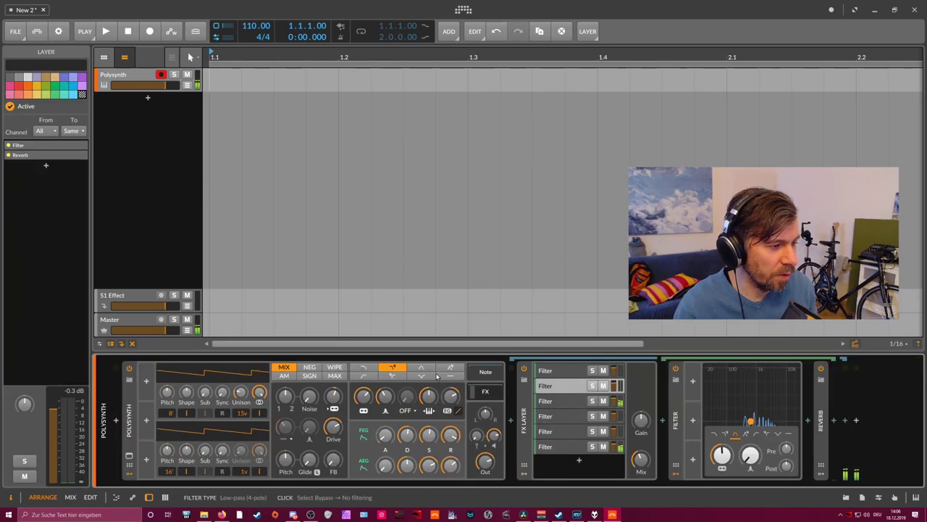
click(541, 372)
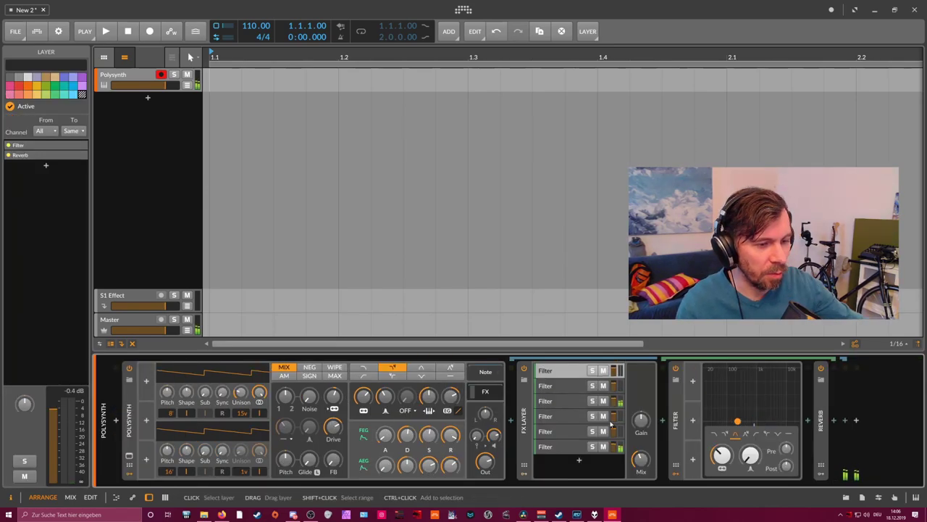
click(821, 444)
drag(686, 483, 840, 483)
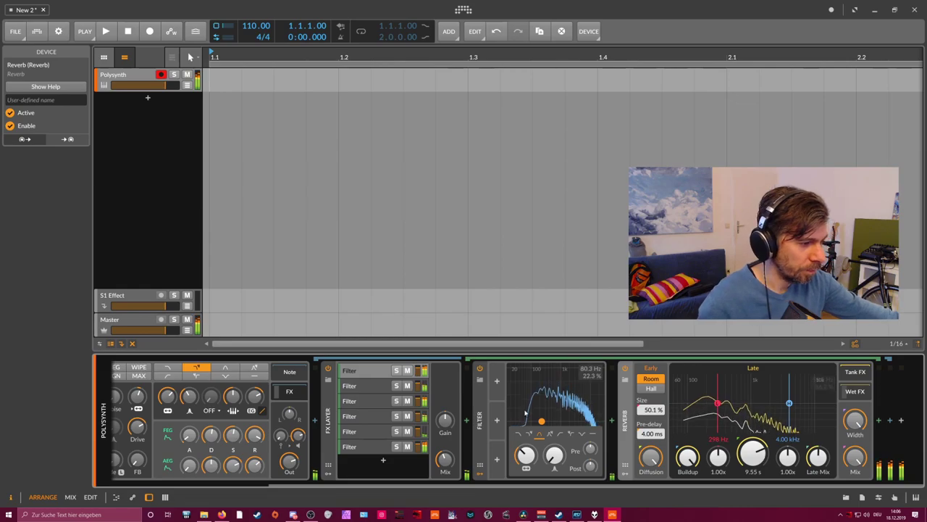
drag(445, 420, 445, 423)
drag(445, 459, 445, 464)
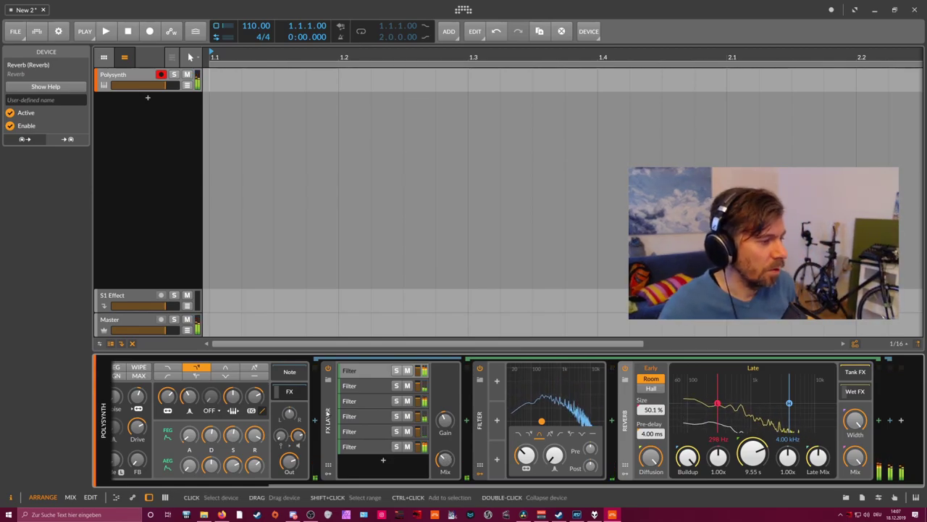
Delete the FX Layer and insert a fresh Reverb in the Polysynth's FX chain.
click(328, 415)
key(Delete)
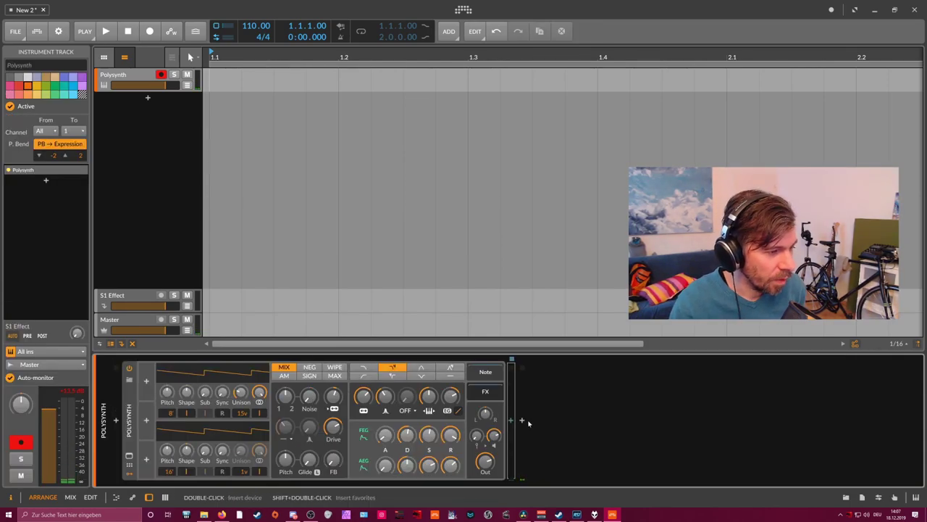
click(511, 421)
text(rever)
key(Return)
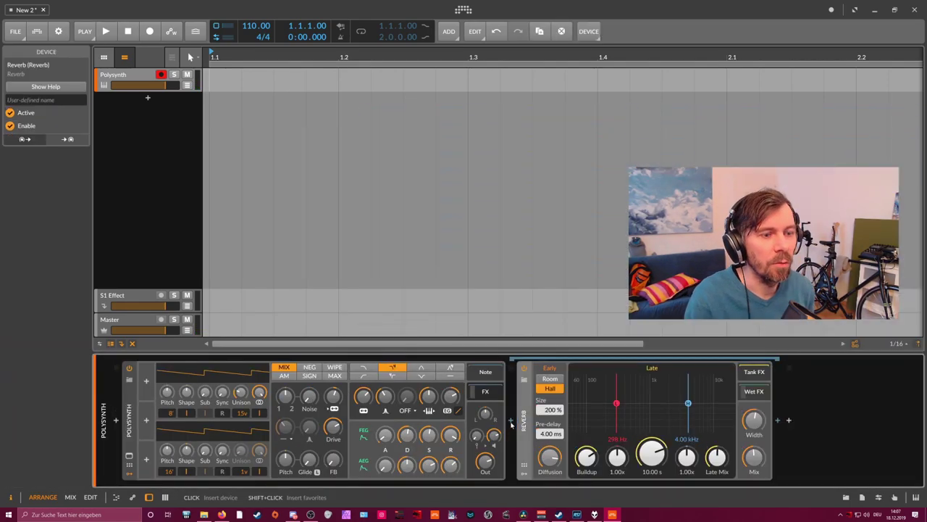
Insert a Pitch Shifter in the Reverb's Wet FX chain and delete the EQ-2 from it.
click(745, 396)
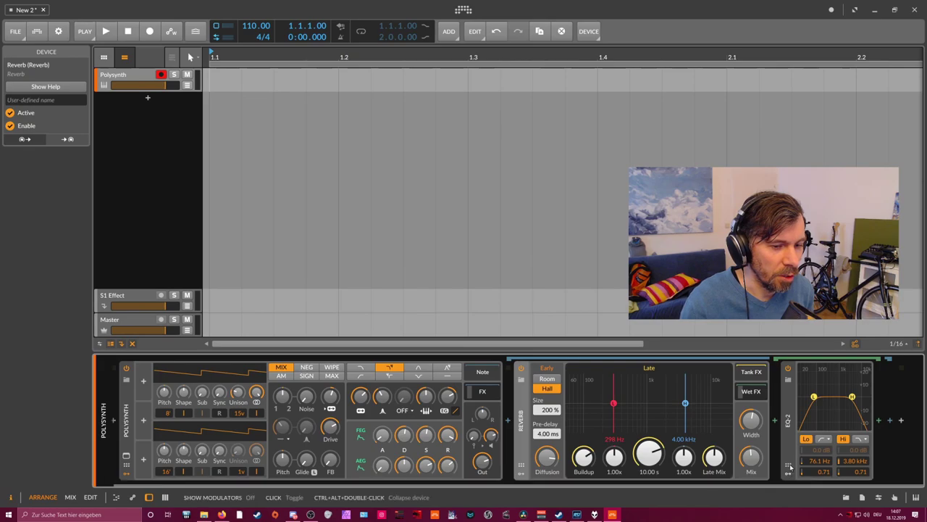
click(776, 422)
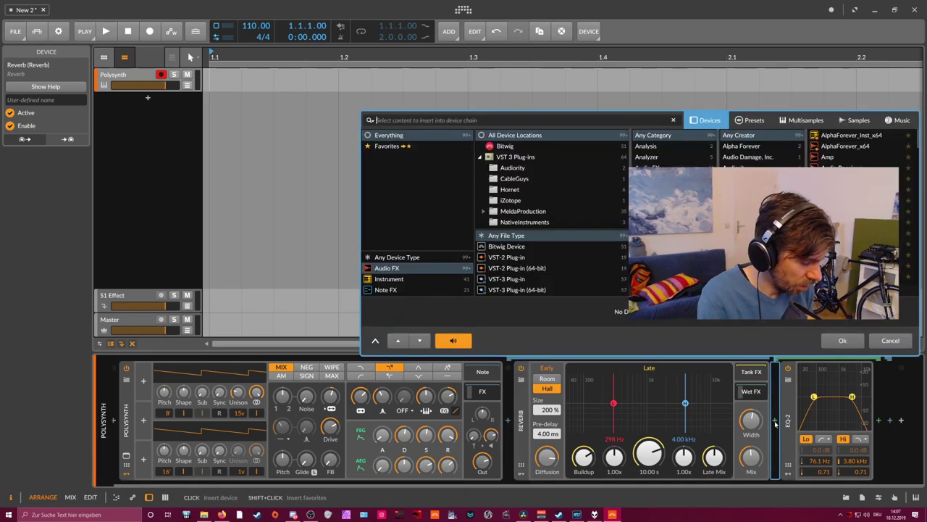
text(pitch)
key(Return)
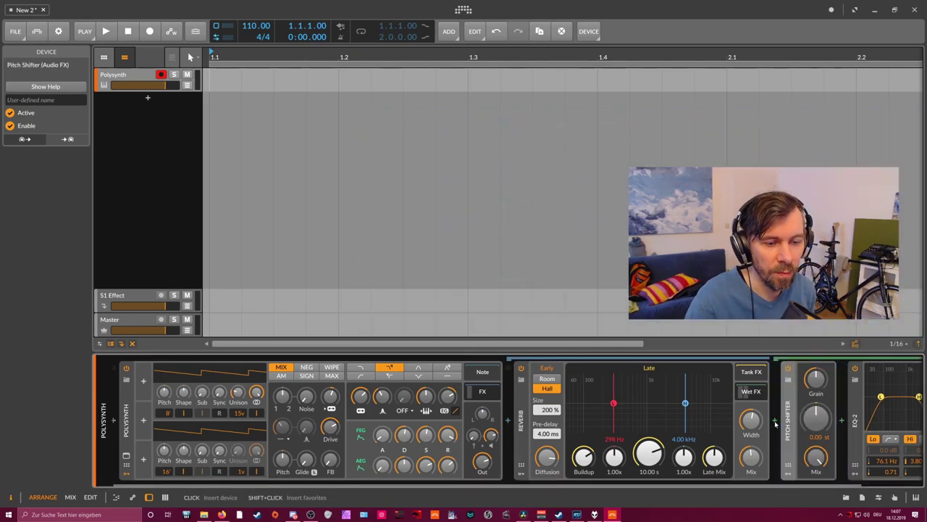
drag(741, 485, 808, 484)
click(790, 427)
key(Delete)
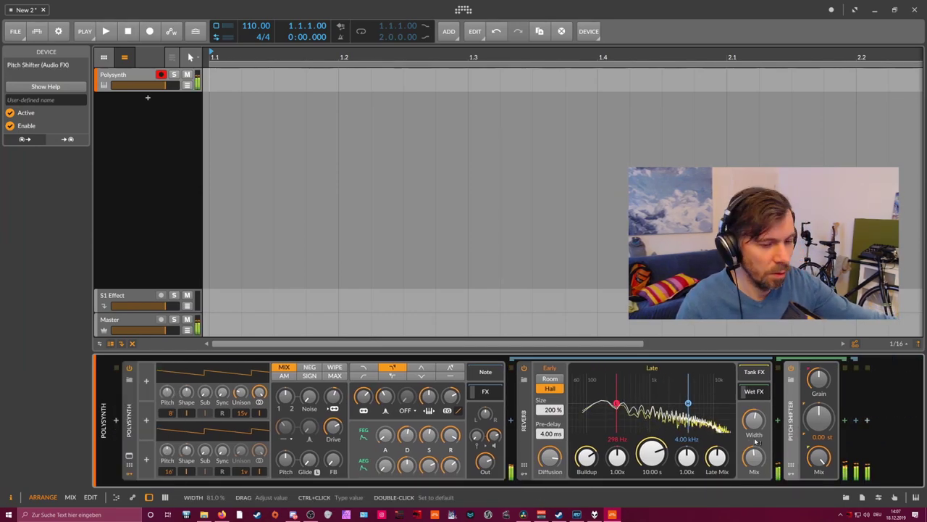
Set the Pitch Shifter to 12.00 st with about 32% mix and duplicate it.
drag(819, 419, 819, 488)
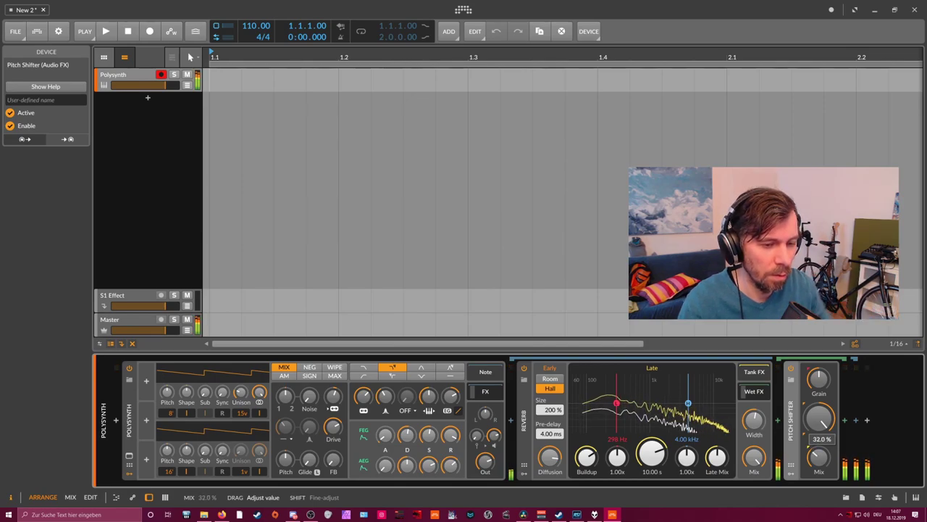
key(ctrl+d)
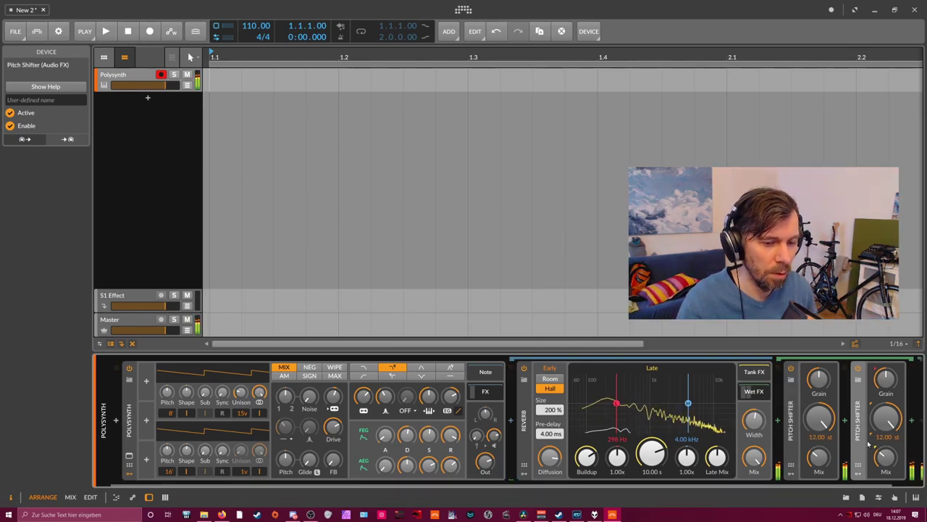
drag(885, 455, 885, 454)
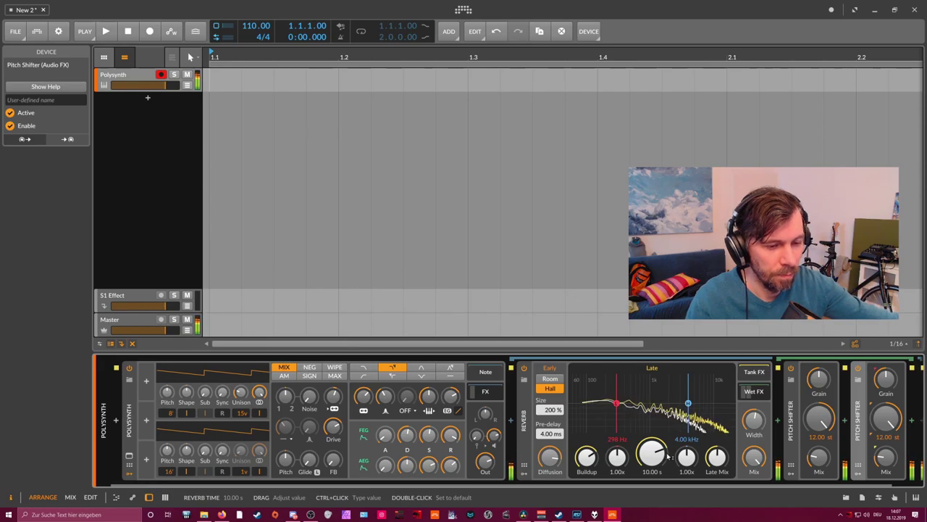
Set the first Pitch Shifter to 7.00 st and the second one to -5.00 st.
drag(823, 431, 823, 432)
ctrl+click(823, 425)
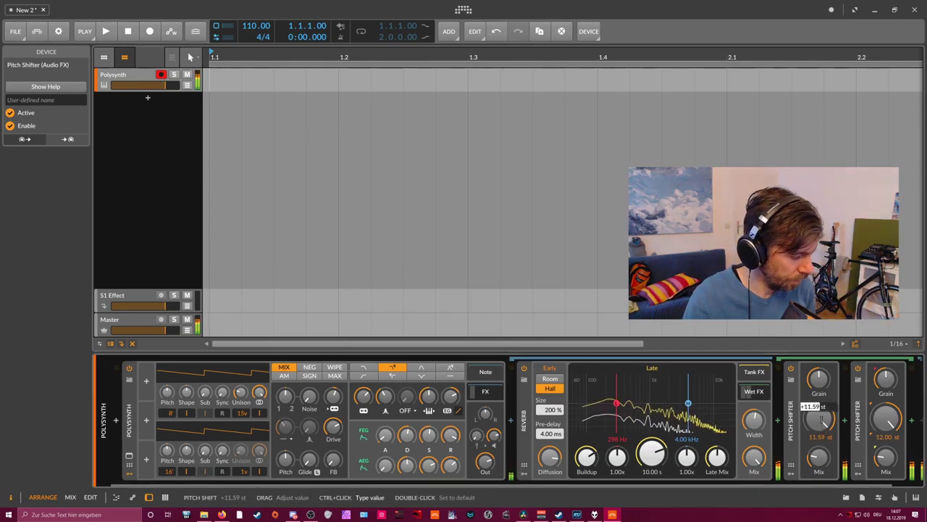
key(Return)
ctrl+click(886, 420)
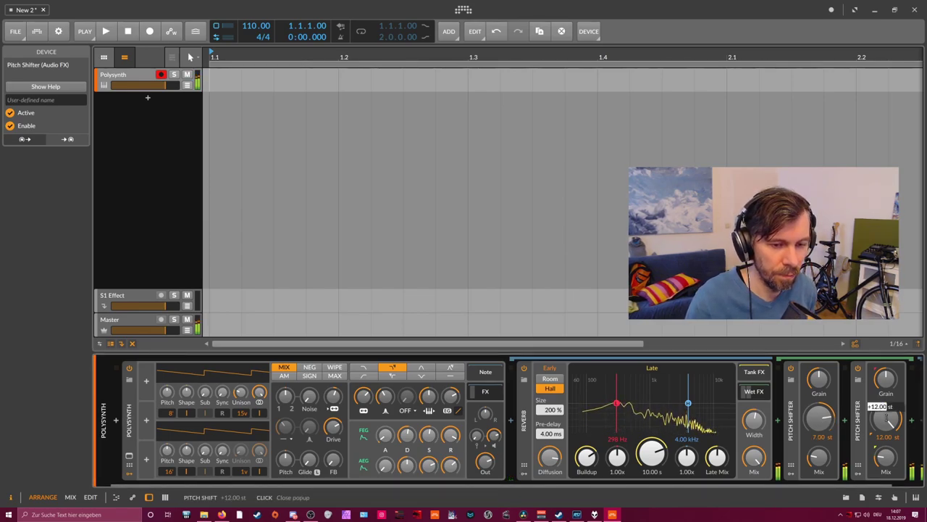
text(-5)
key(Return)
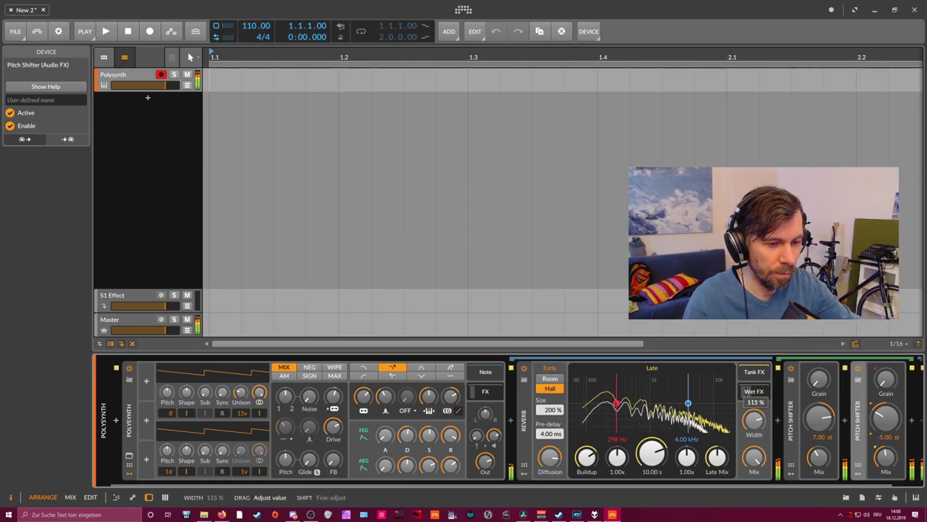
Widen the Reverb to about 115% and set the first Pitch Shifter's grain rate to about 1.13 Hz.
drag(754, 419, 754, 413)
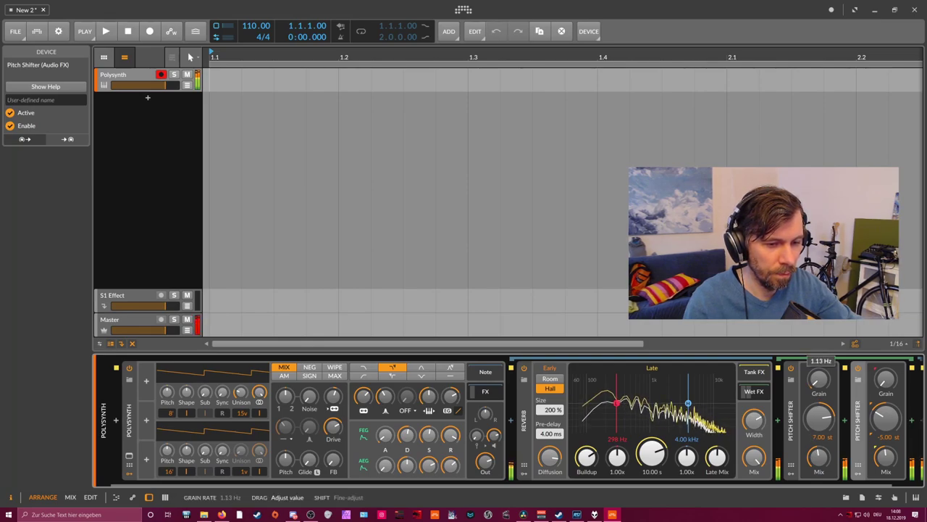
drag(819, 379, 819, 381)
Add a Random modulator to the first Pitch Shifter and map it to Grain with an amount of 0.027.
click(791, 474)
click(808, 385)
text(ra)
key(Return)
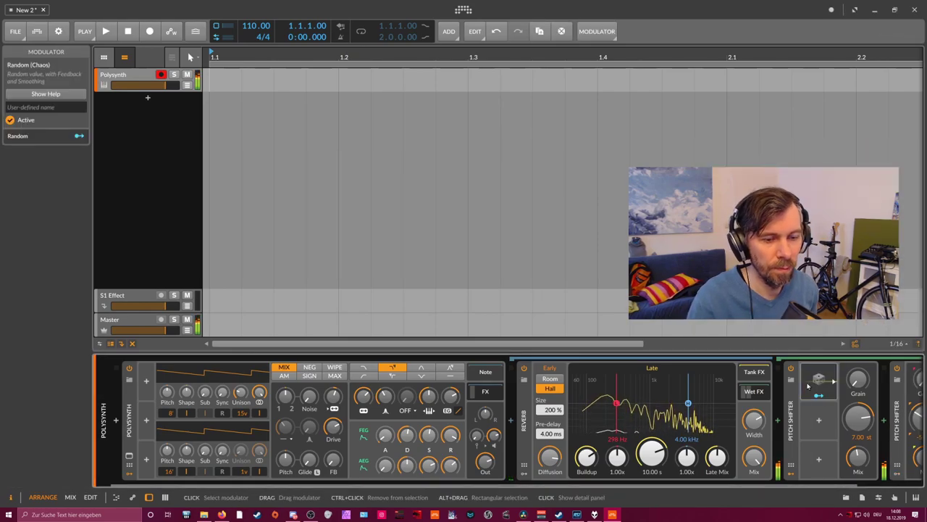
click(819, 395)
drag(858, 380, 858, 375)
Set the Random modulator to Free trigger with smoothing and a rate of 1.79 Hz.
click(834, 381)
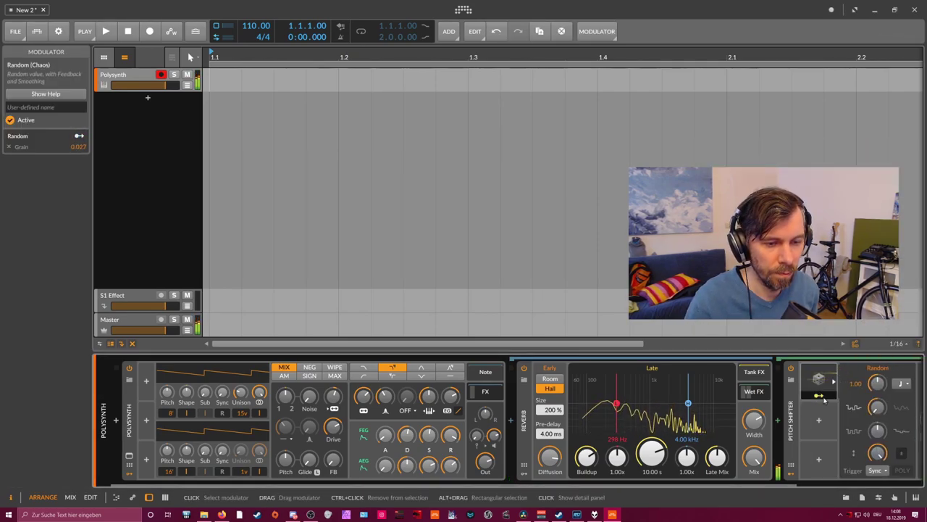
click(877, 470)
click(877, 484)
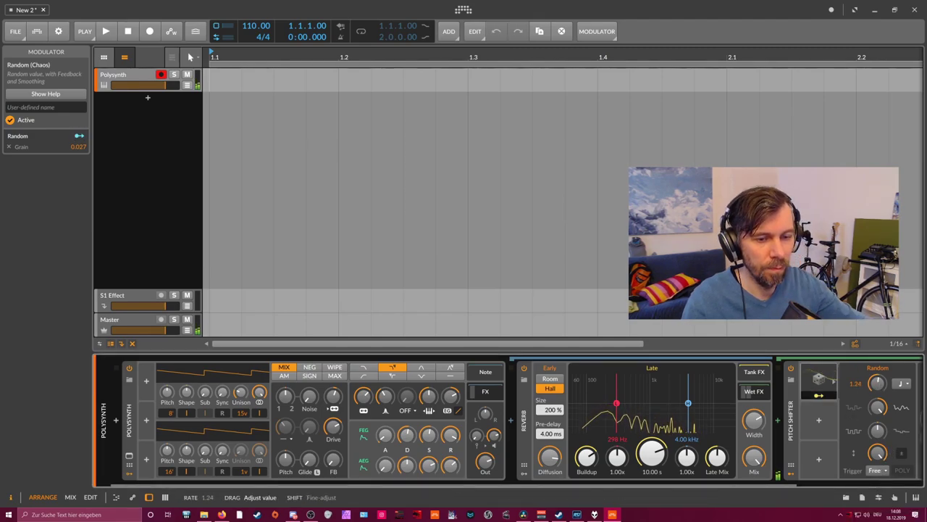
click(901, 383)
click(888, 168)
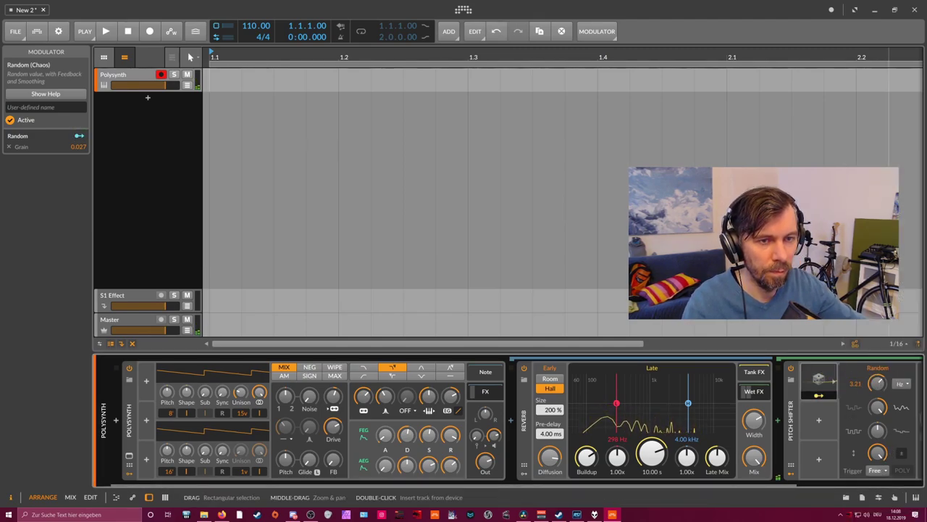
drag(877, 384, 877, 396)
drag(795, 485, 922, 486)
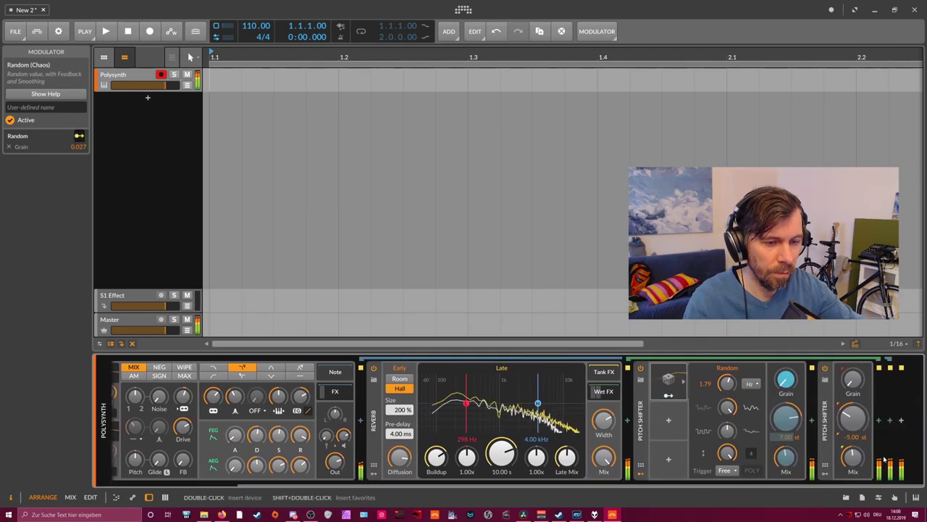
Replace the second Pitch Shifter with a duplicate of the modulated first one and set the copy's pitch to -5.00 st.
click(824, 430)
key(Delete)
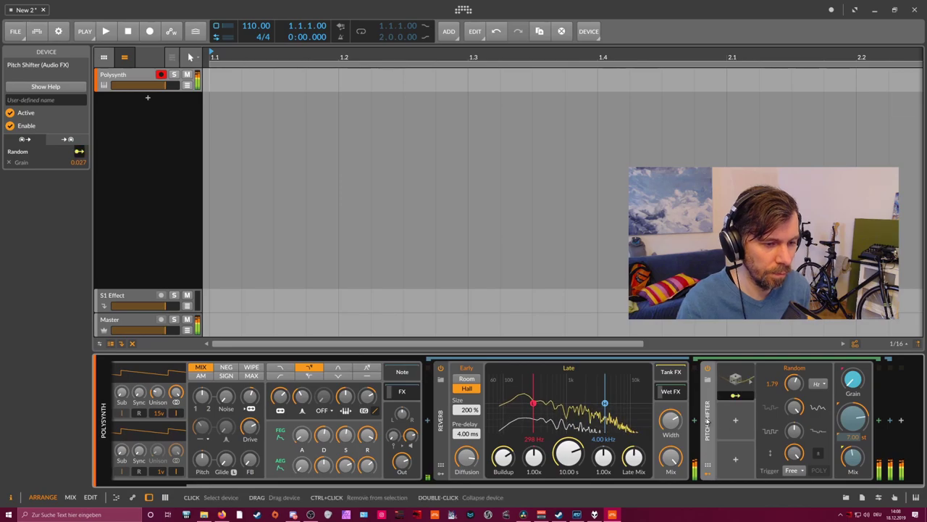
click(844, 414)
click(708, 419)
key(ctrl+d)
drag(726, 484, 908, 474)
click(555, 397)
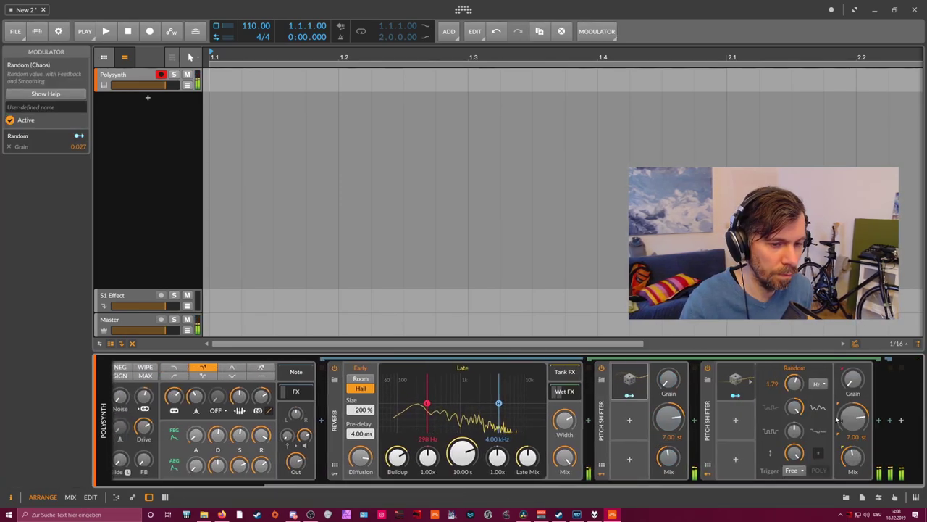
click(855, 417)
drag(855, 417, 857, 419)
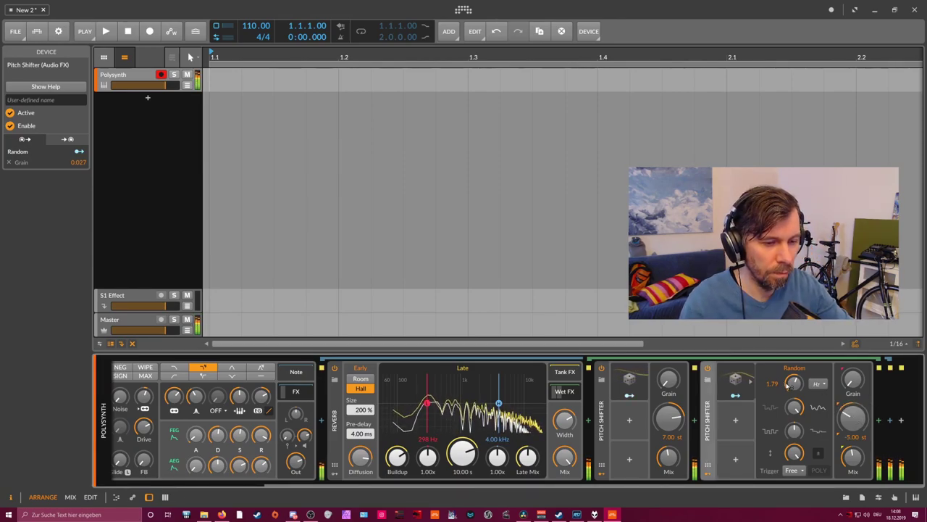
Set the second Pitch Shifter's Random rate to about 1.05 Hz and collapse the detail views of both devices.
drag(794, 382, 794, 371)
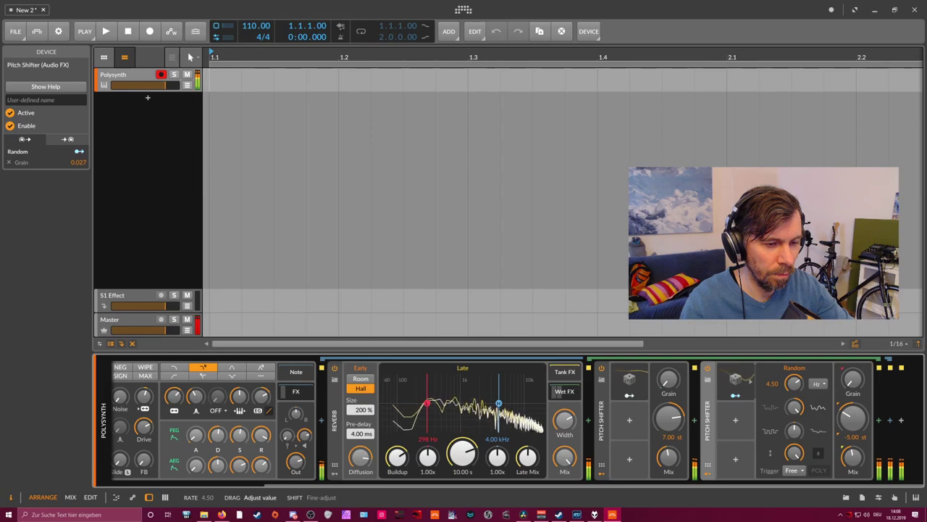
drag(794, 382, 794, 395)
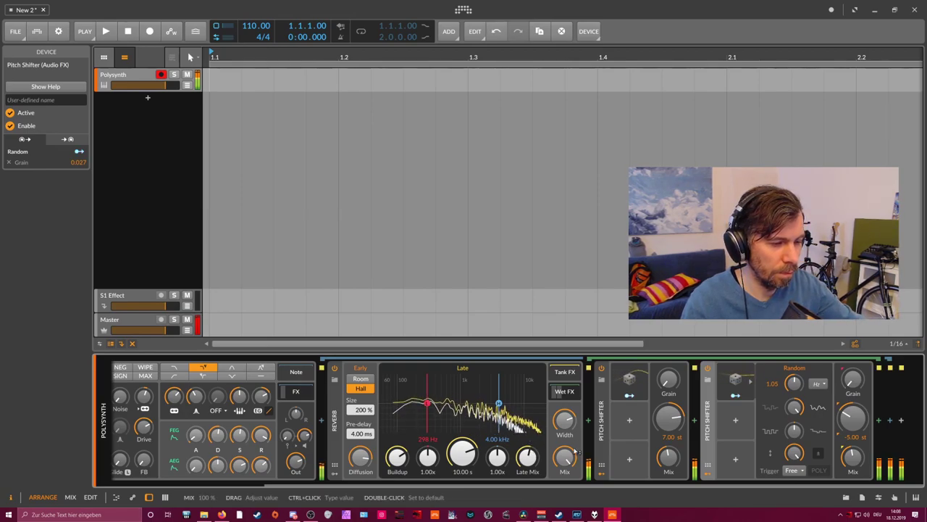
drag(853, 457, 852, 469)
scroll(855, 442, left, 3)
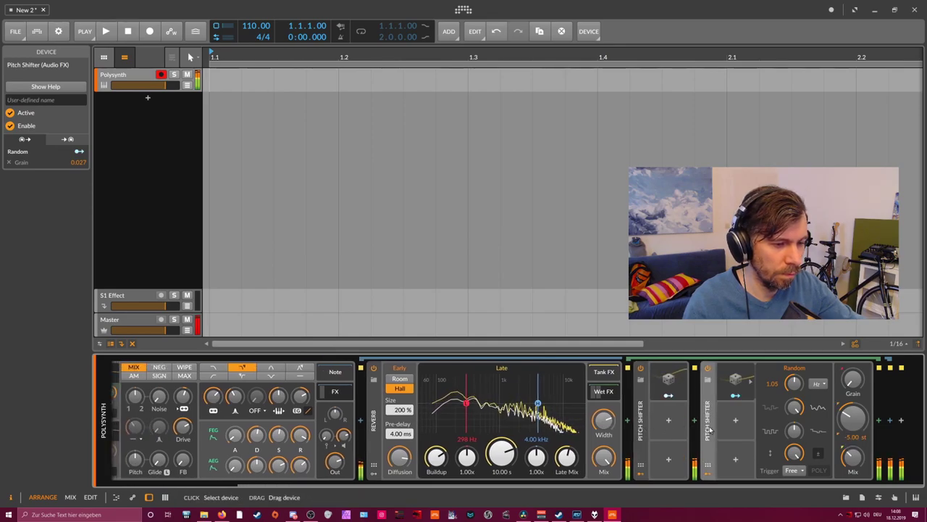
click(777, 385)
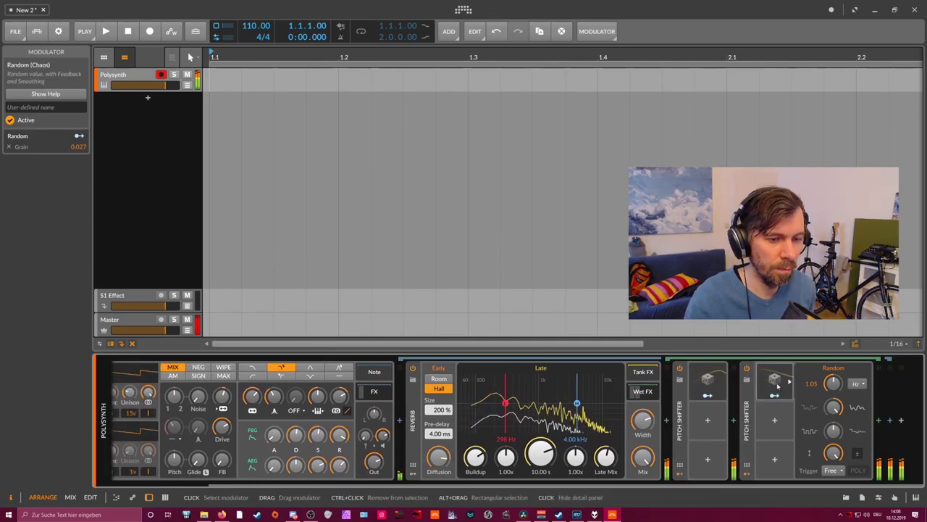
click(788, 381)
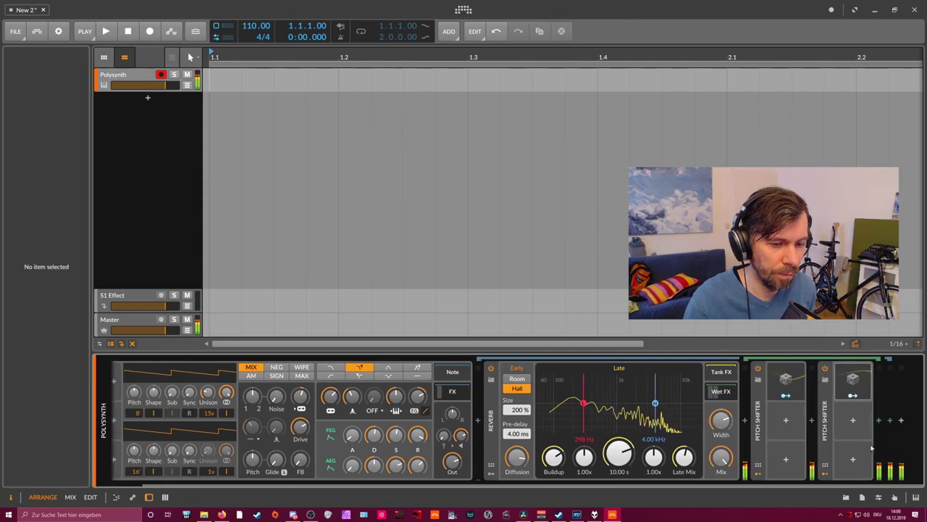
Insert a Reverb after the second Pitch Shifter in the nested effects chain.
click(879, 422)
text(reverb)
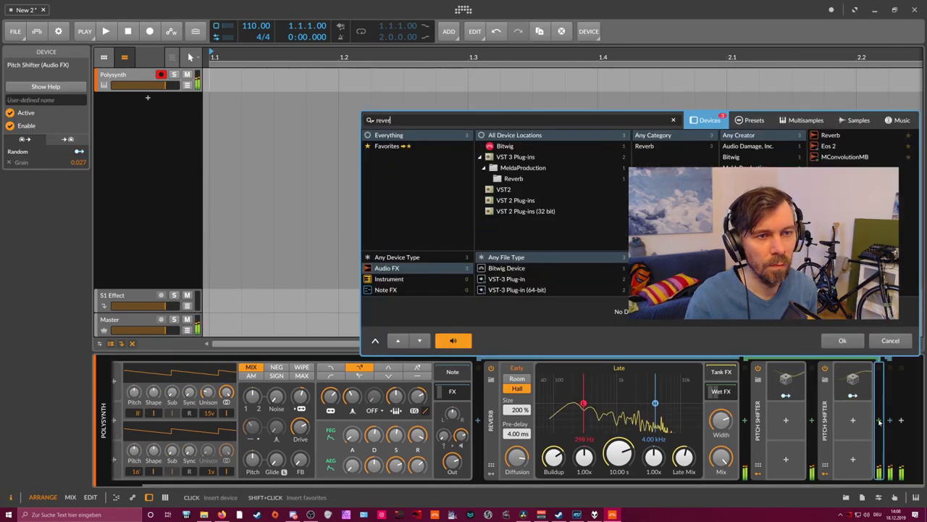
key(Return)
Shorten the main Reverb's time to 316 ms, reduce its size to about 79.8%, and switch its early reflections to Room.
drag(619, 454, 619, 511)
drag(711, 484, 798, 483)
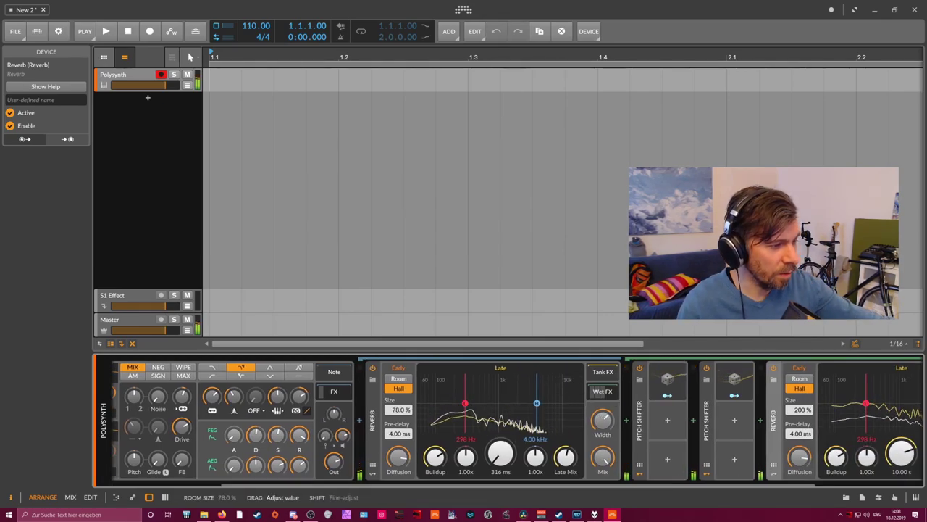
click(398, 378)
Set the nested Reverb's time to about 6.12 s and its Late Mix to about 73.9%, and widen it.
drag(549, 484, 684, 479)
drag(755, 455, 755, 475)
drag(855, 420, 855, 403)
mouse_move(854, 457)
mouse_down()
mouse_move(855, 449)
mouse_move(855, 457)
mouse_up()
drag(754, 455, 754, 451)
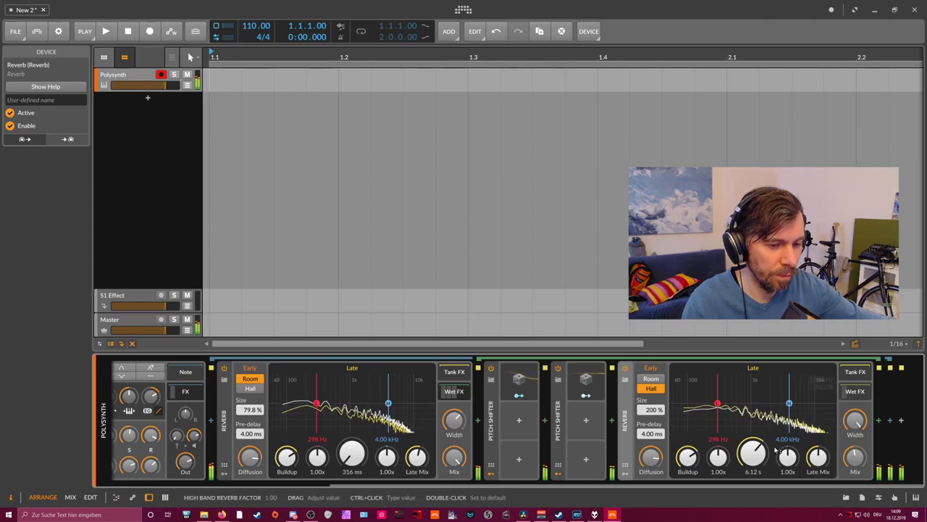
drag(818, 456, 818, 443)
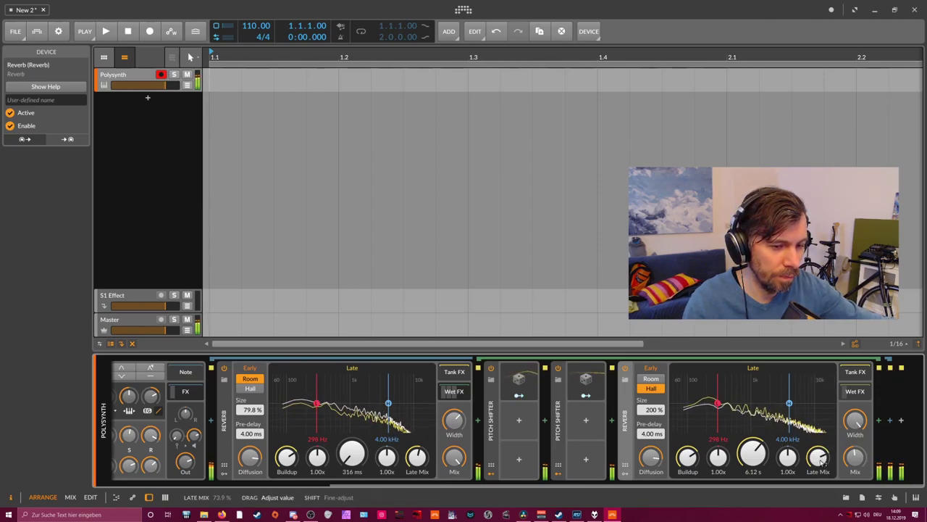
Raise the main Reverb's time to about 713 ms, close its Wet FX chain, and lower its mix.
scroll(662, 485, left, 3)
scroll(662, 489, left, 3)
drag(652, 453, 651, 434)
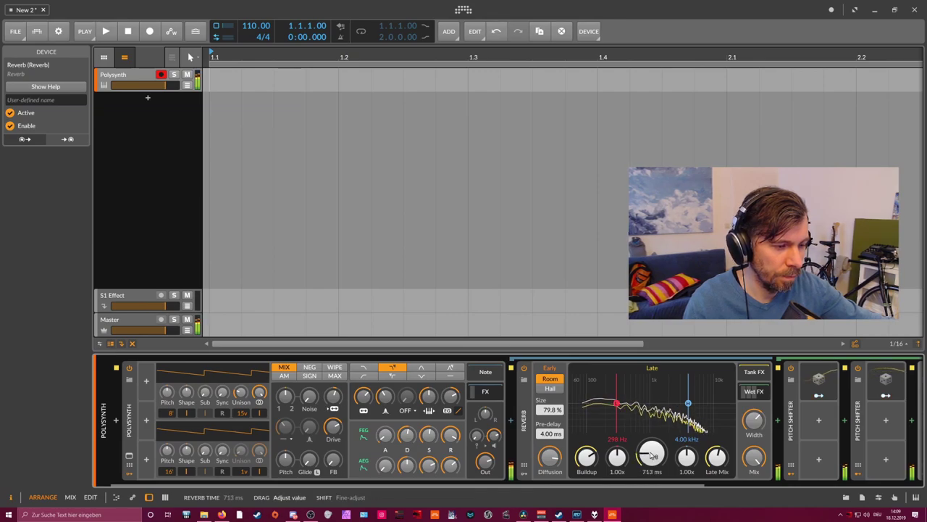
click(754, 391)
mouse_move(754, 457)
mouse_down()
mouse_move(754, 479)
mouse_move(757, 464)
mouse_up()
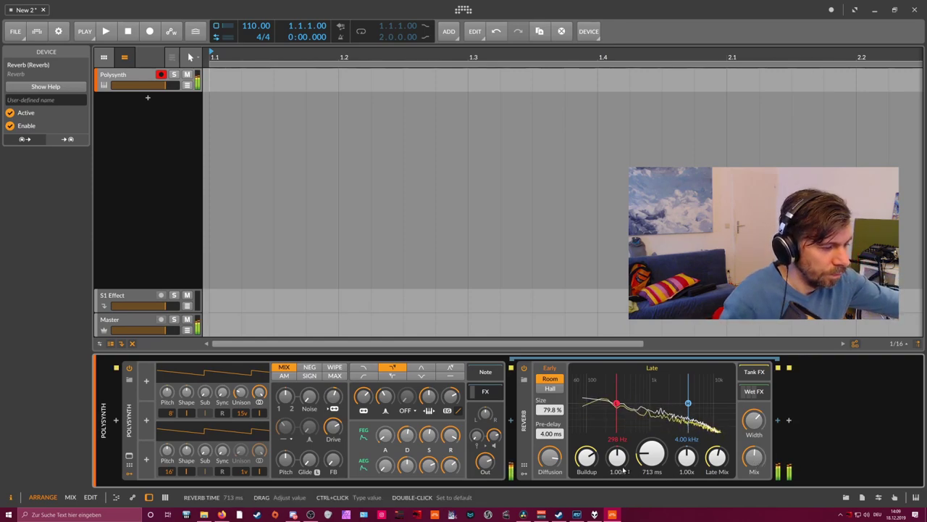
Lengthen the attack of the Polysynth's filter and amp envelopes and set the filter oscillator FM to about 3.52.
drag(385, 435, 385, 399)
drag(386, 465, 385, 420)
drag(333, 402, 334, 417)
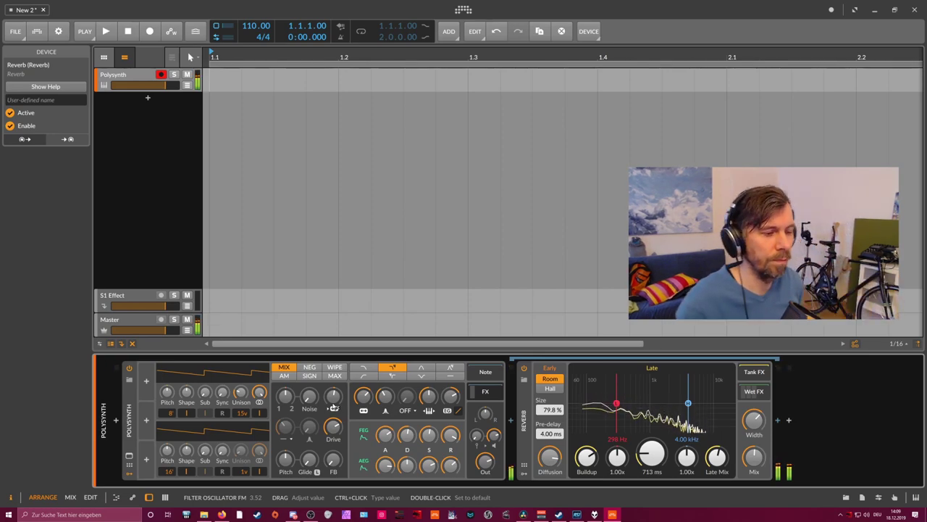
Replace the customized Reverb in the Polysynth's FX chain with a fresh default Reverb.
key(Delete)
click(510, 421)
text(reverb)
key(Return)
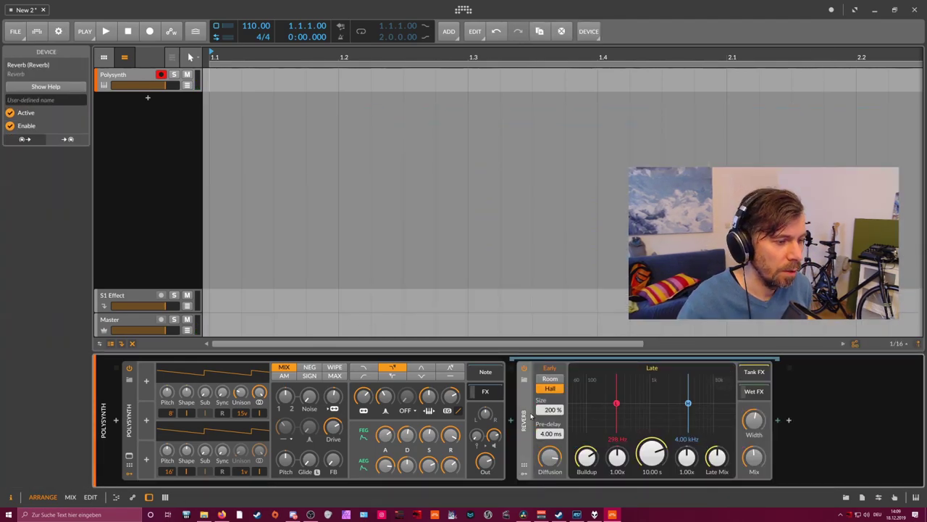
Insert a Pitch Shifter before the Reverb and set its pitch to 12.00 st.
click(511, 422)
text(pitch)
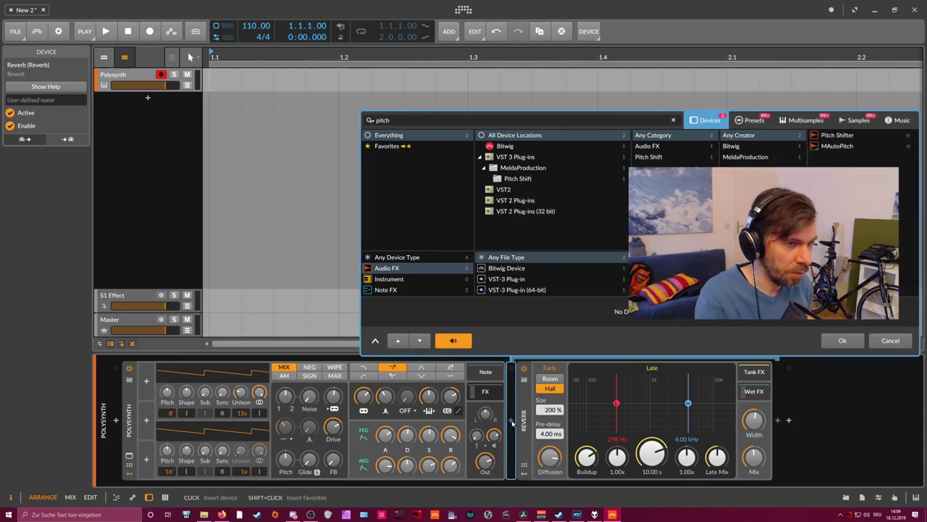
key(Return)
ctrl+click(552, 420)
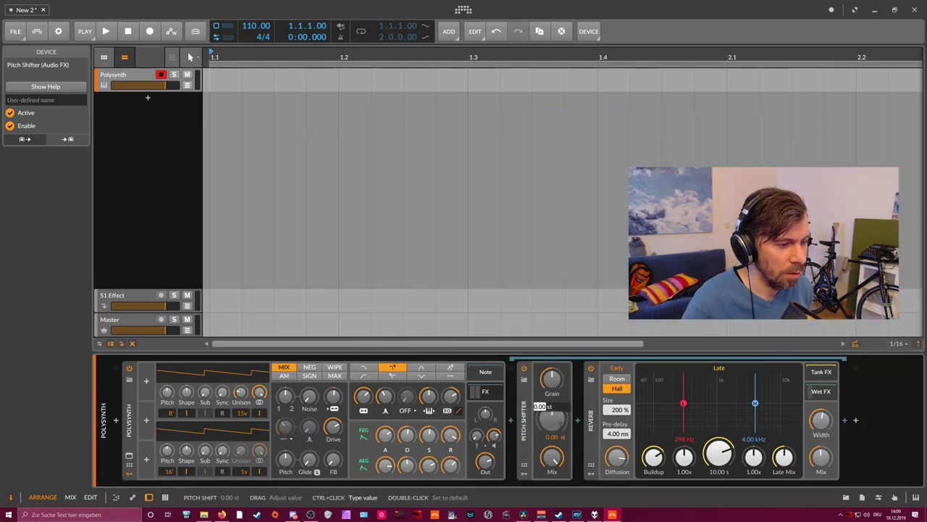
text(12)
key(Return)
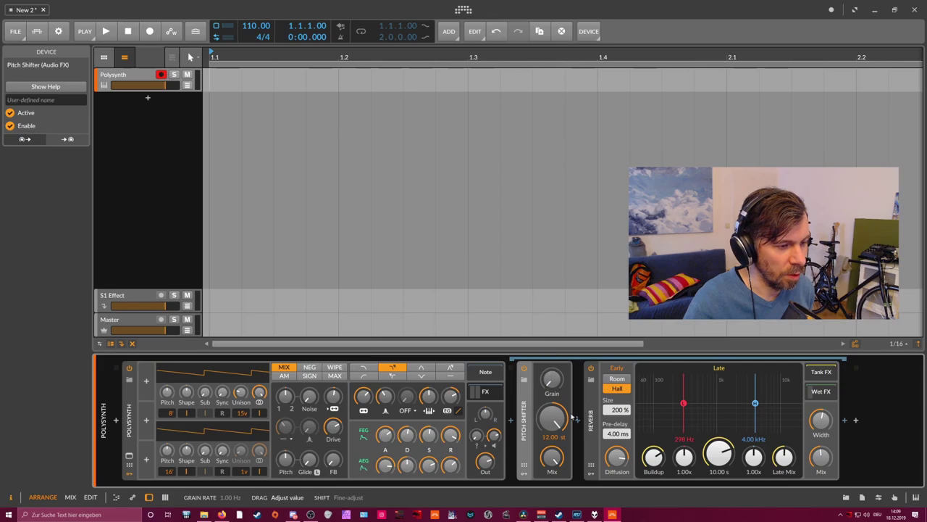
drag(561, 465, 561, 478)
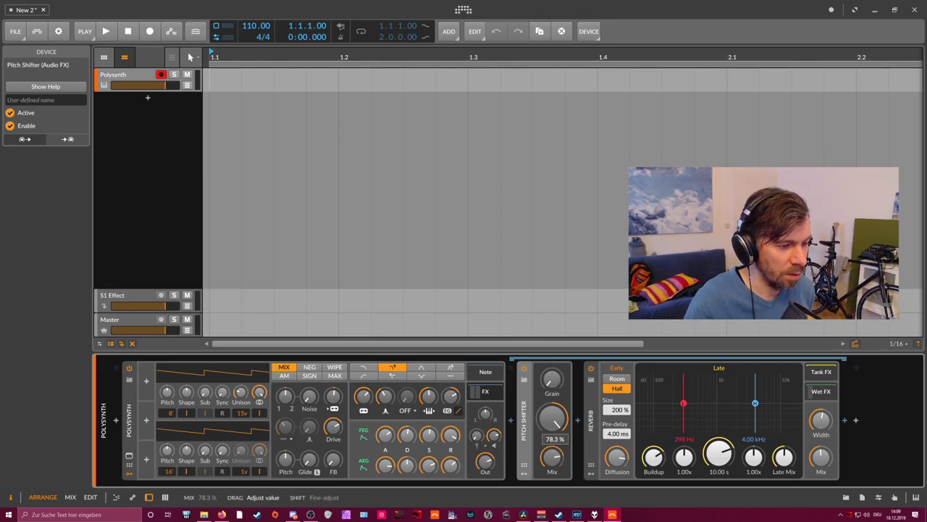
Wrap the Pitch Shifter and Reverb together in an FX Layer and duplicate the resulting layer.
ctrl+click(593, 426)
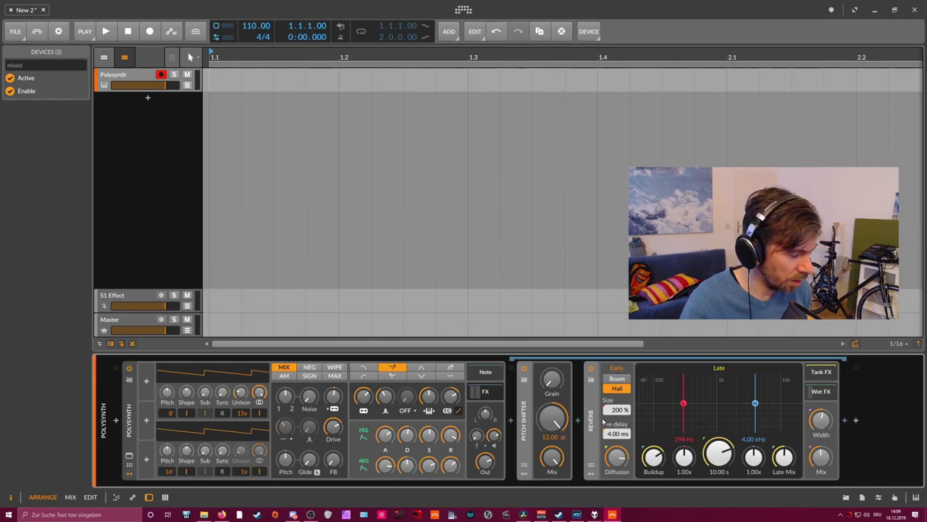
key(ctrl+g)
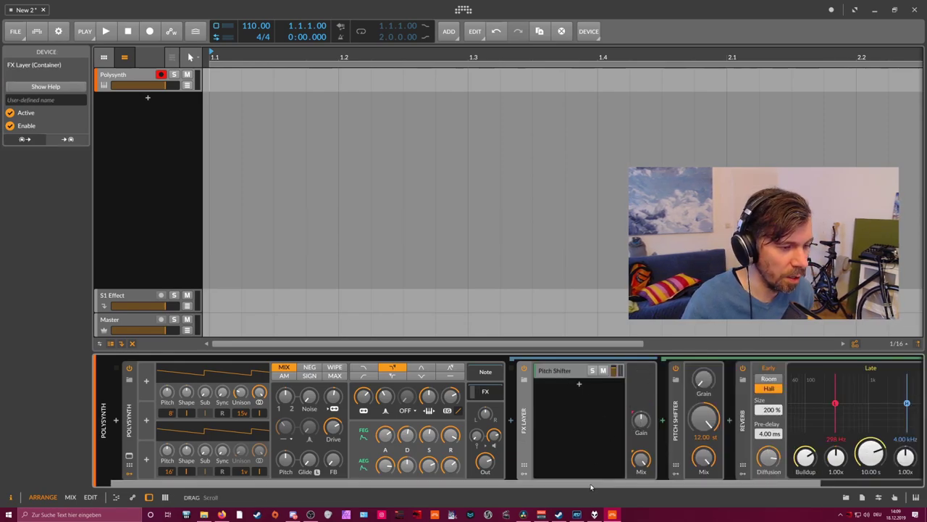
scroll(621, 417, right, 3)
click(450, 372)
key(ctrl+d)
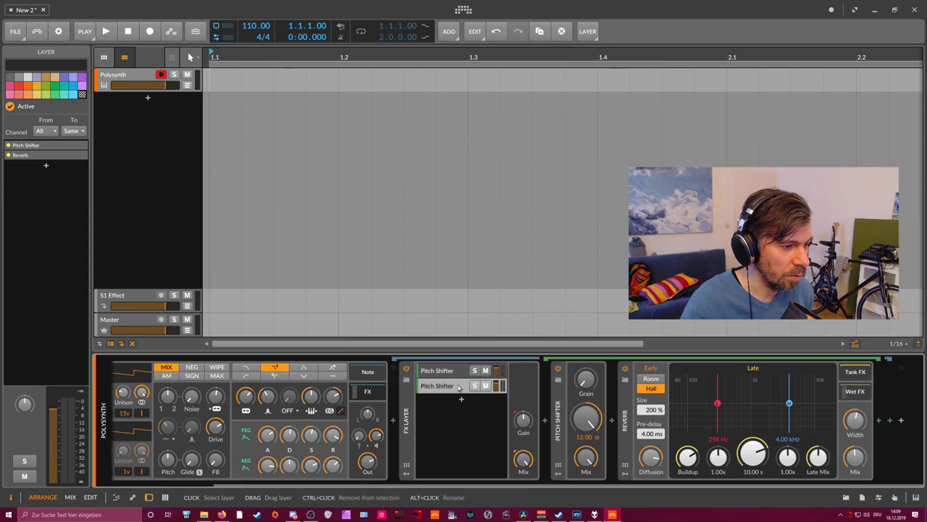
Set the second layer's Pitch Shifter to -12.00 st and duplicate it into a third layer tuned to -5.00 st.
drag(586, 419, 586, 464)
drag(586, 419, 586, 478)
scroll(505, 392, left, 3)
key(ctrl+d)
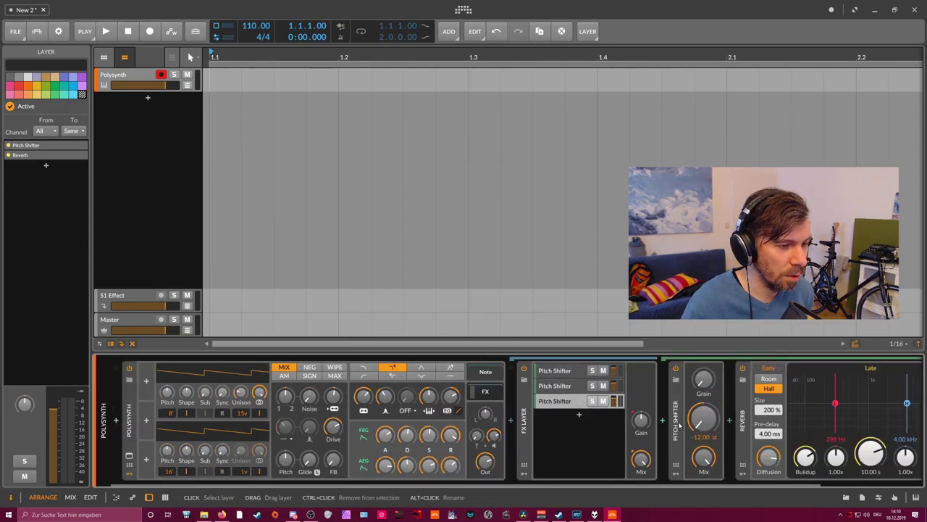
text(-5)
key(Return)
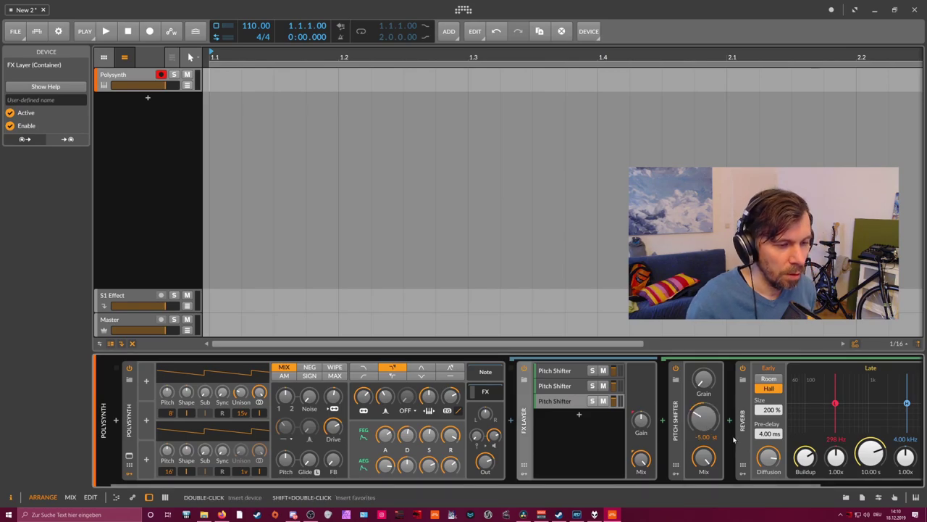
Duplicate the third layer and set the copy's Pitch Shifter to 7.00 st.
click(566, 402)
key(ctrl+d)
ctrl+click(696, 420)
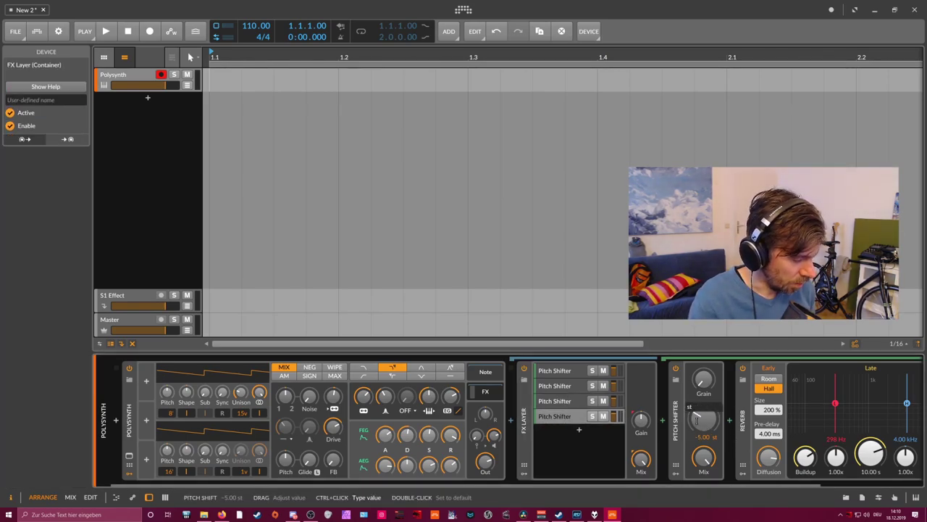
text(7)
key(Return)
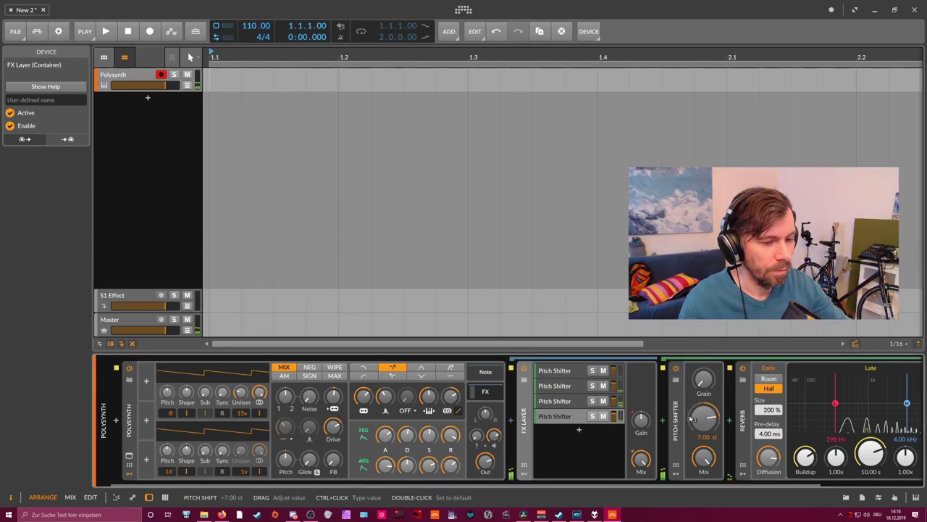
Lower the FX Layer's gain and retune the fourth layer's Pitch Shifter to 12.00 st.
scroll(599, 487, right, 3)
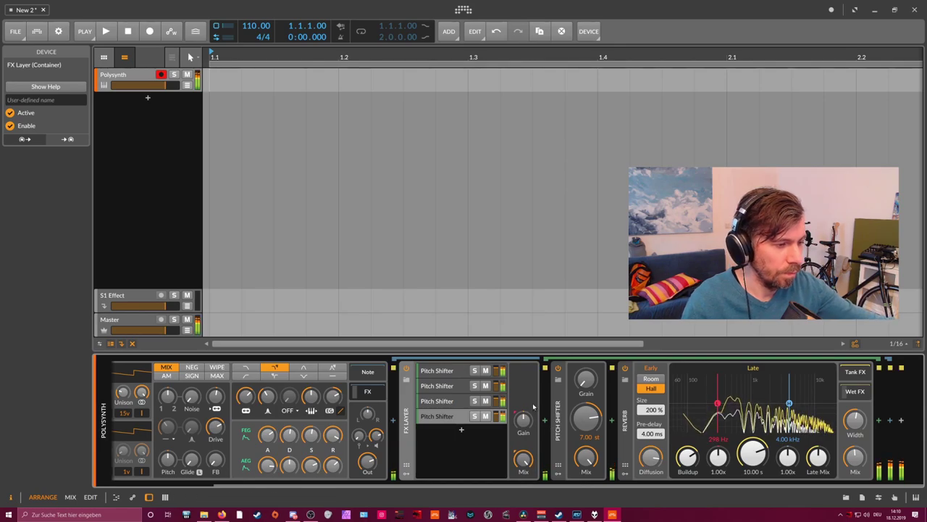
mouse_move(522, 417)
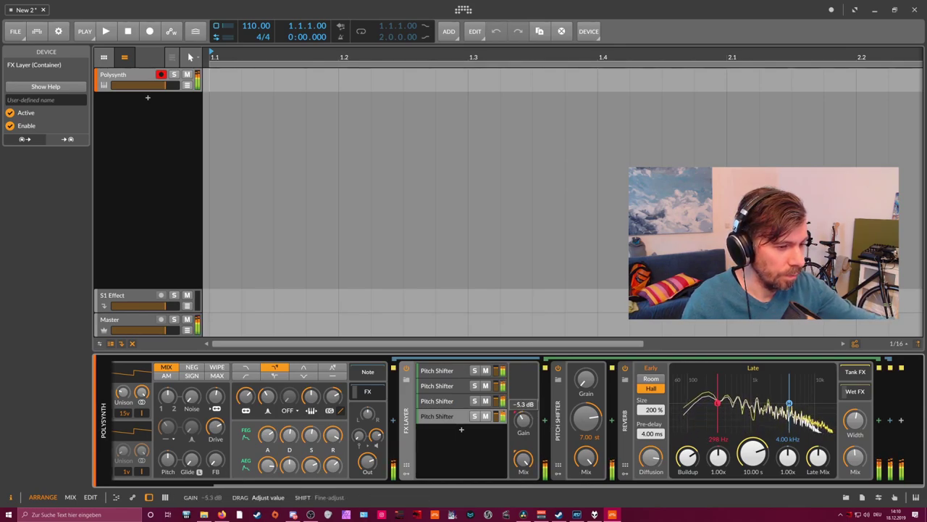
drag(523, 421, 523, 422)
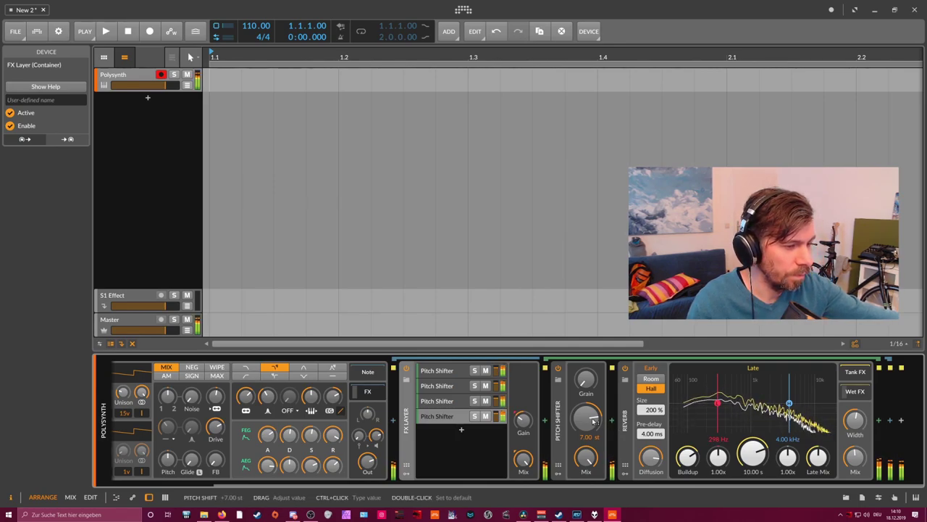
drag(593, 420, 593, 399)
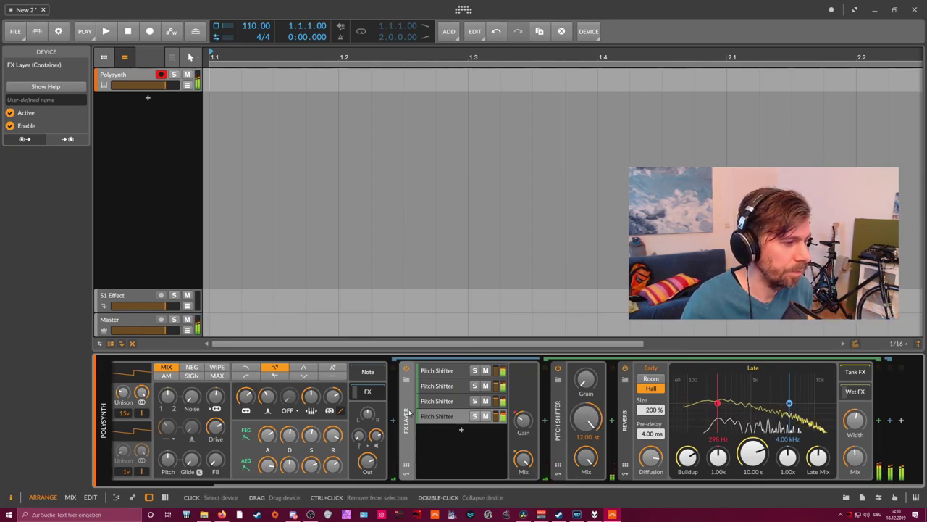
Replace the FX Layer with a Treemonster and lower its threshold to about -62.3 dB.
key(Delete)
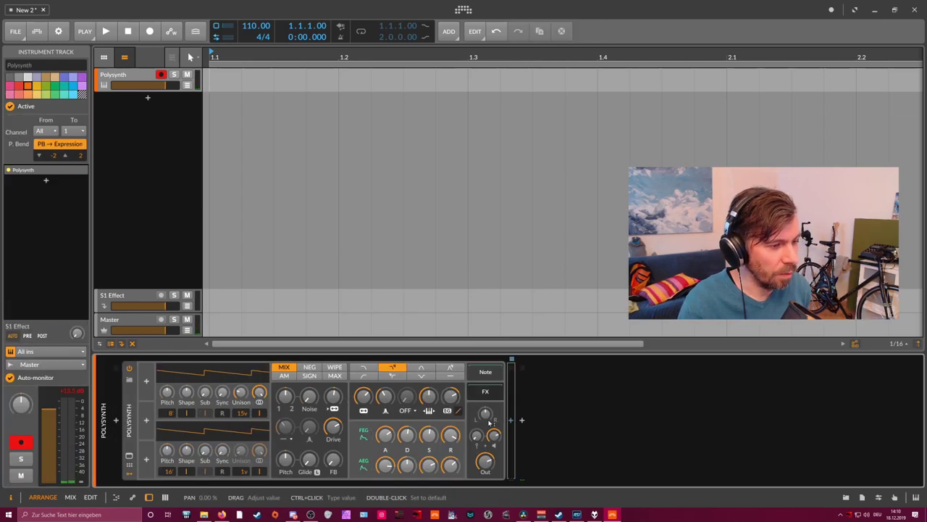
click(513, 424)
text(tre)
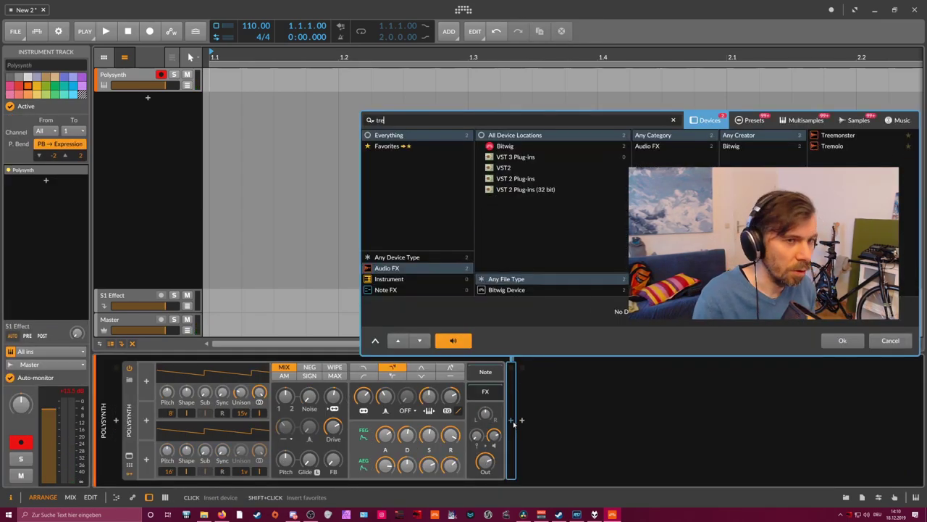
key(Return)
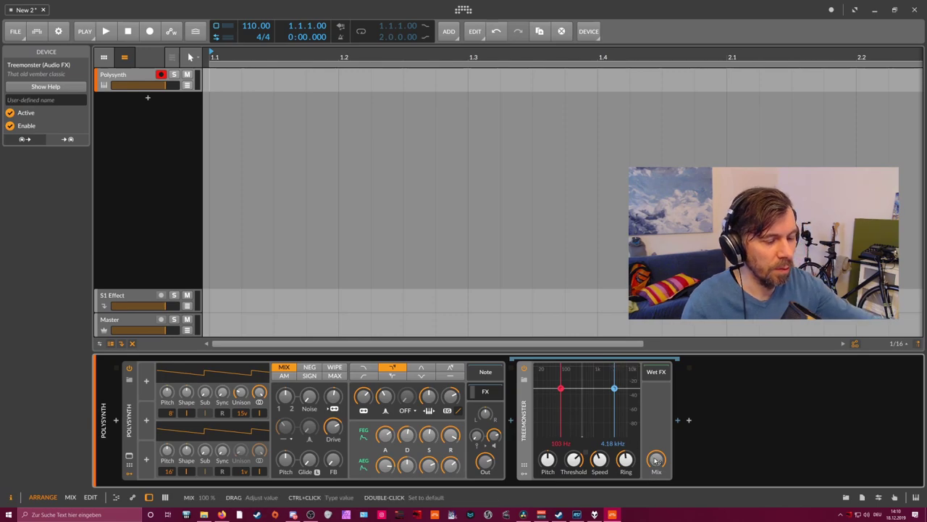
drag(573, 459, 573, 474)
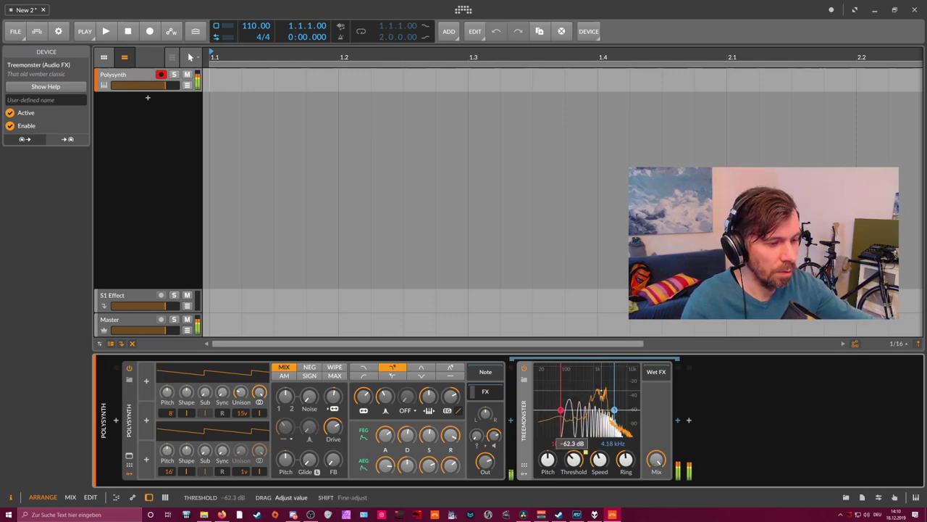
Tune the Treemonster with a 346 Hz high frequency, adjusted threshold, about 1.08 % quickness, about 50.7 % ring blend and a reduced mix.
double_click(573, 459)
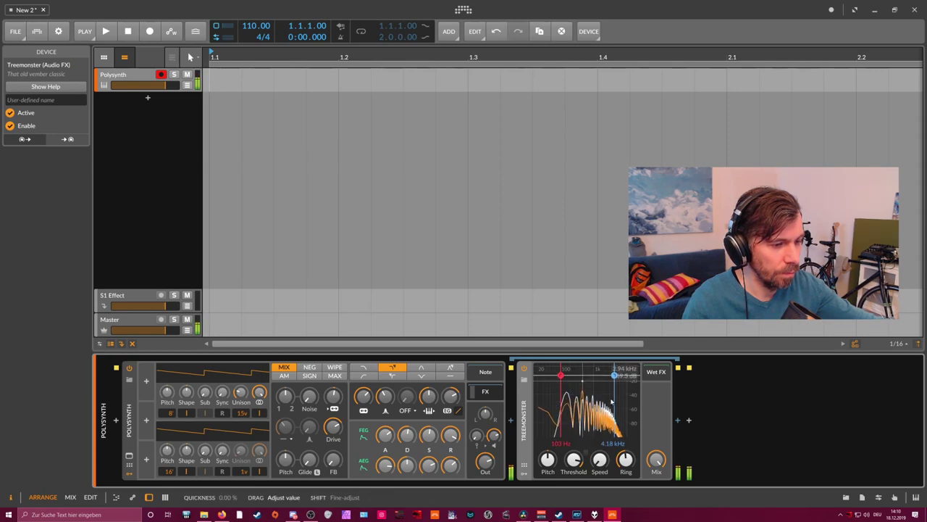
drag(577, 377, 578, 377)
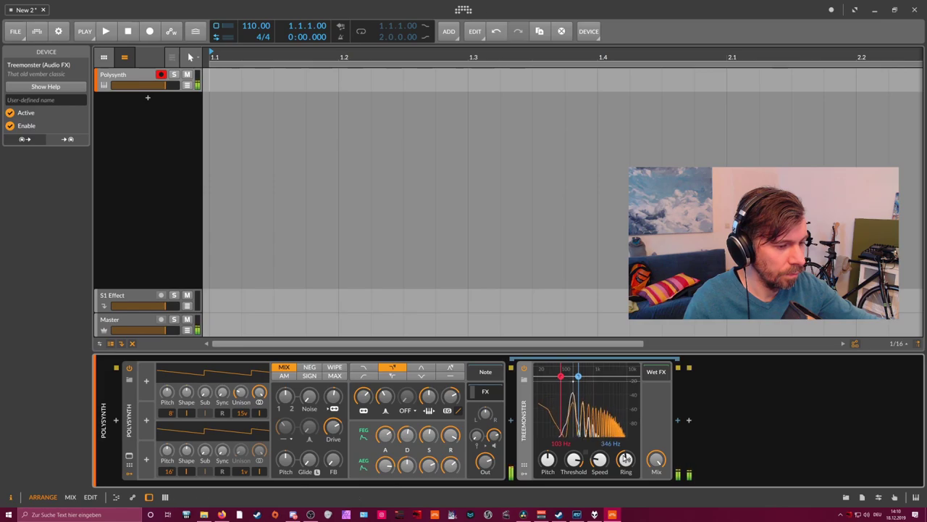
drag(626, 460, 605, 455)
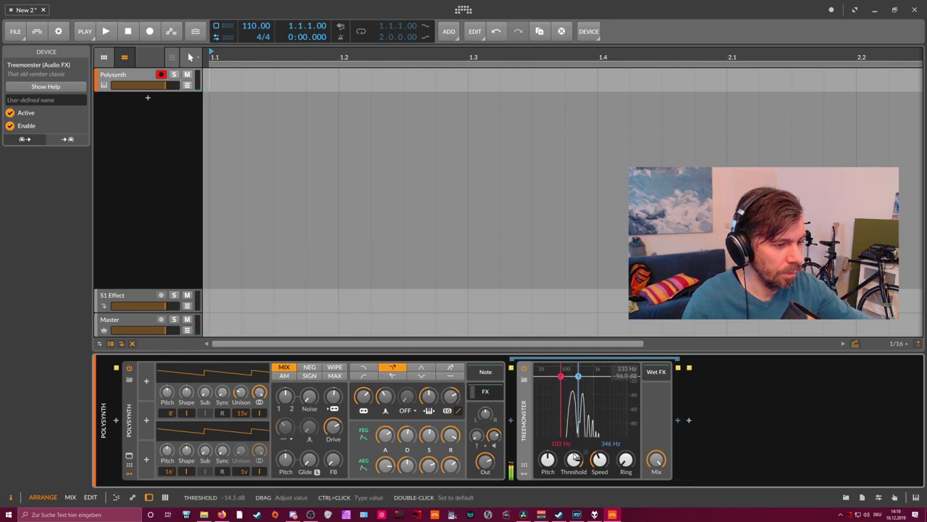
drag(586, 454, 585, 456)
drag(657, 459, 656, 458)
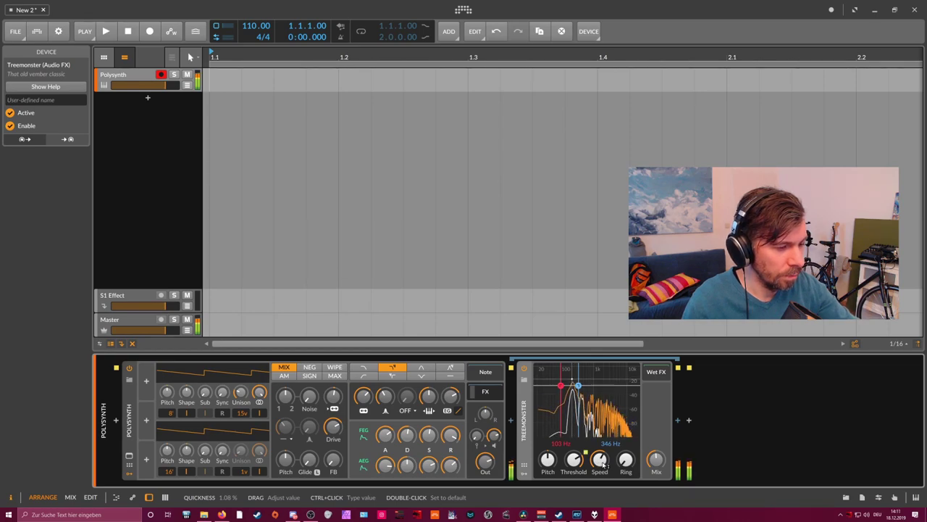
drag(626, 459, 626, 458)
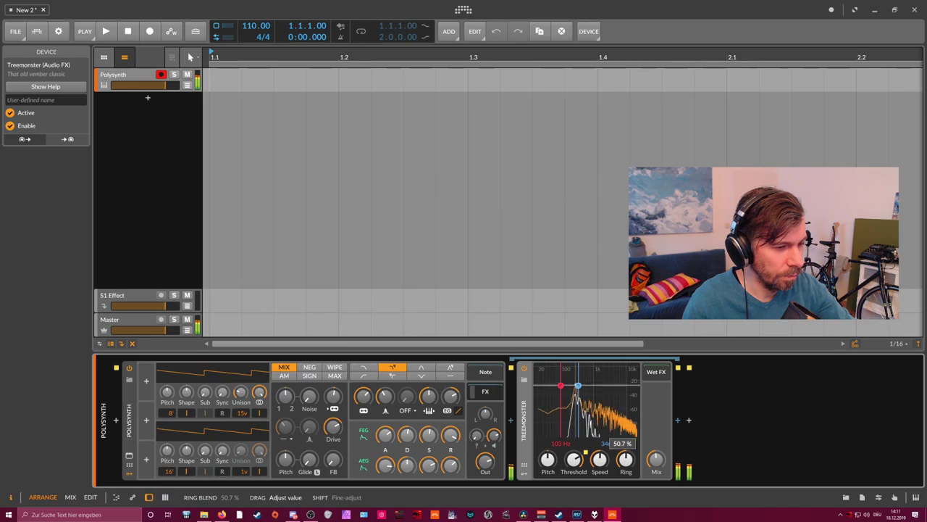
drag(626, 459, 656, 458)
Insert a Reverb into the Treemonster's Wet FX chain, then adjust the Reverb's mix and the Treemonster's speed.
click(656, 372)
click(676, 420)
text(reverb)
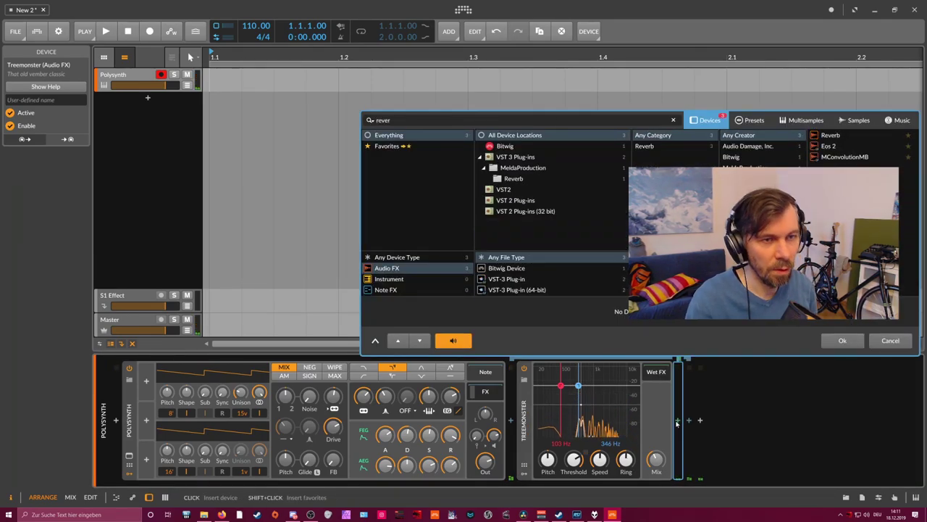
key(Return)
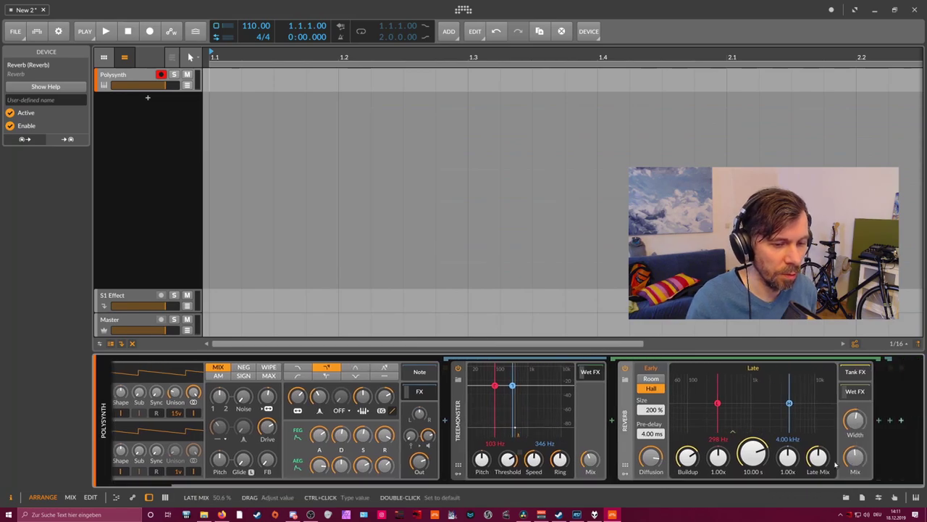
drag(855, 458, 854, 446)
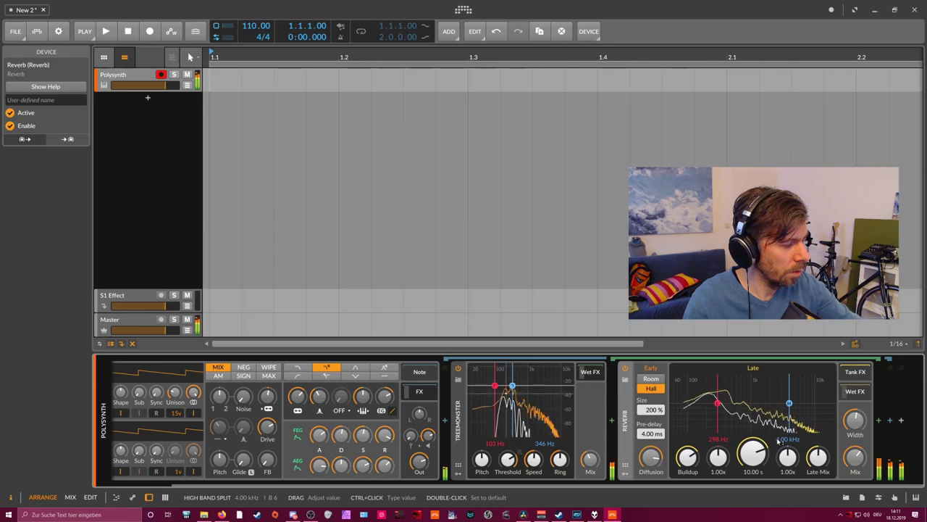
drag(533, 458, 533, 458)
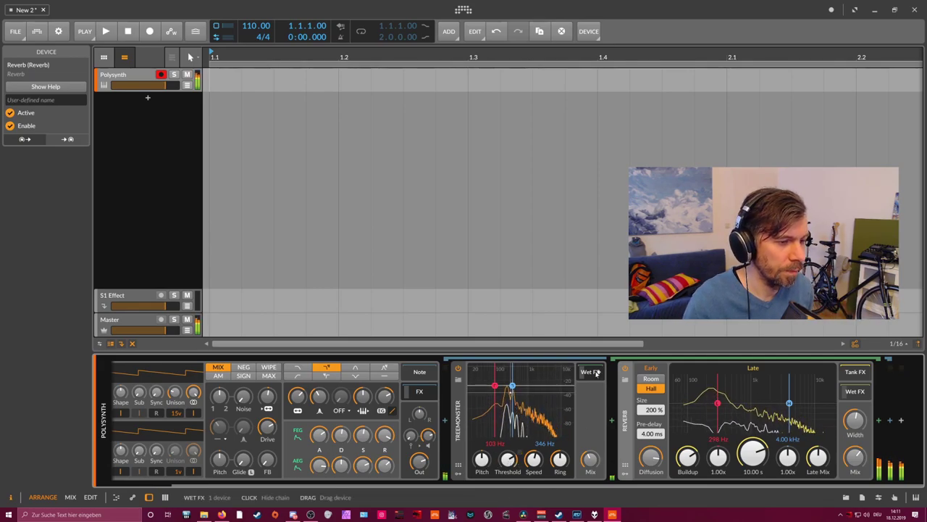
Replace the Treemonster's wet-chain Reverb with a separate Reverb running as a parallel layer beside the Treemonster in an FX Layer.
key(Delete)
click(677, 419)
text(rever)
key(Return)
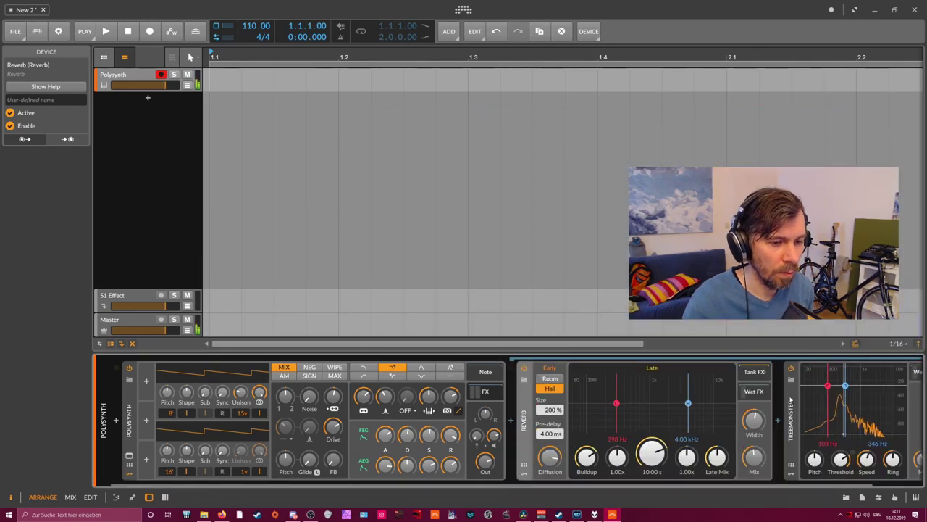
key(ctrl+g)
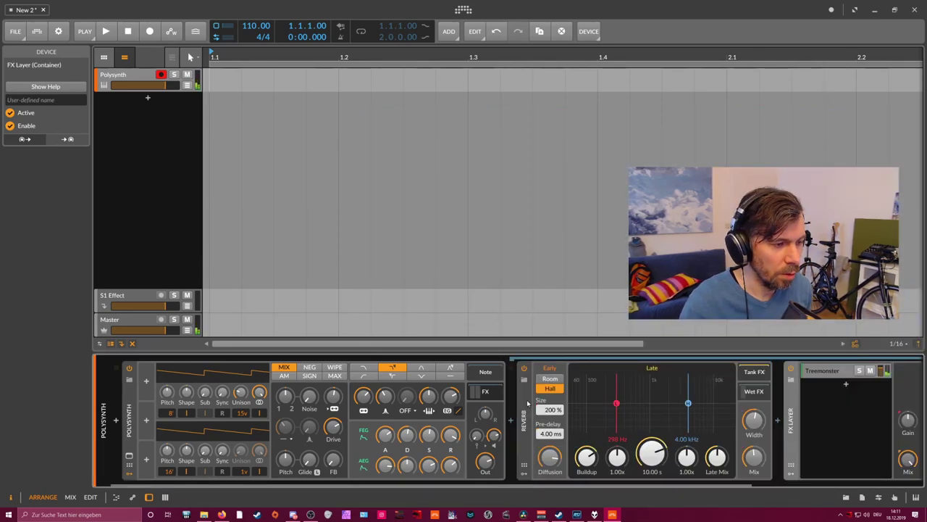
drag(526, 404, 569, 385)
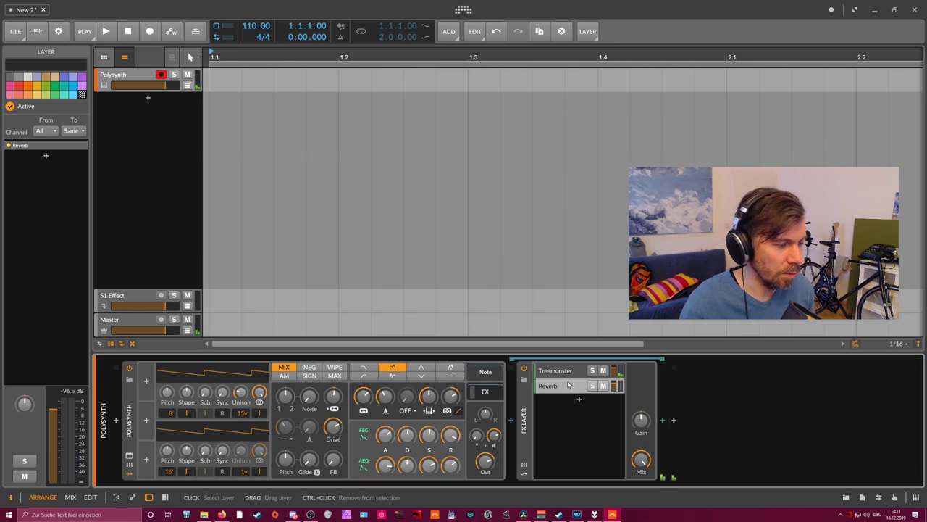
Set the Reverb layer's width to about 75.5 % and adjust the Polysynth's output level.
click(572, 385)
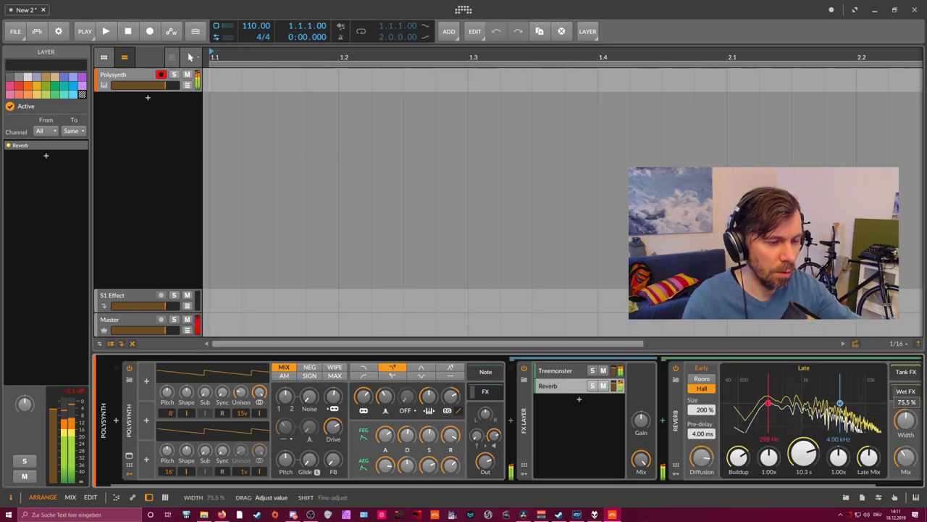
click(557, 370)
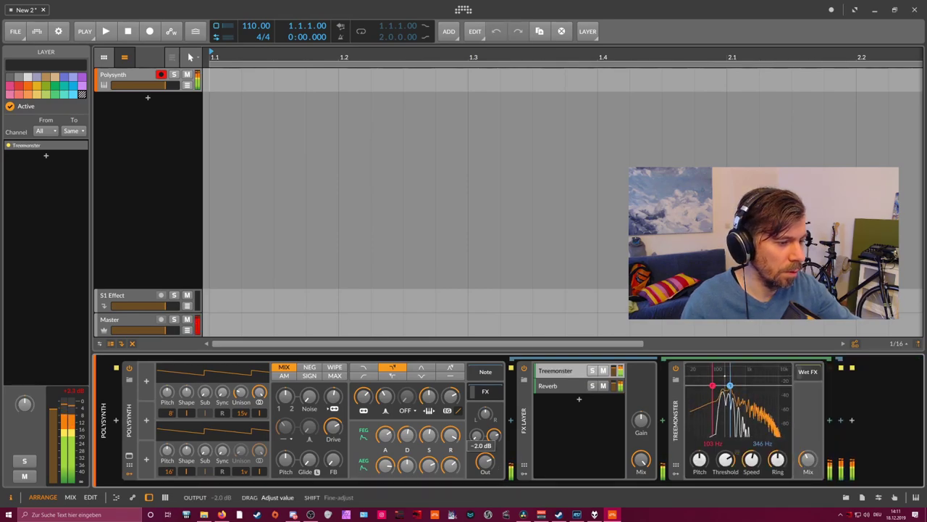
drag(485, 461, 485, 459)
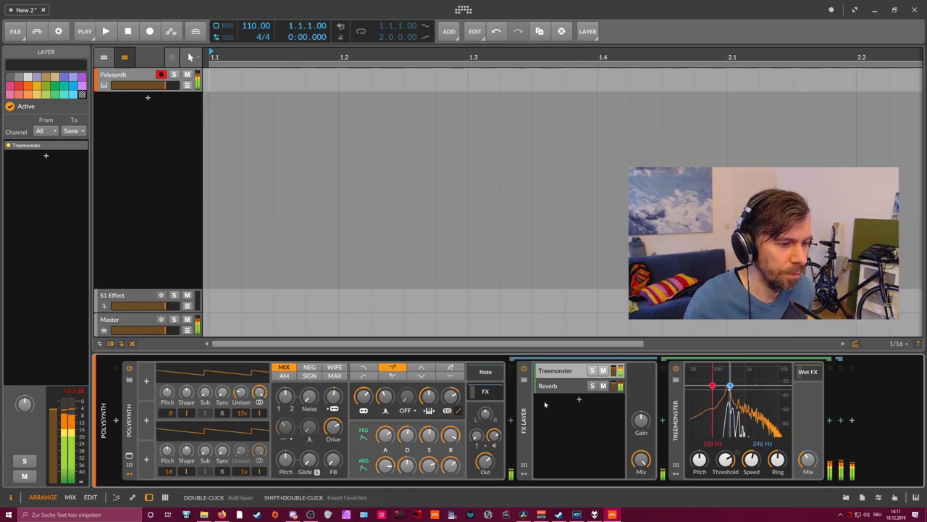
Replace the FX Layer after the Polysynth with a single Reverb.
click(524, 414)
key(Delete)
click(514, 419)
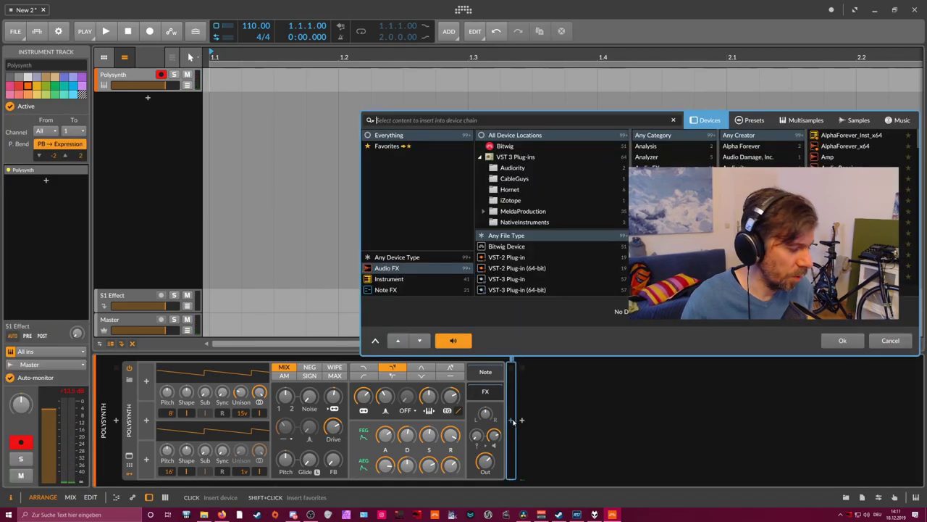
text(rever)
key(Down)
key(Return)
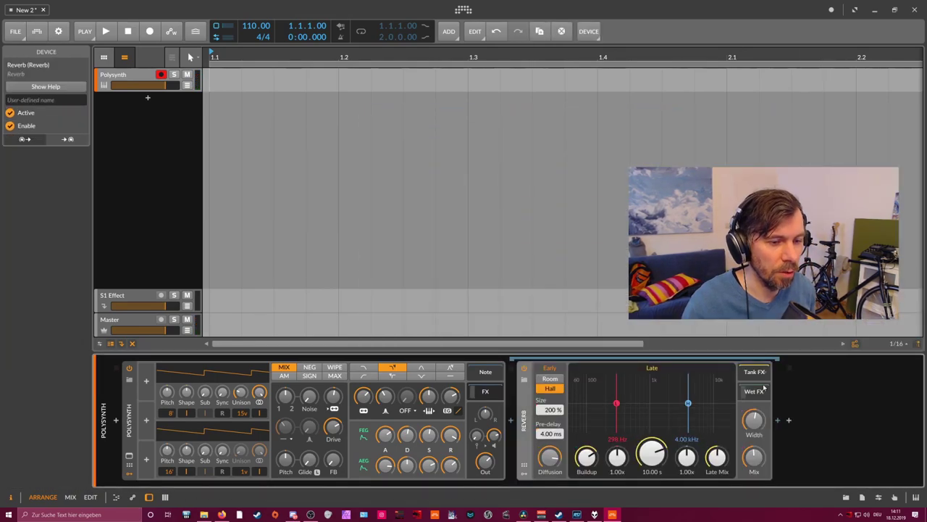
Insert a Treemonster after the EQ-2 in the Reverb's Wet FX chain.
click(759, 390)
click(881, 421)
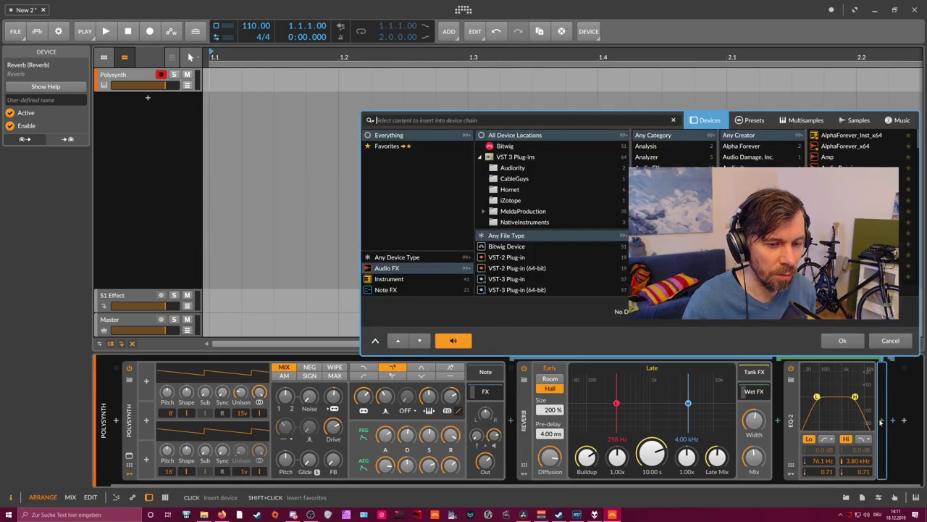
text(tree)
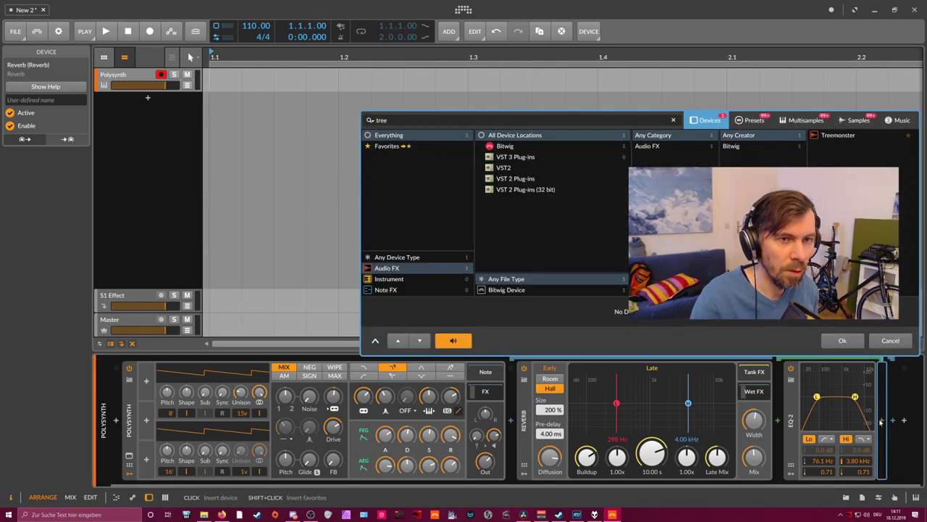
key(Return)
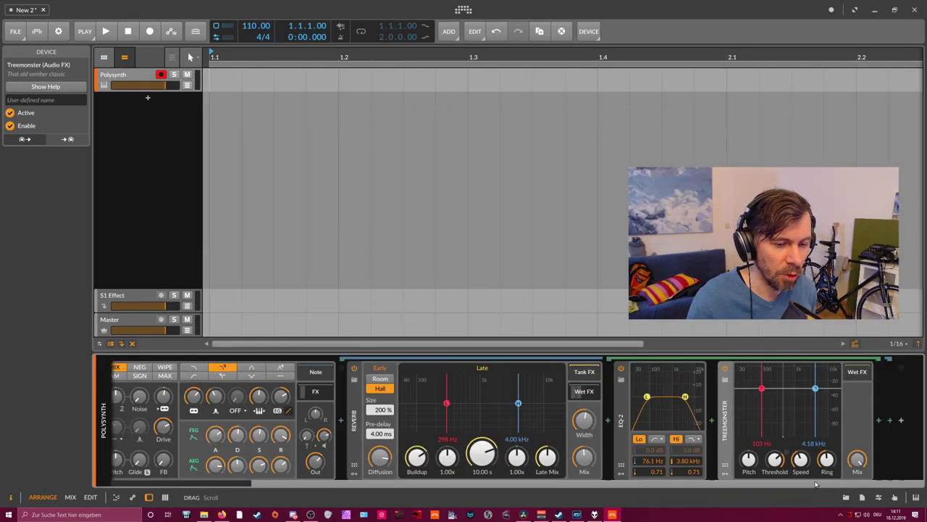
Lower the Treemonster's threshold and set its high frequency to about 202 Hz, ring blend to 28 % and mix to about 47.3 %.
drag(858, 460, 857, 464)
drag(816, 388, 805, 389)
mouse_move(788, 464)
mouse_down()
mouse_move(787, 475)
mouse_move(775, 459)
mouse_up()
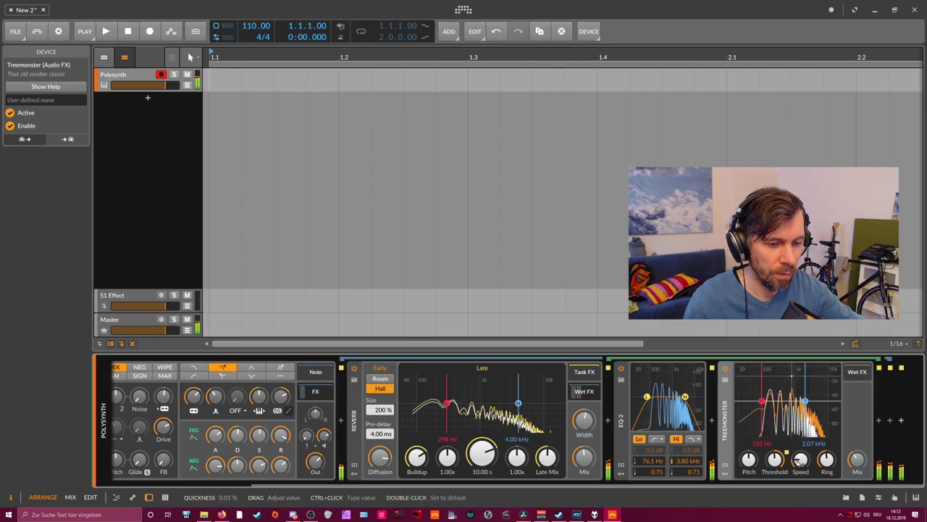
drag(805, 400, 786, 401)
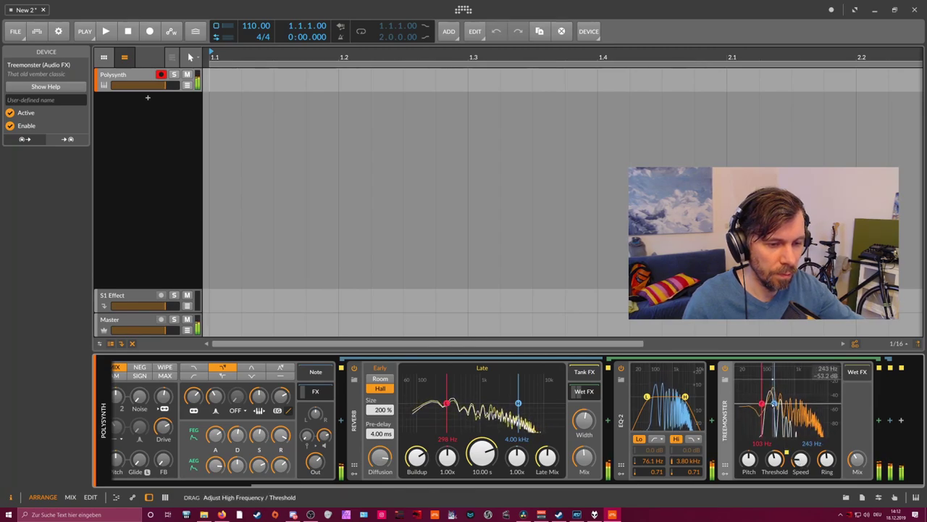
drag(827, 459, 826, 474)
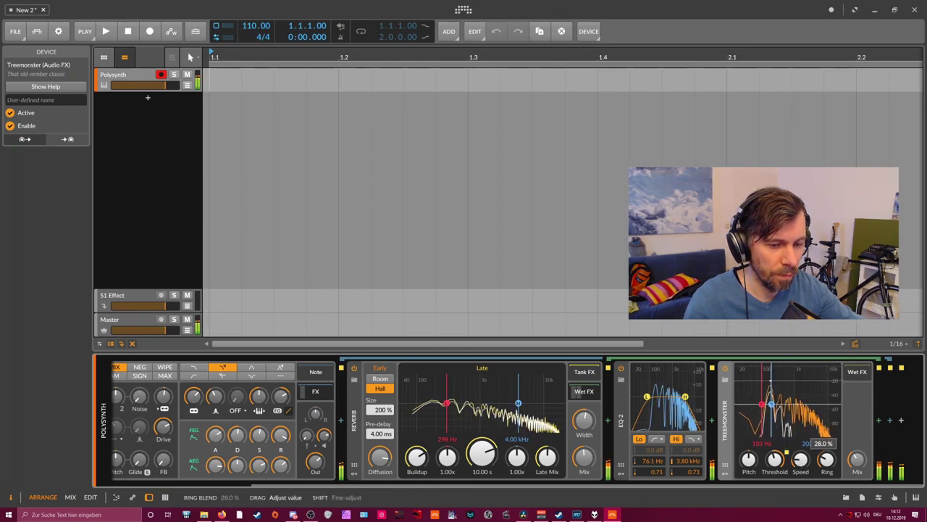
mouse_move(856, 458)
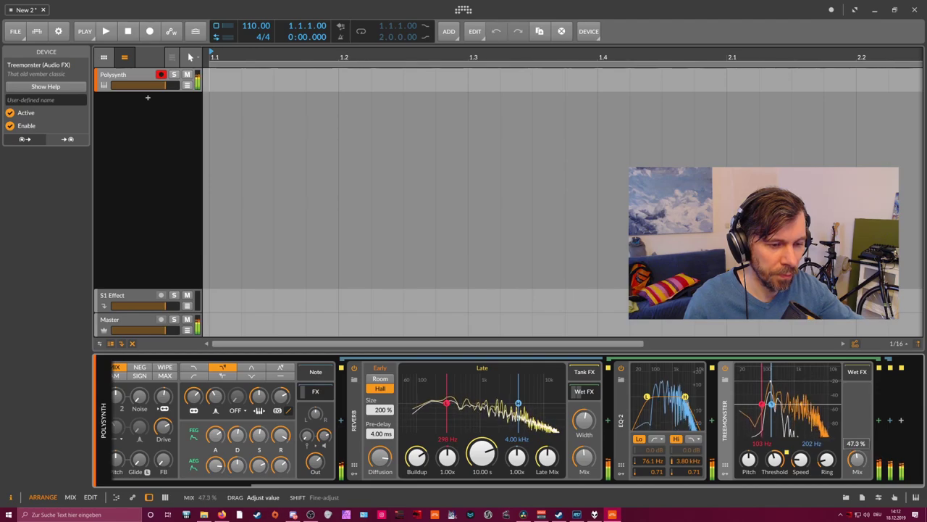
Insert a second Reverb into the Treemonster's Wet FX chain, reduce its late mix and shorten its decay to 6.81 s.
click(880, 420)
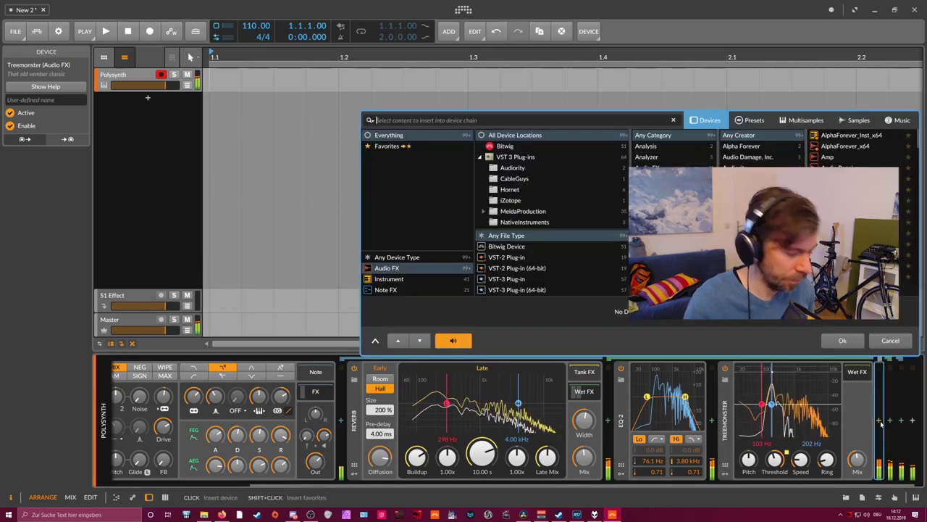
text(reverb)
key(Return)
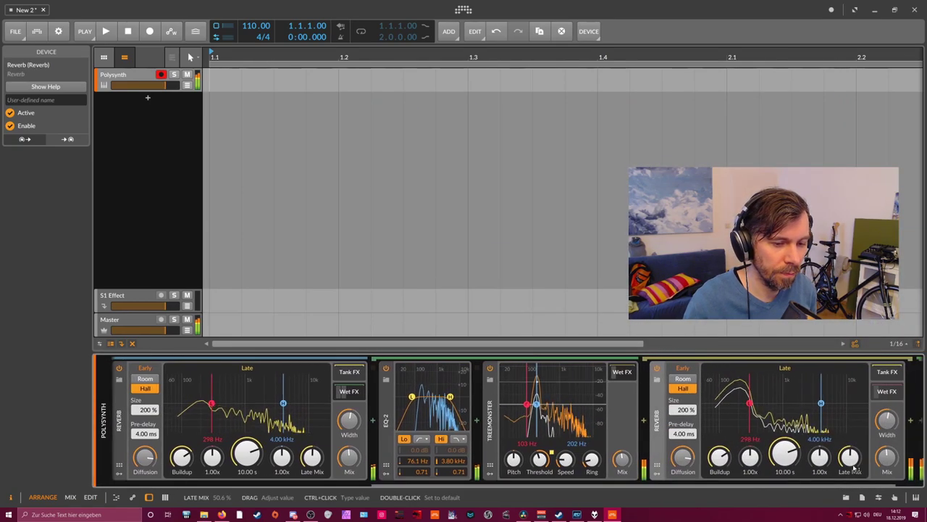
drag(853, 465, 854, 479)
drag(787, 455, 786, 468)
Raise the Treemonster's threshold, set its pitch to +12.00 st and lower its mix to about 23 %.
drag(540, 460, 540, 457)
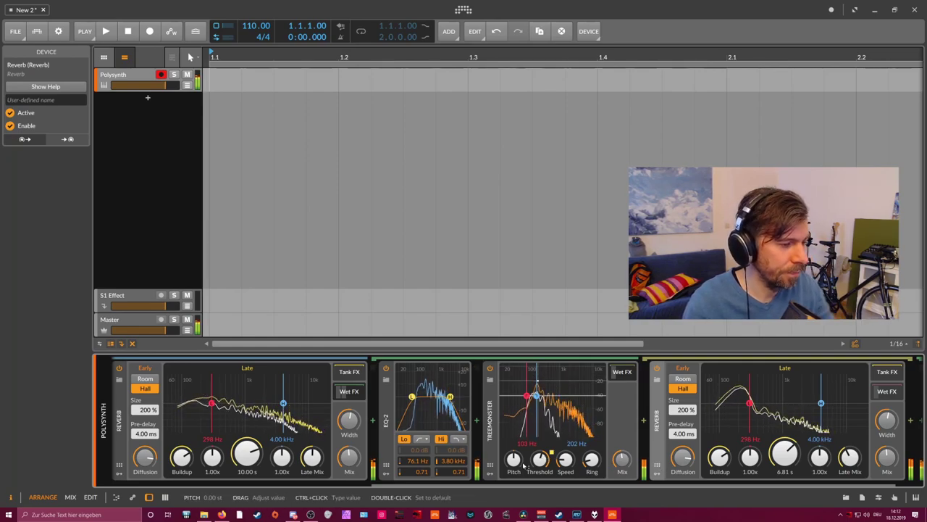
drag(516, 462, 523, 464)
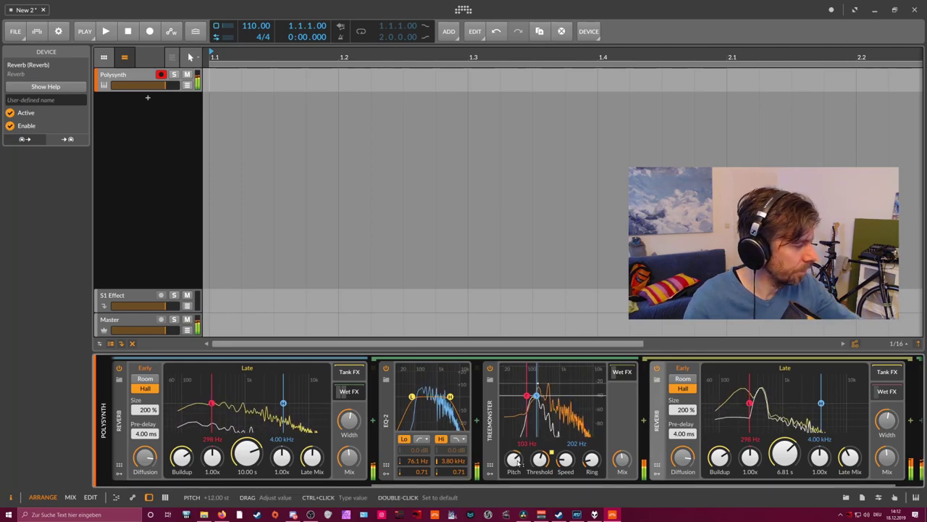
drag(622, 460, 622, 480)
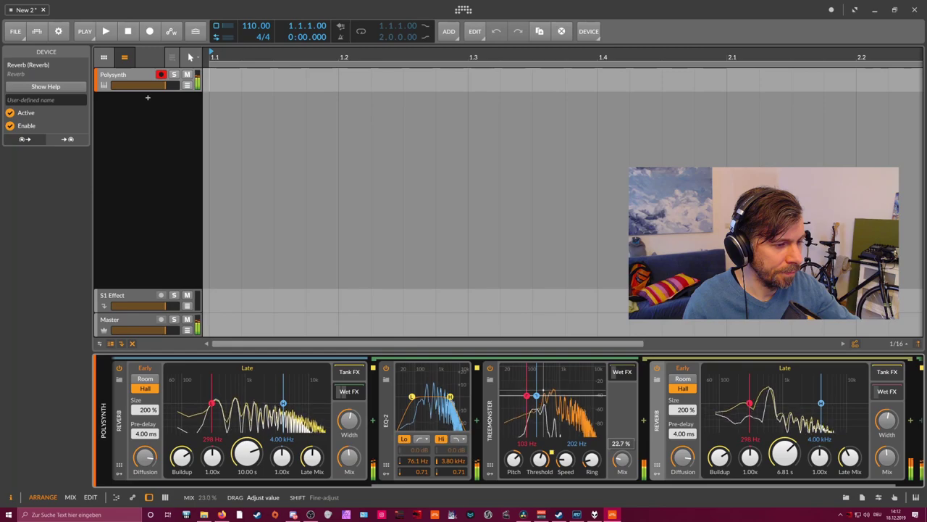
click(570, 462)
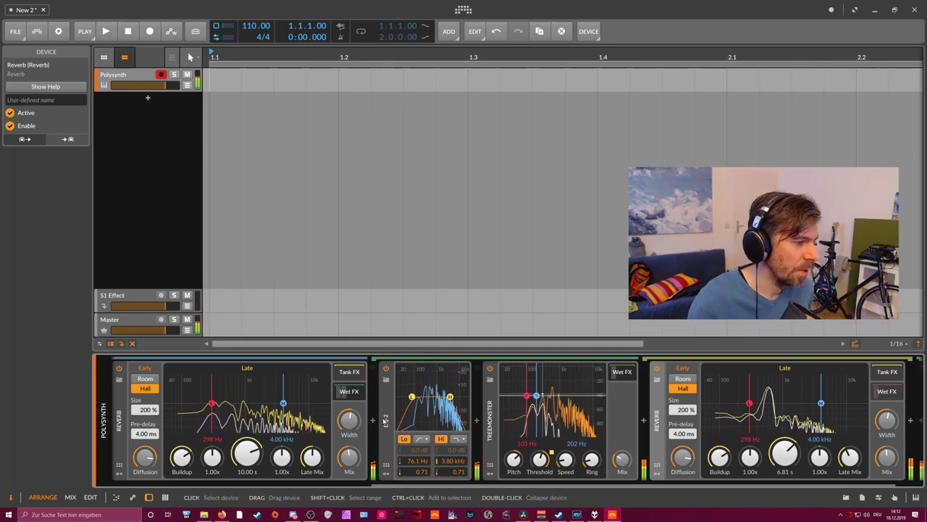
Delete the first Reverb with its nested effects and insert a Pitch Shifter after the Polysynth.
click(387, 420)
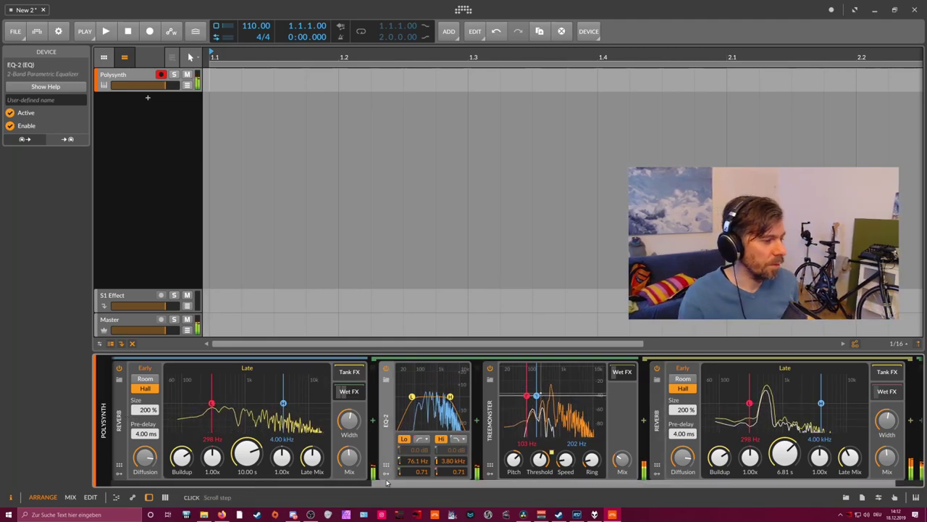
scroll(265, 428, left, 3)
click(266, 427)
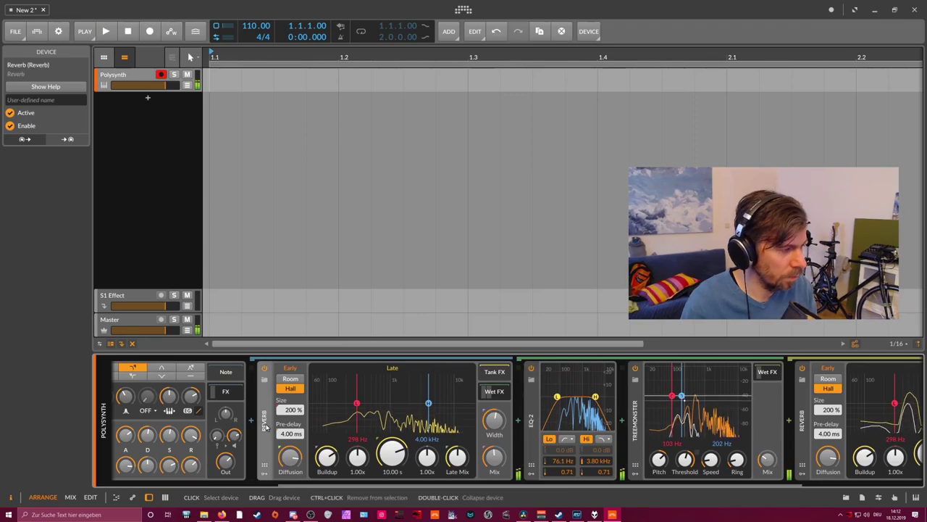
key(Delete)
click(512, 421)
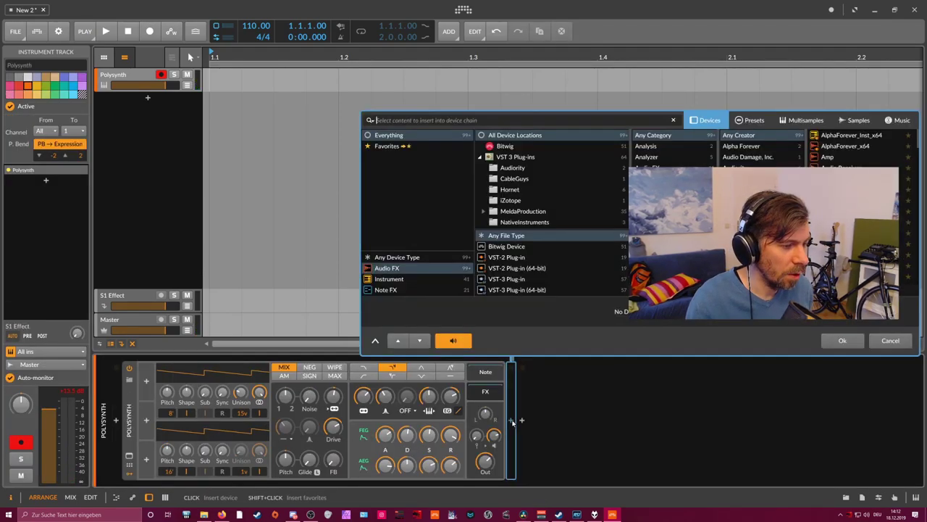
text(pitch)
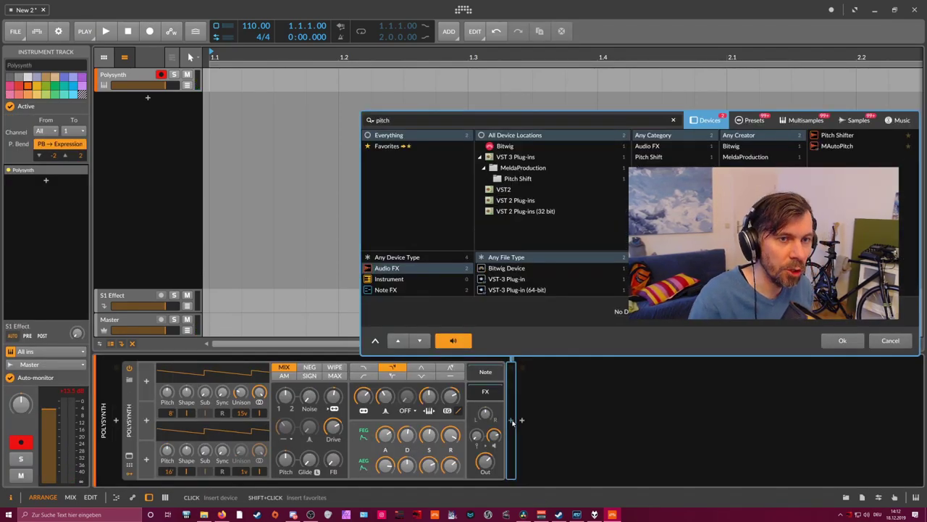
key(Return)
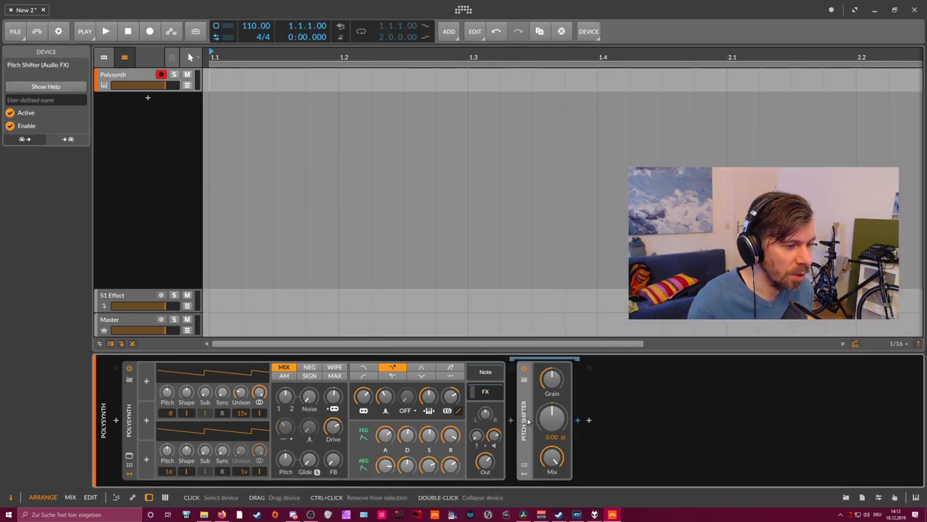
Insert a Chain after the Polysynth, holding the Pitch Shifter, and set the Pitch Shifter's pitch to 1.00 st.
click(513, 422)
text(chain)
key(Return)
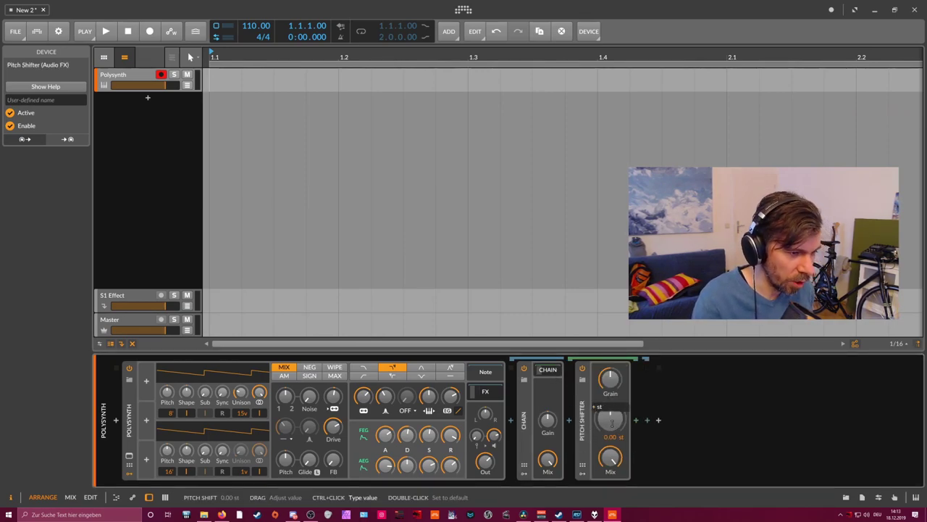
drag(611, 419, 617, 414)
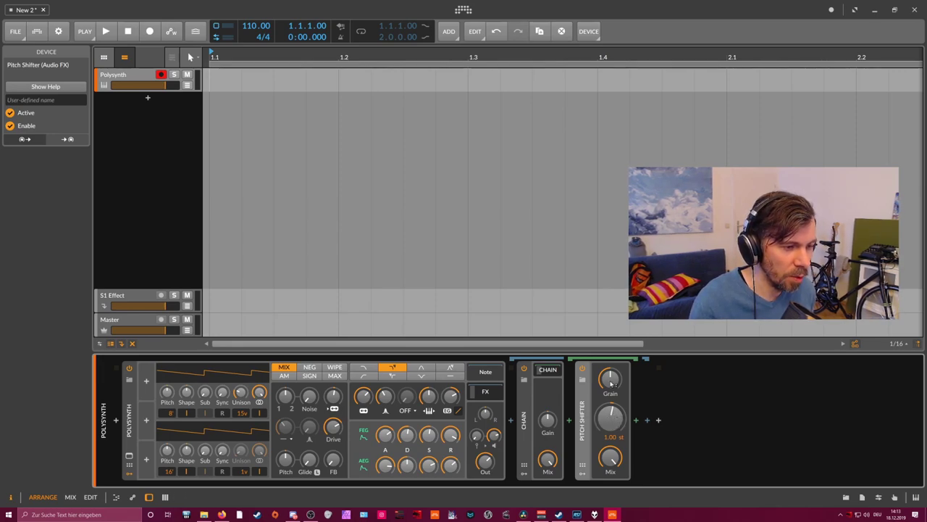
Add a Macro modulator to the Chain and map it to the Pitch Shifter's Grain with a modulation amount of 2.000.
click(524, 379)
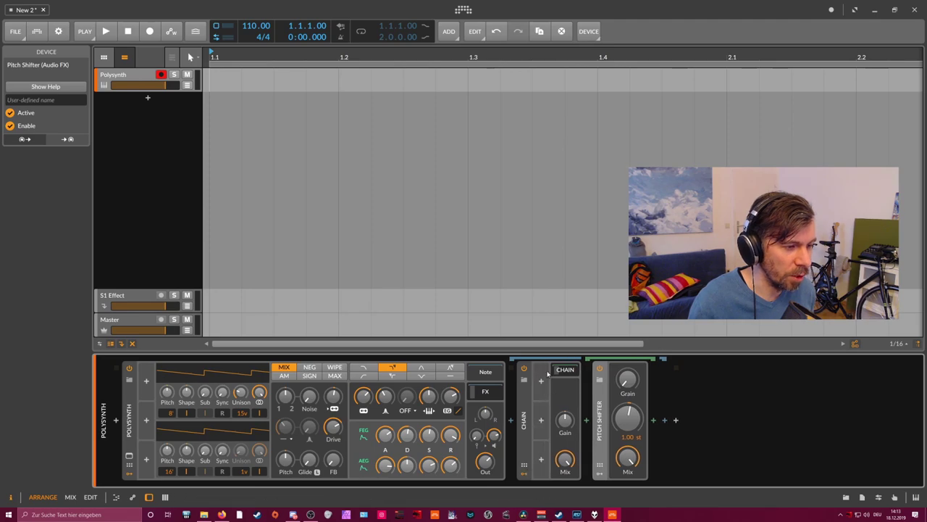
click(542, 381)
text(macro)
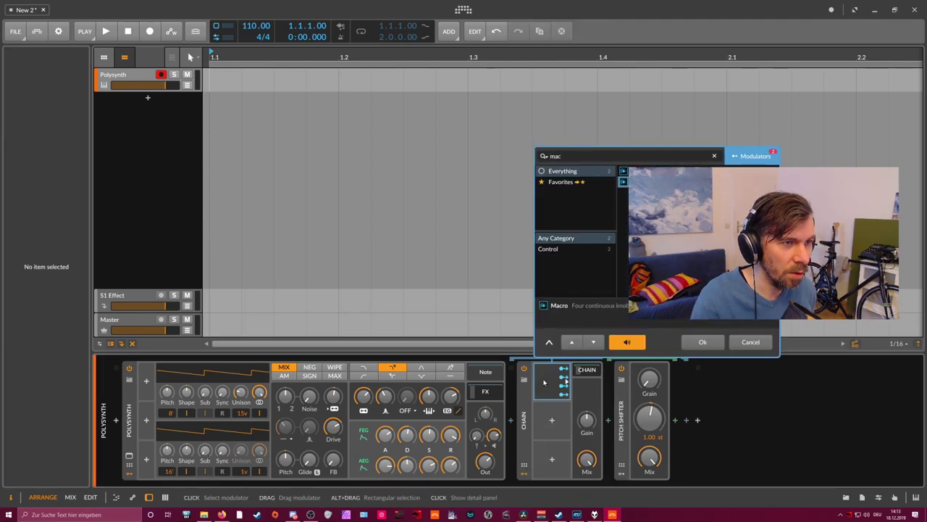
key(Return)
drag(650, 380, 650, 297)
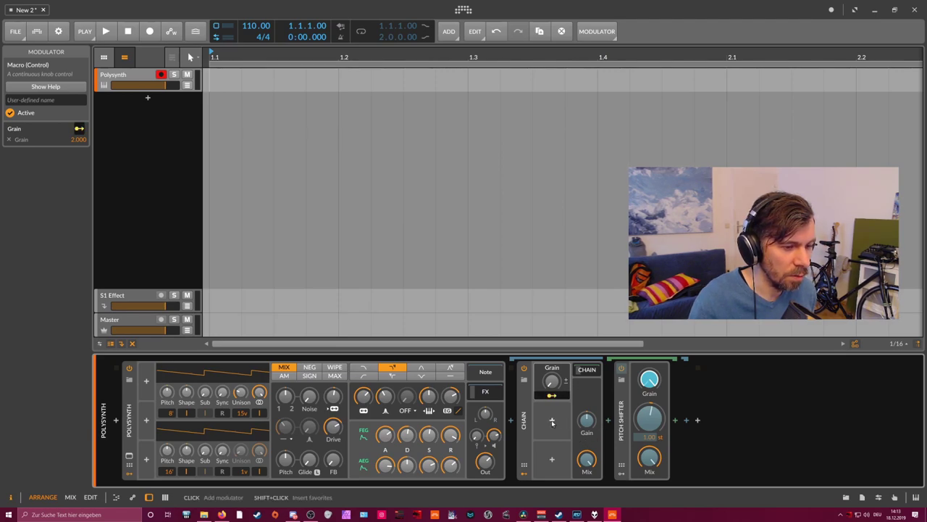
Add a second single-knob Macro to the Chain and map it to the Pitch Shifter's Mix with an amount of 1.000.
click(552, 420)
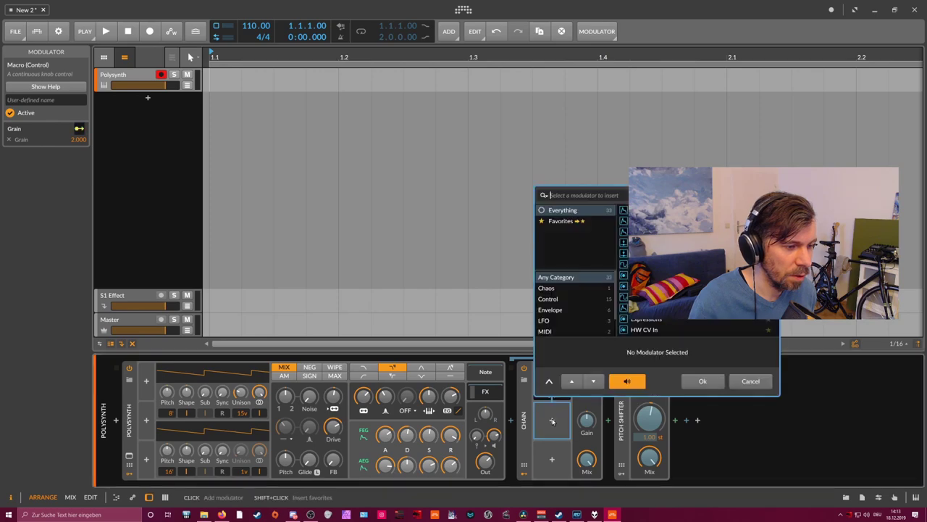
text(mac)
key(Down)
key(Return)
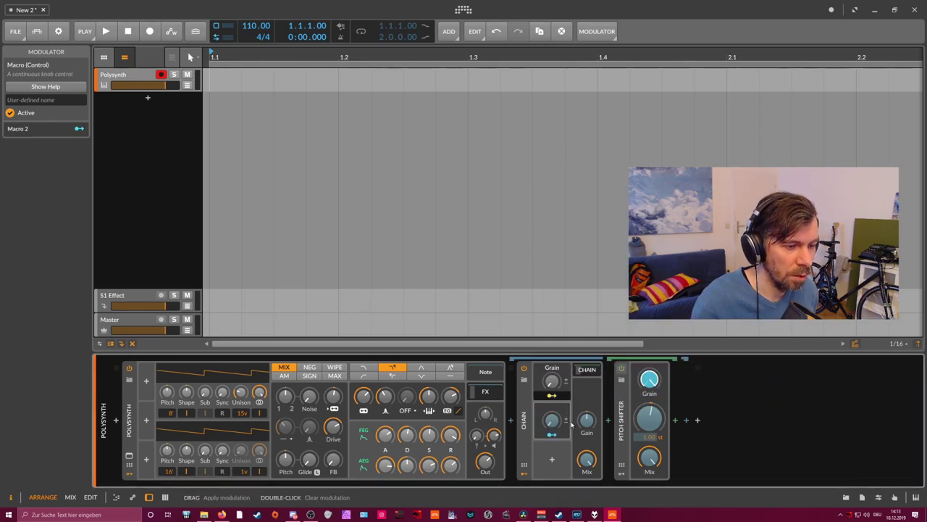
click(553, 435)
click(552, 434)
drag(649, 458, 649, 438)
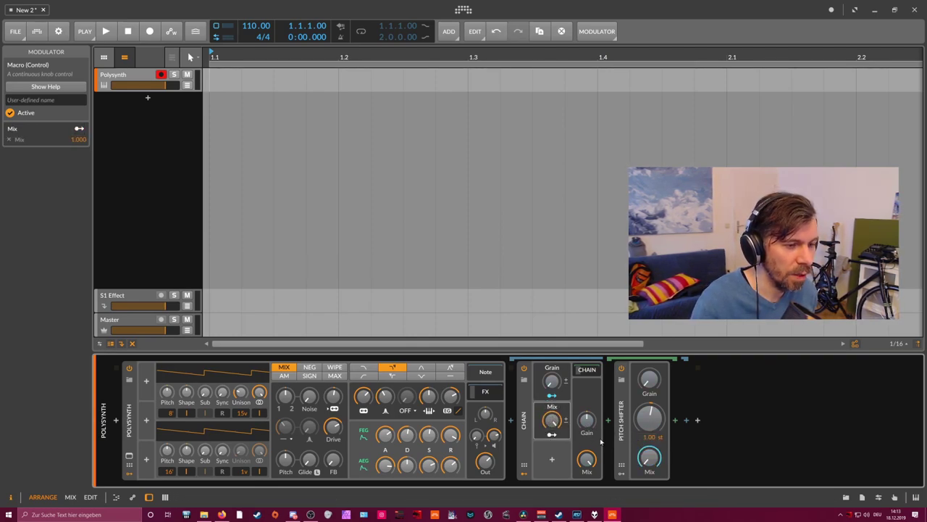
Duplicate the Pitch Shifter inside the Chain and set the copy's pitch to -1.00 st.
click(648, 447)
key(ctrl+d)
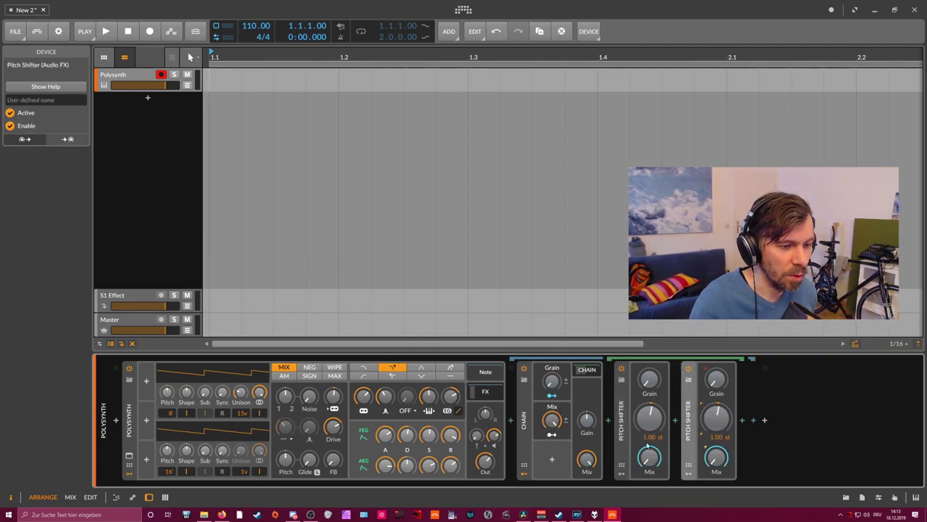
ctrl+click(721, 422)
text(-1)
key(Return)
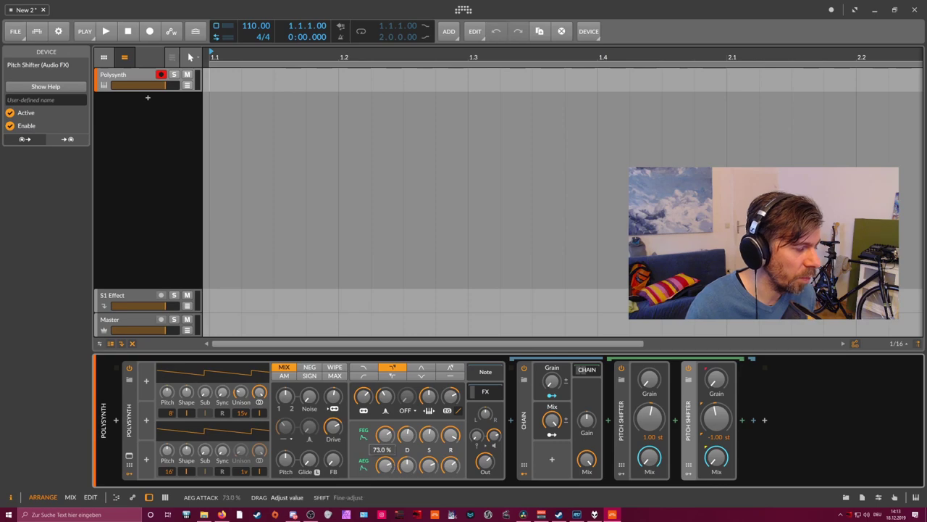
Lower the Polysynth's amp envelope attack and adjust its sustain, and sweep the Grain macro up and back to 0 %.
drag(385, 465, 385, 514)
drag(426, 460, 426, 443)
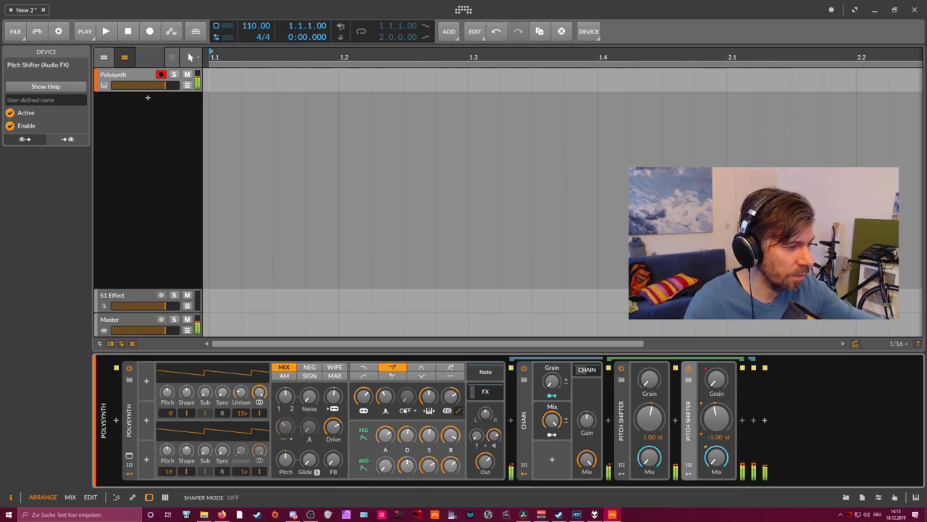
drag(552, 381, 552, 337)
drag(552, 381, 552, 439)
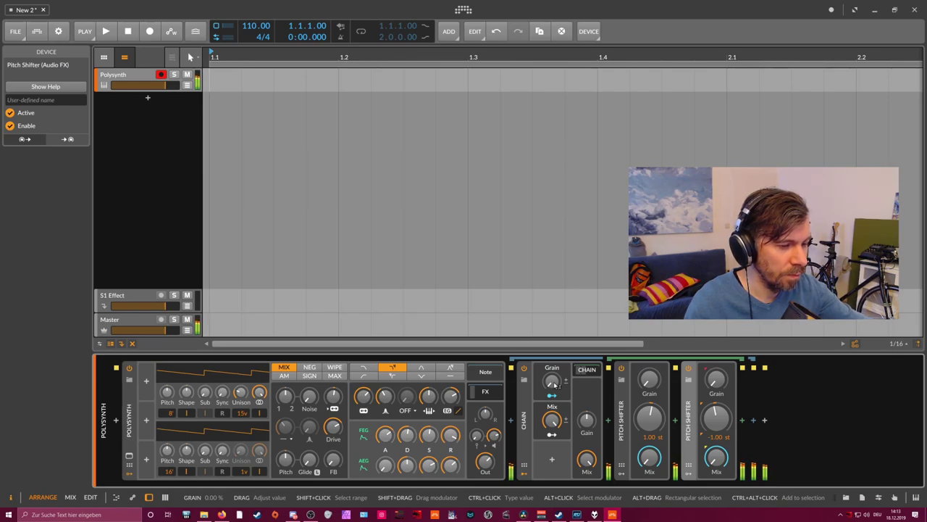
Duplicate the pair of 1.00 st and -1.00 st Pitch Shifters eight times inside the Chain and set the Chain's gain to -24.0 dB.
ctrl+click(621, 419)
key(ctrl+d)
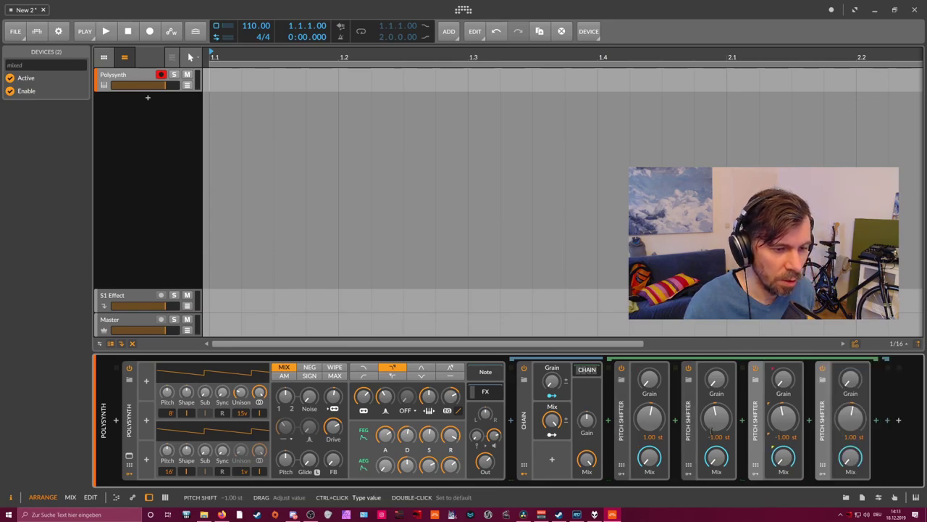
key(ctrl+d)
key(ctrl+d)
drag(667, 483, 833, 487)
key(ctrl+d)
key(ctrl+d)
key(ctrl+d)
key(ctrl+d)
key(ctrl+d)
click(717, 487)
drag(704, 486, 405, 469)
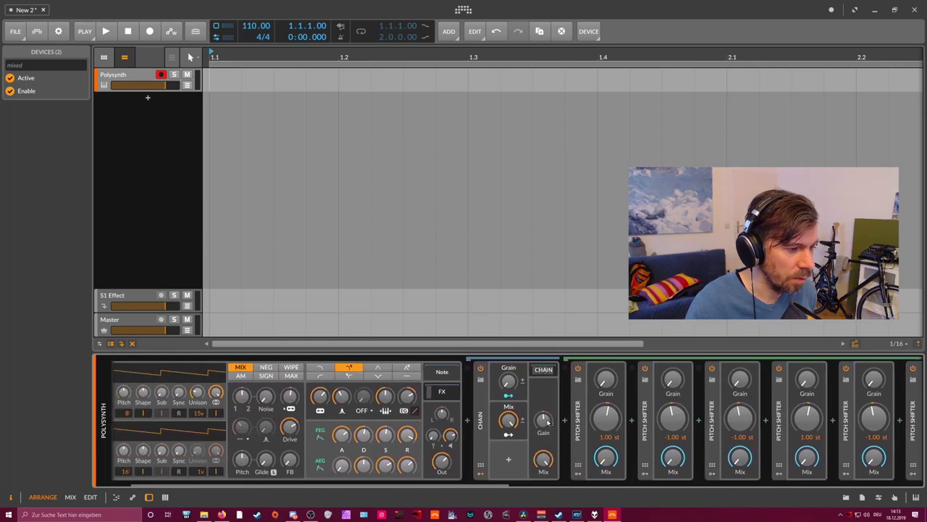
mouse_move(548, 421)
mouse_down()
mouse_move(548, 443)
mouse_move(548, 434)
mouse_up()
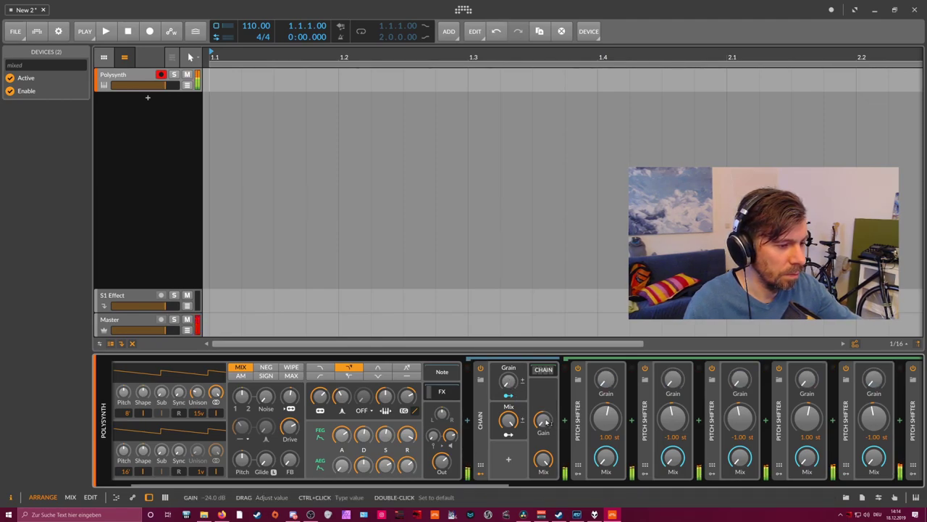
Try a Tool with reduced amplitude after the last Pitch Shifter in the Chain, and delete it.
drag(545, 464, 914, 481)
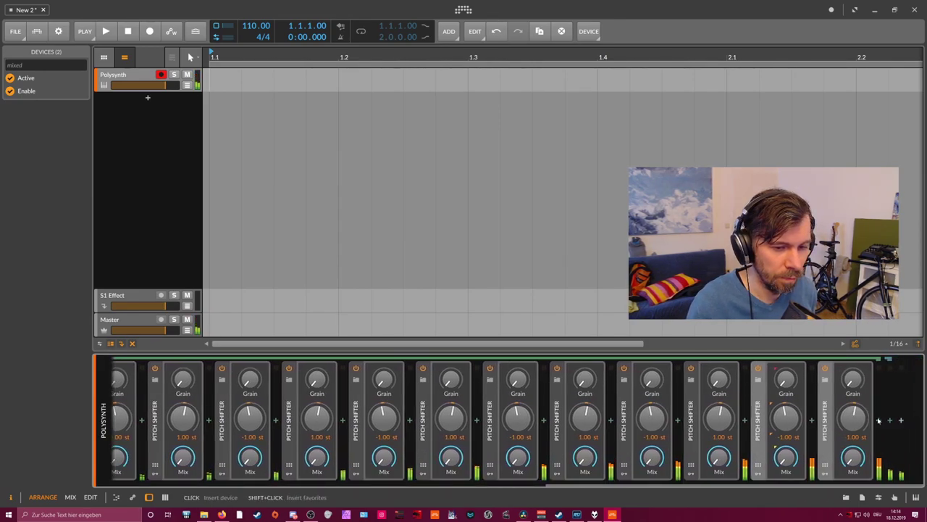
click(879, 421)
text(tool)
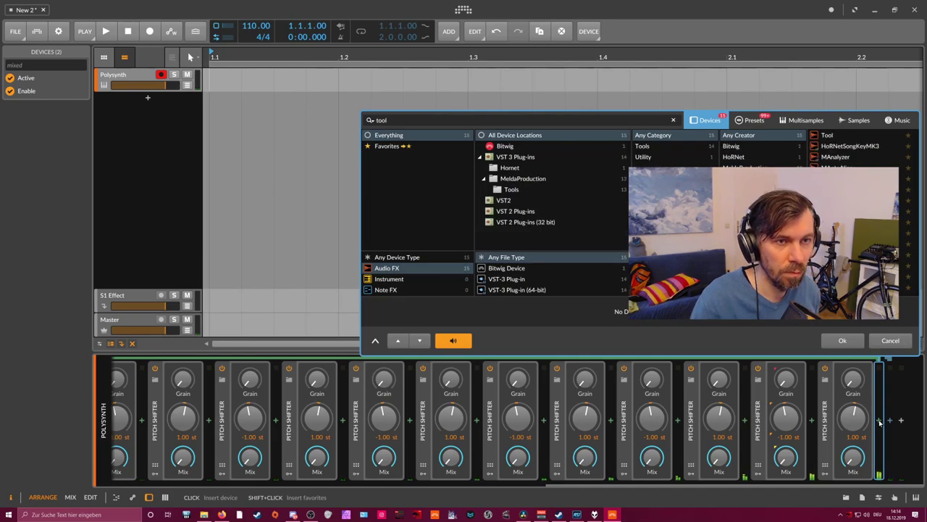
key(Return)
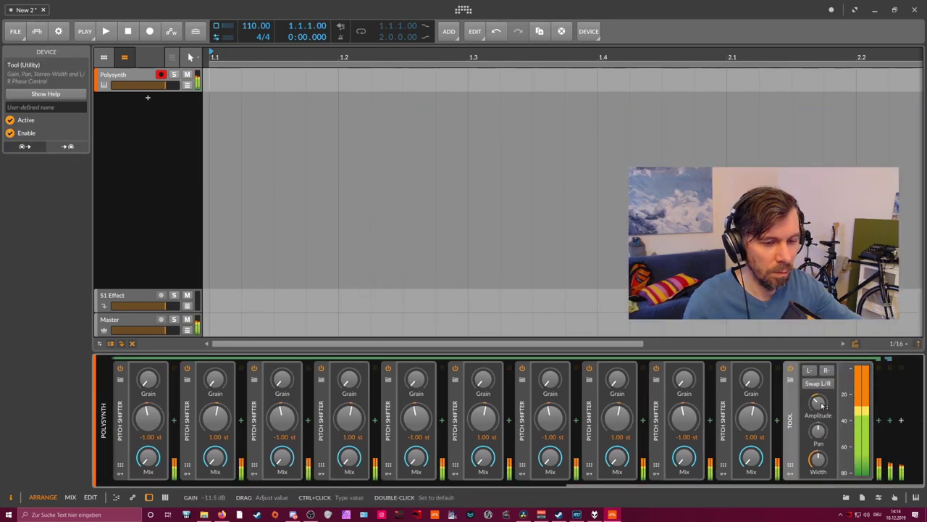
drag(821, 404, 820, 420)
double_click(820, 402)
key(Delete)
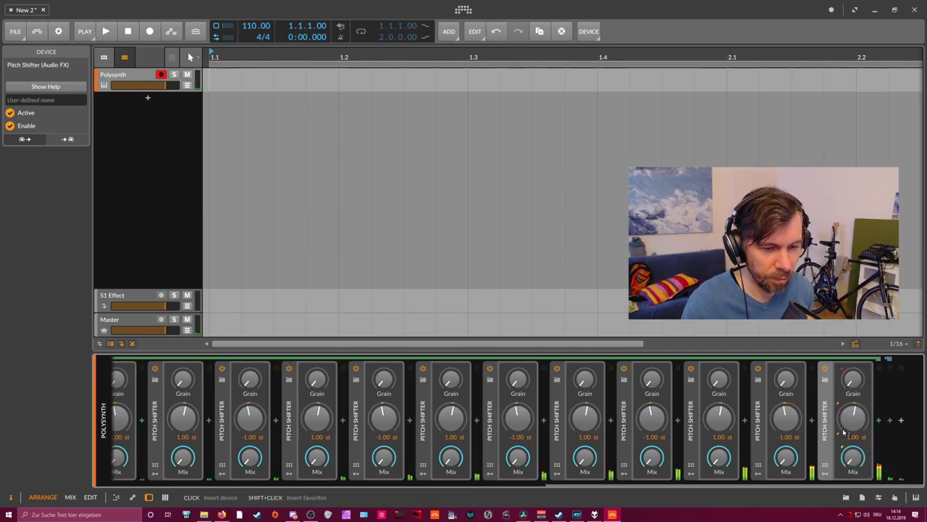
Insert a Peak Limiter after the last Pitch Shifter in the Chain and lower its ceiling.
click(879, 422)
text(peak)
key(Return)
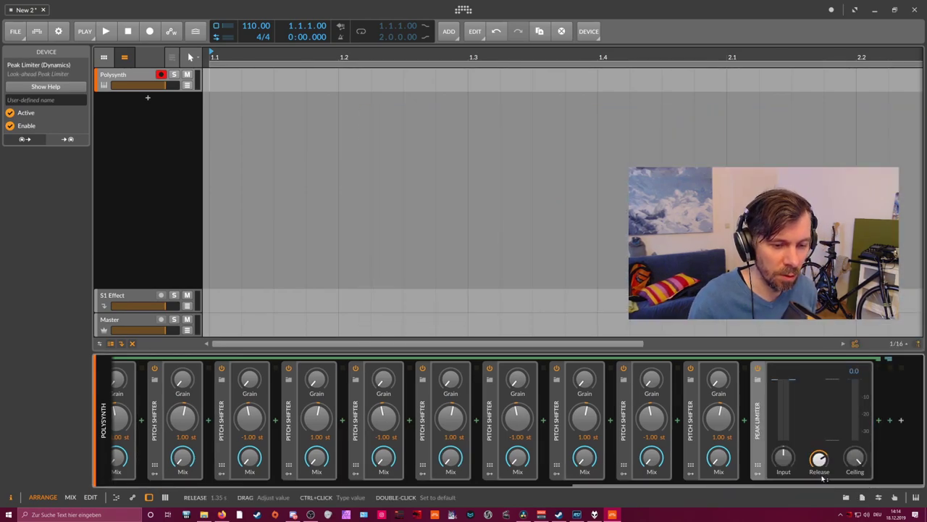
drag(855, 458, 854, 462)
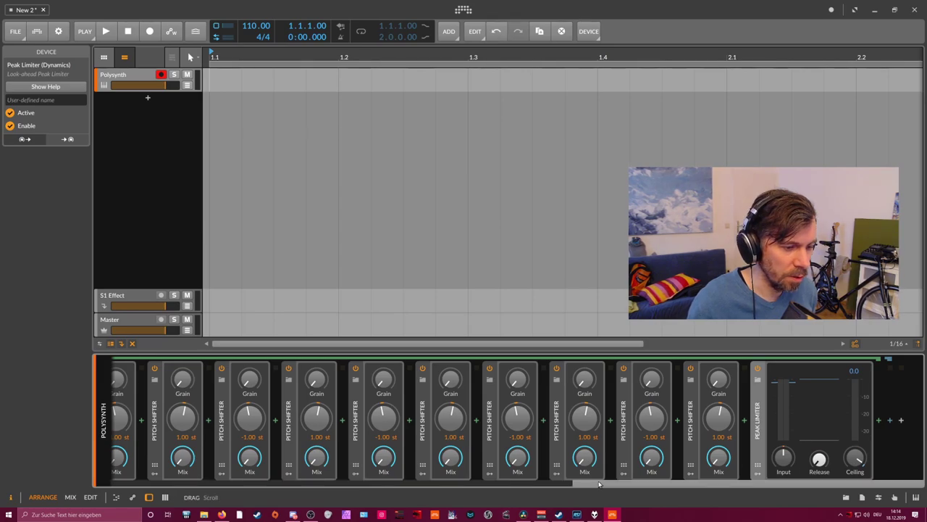
Set the Mix macro to 100 %, try the Grain macro at about 24.7 % and back at minimum, and adjust the Chain's mix.
scroll(163, 459, left, 10)
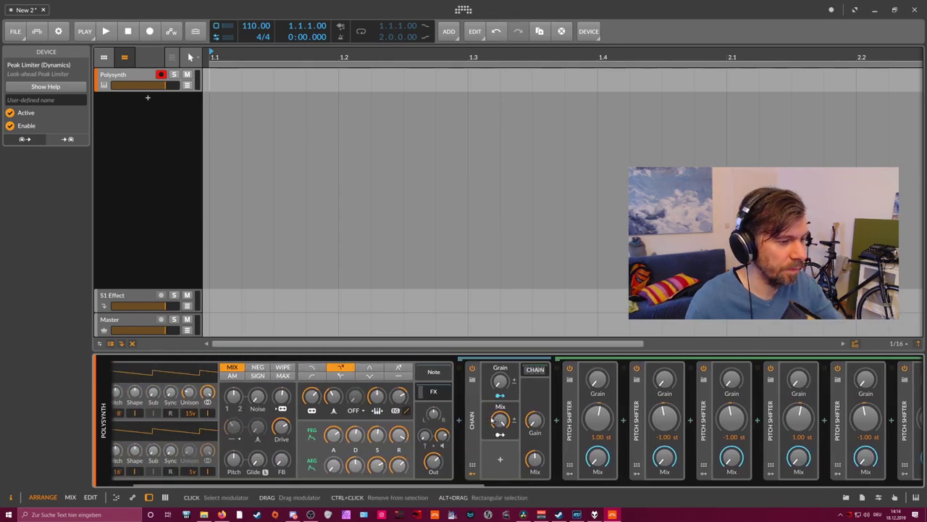
mouse_move(500, 420)
drag(500, 420, 500, 384)
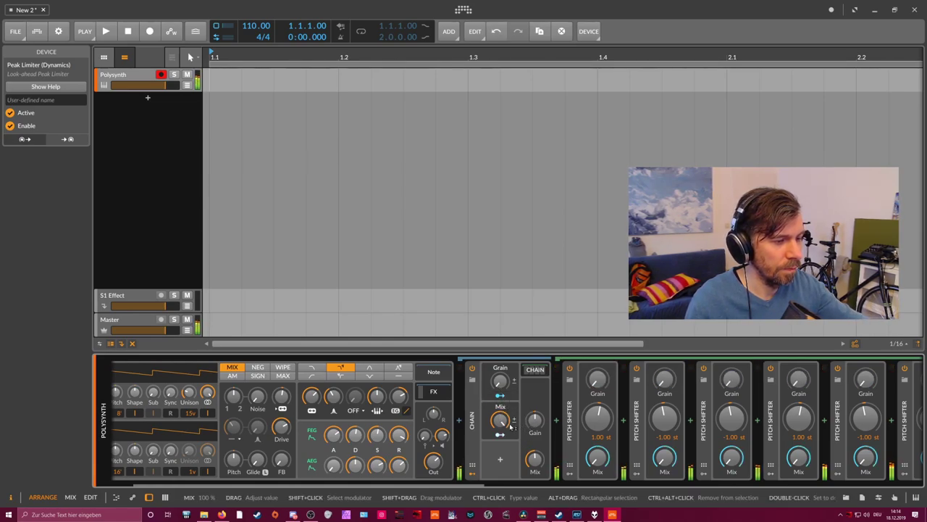
drag(500, 382, 500, 380)
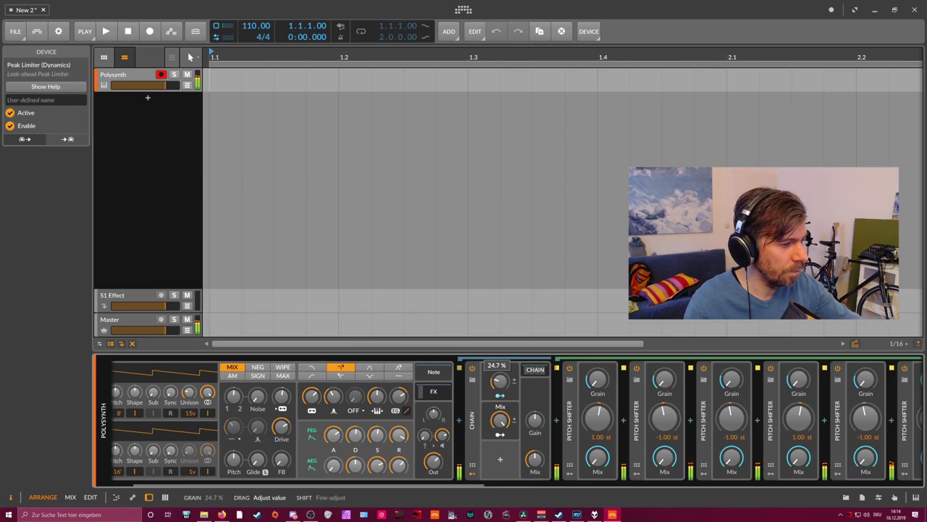
drag(500, 380, 500, 391)
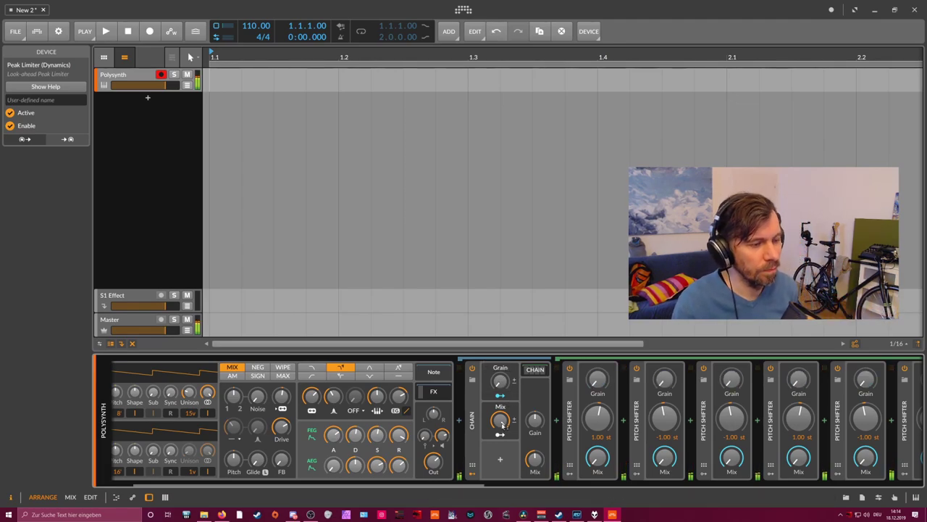
drag(533, 455, 530, 443)
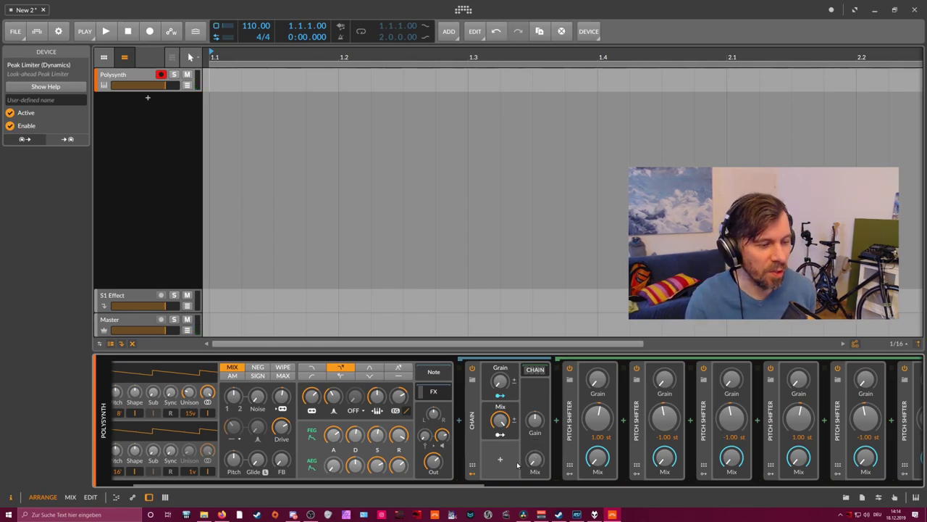
Delete the Chain with all its Pitch Shifters and insert a Blur after the Polysynth.
drag(464, 484, 902, 484)
scroll(515, 446, up, 10)
click(512, 431)
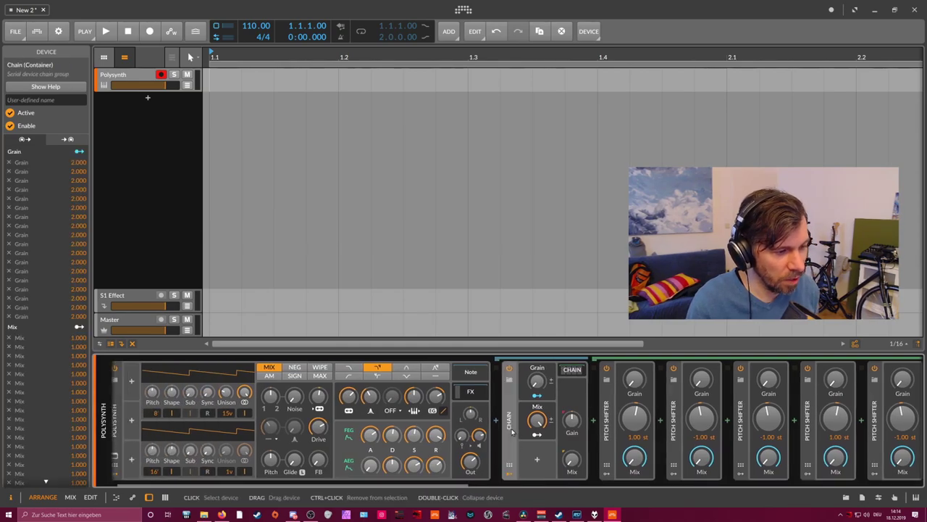
key(Delete)
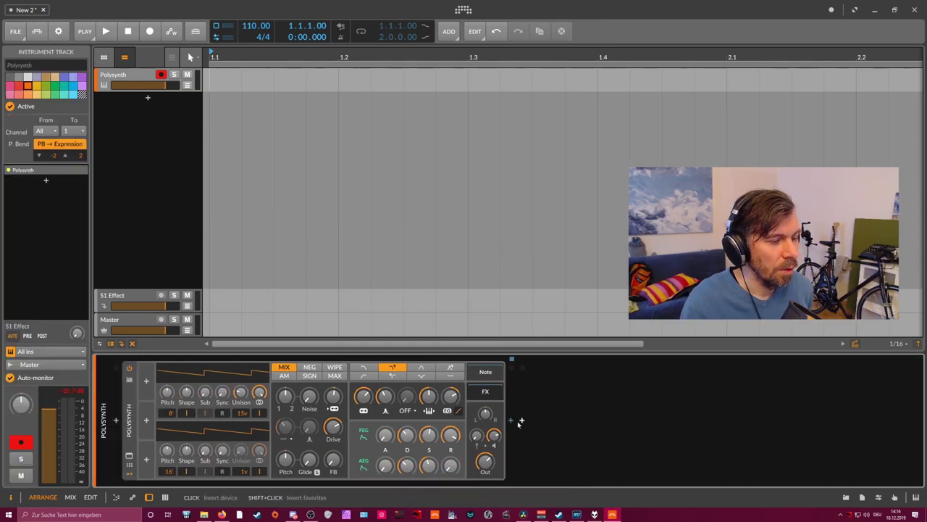
click(513, 422)
text(blur)
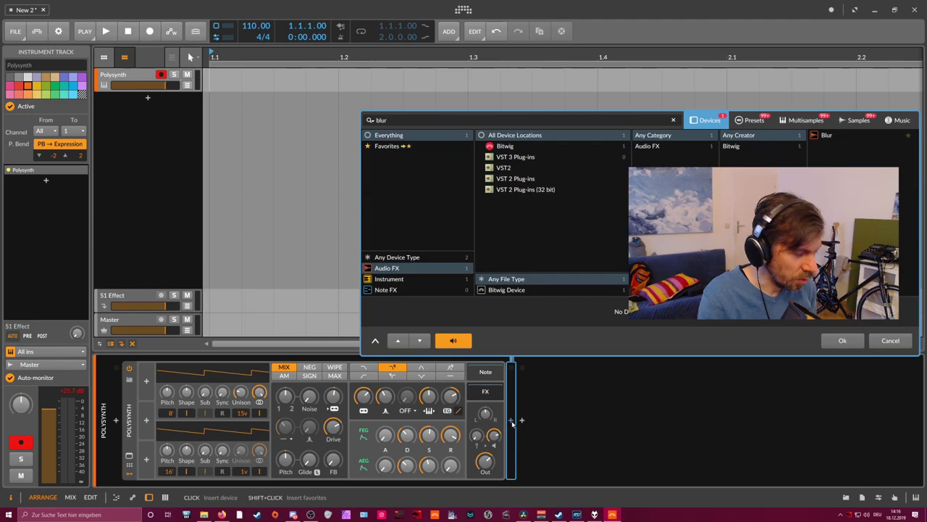
key(Return)
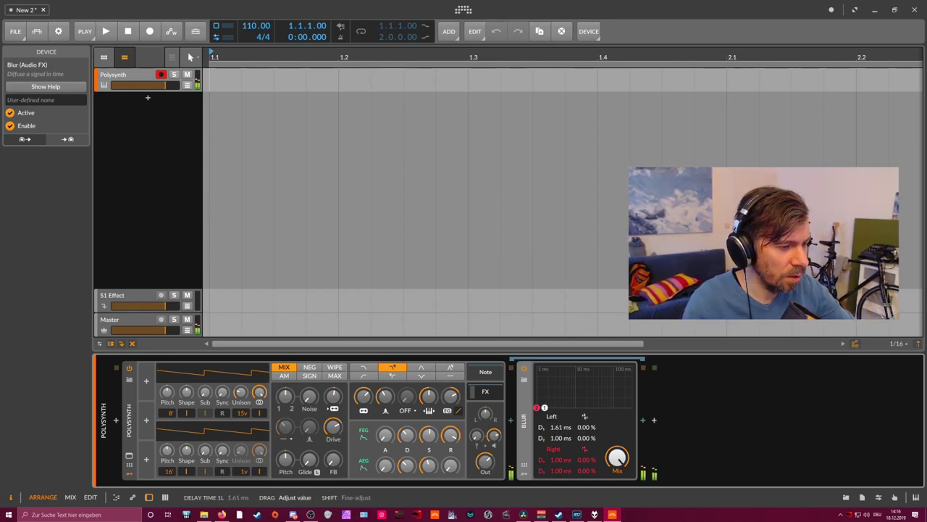
Set the Blur's left delays to 43.7 and 14.4 ms with 77.0 and 73.3 % feedback, and its right delays to 5.84 and 8.62 ms.
mouse_move(536, 407)
mouse_down()
mouse_move(580, 408)
mouse_move(539, 407)
mouse_up()
drag(560, 471, 561, 458)
drag(586, 427, 581, 396)
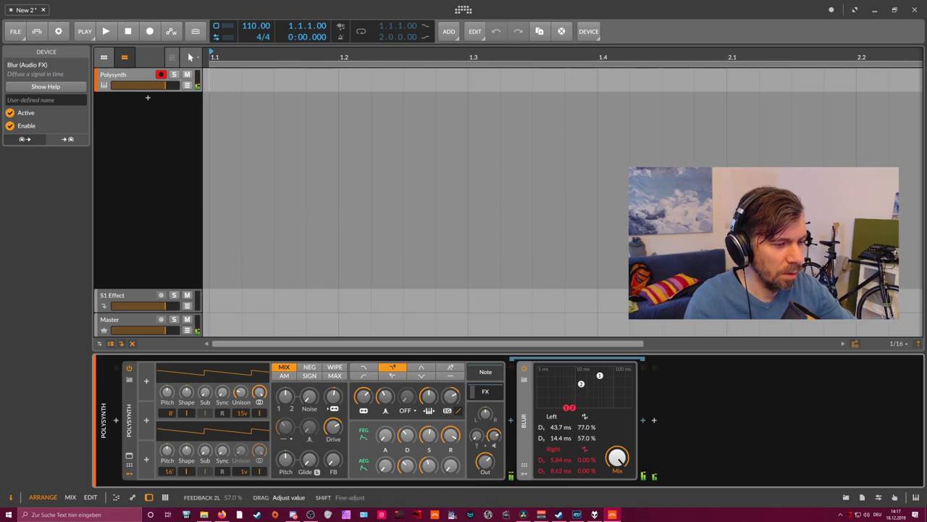
Set the Blur's right feedbacks to 76.0 % and 77.3 % and its first right delay time to 79.7 ms.
drag(586, 460, 586, 459)
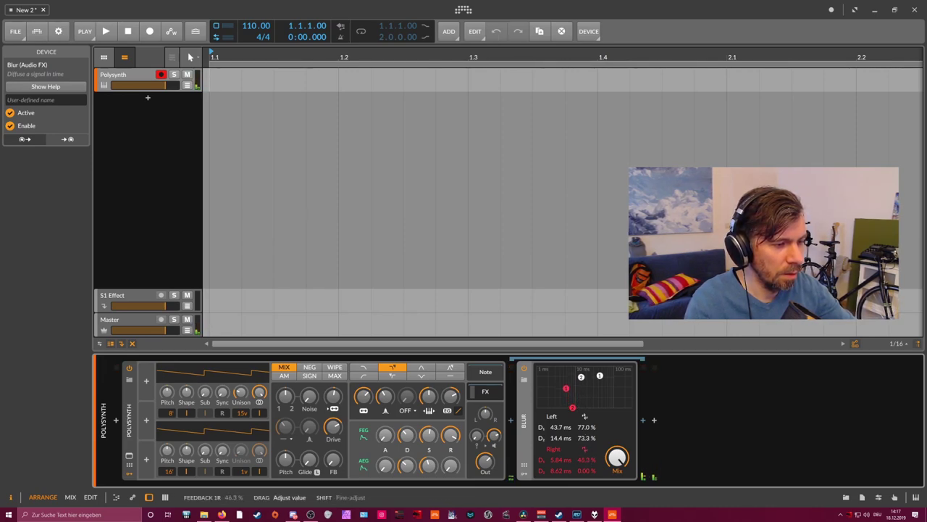
drag(572, 407, 572, 404)
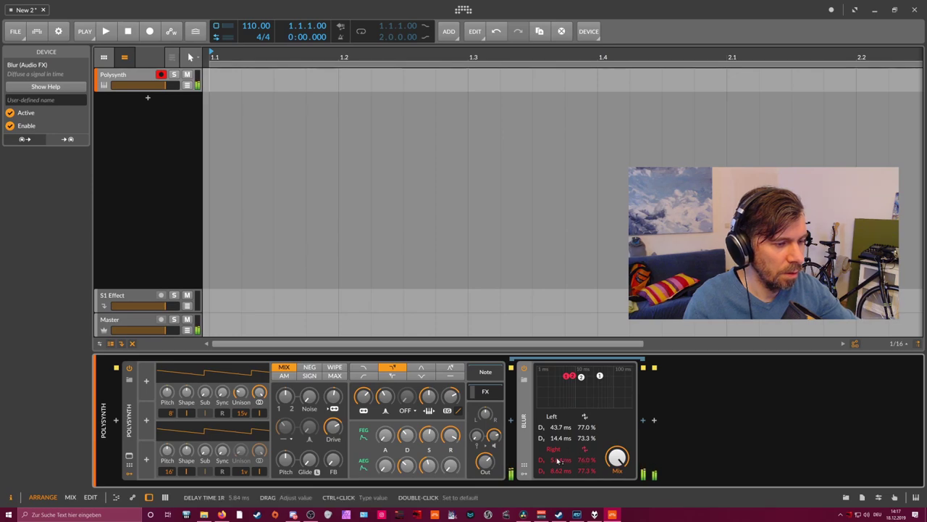
drag(562, 460, 562, 436)
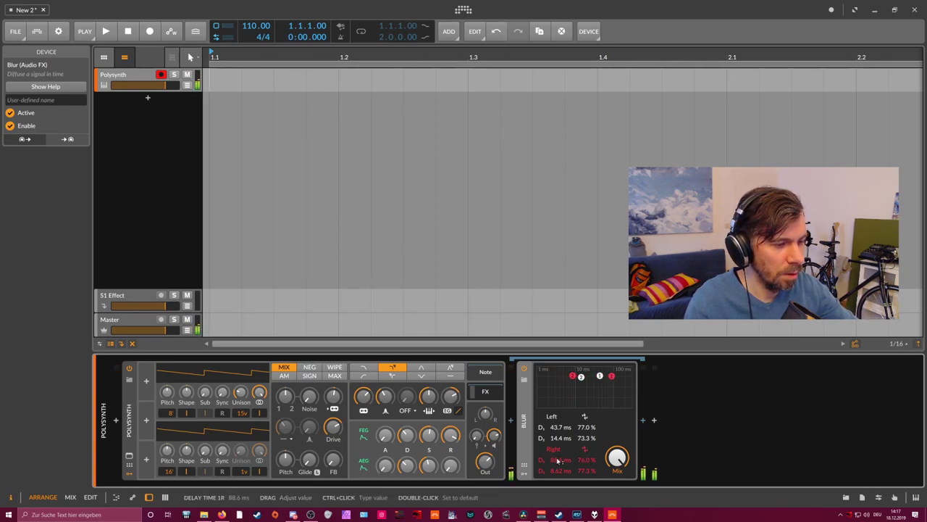
drag(559, 462, 560, 471)
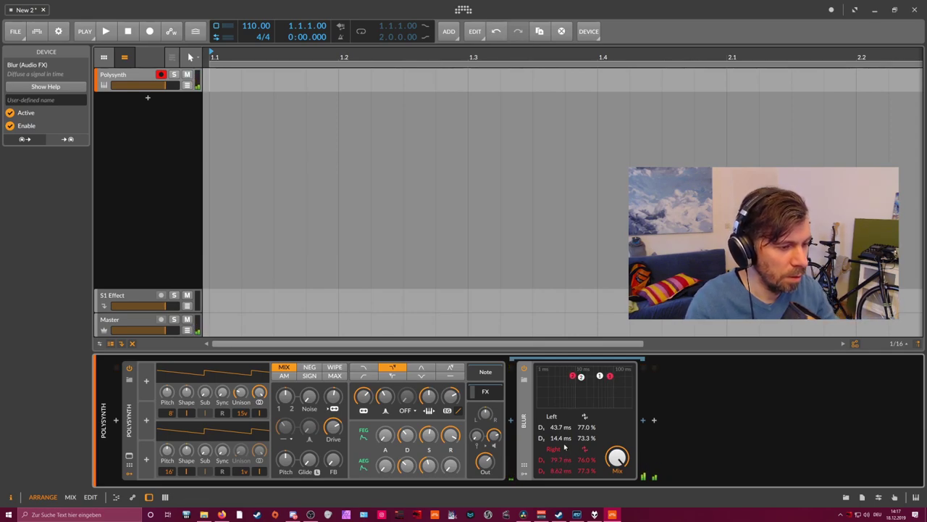
Insert a Chain container between the Polysynth and the Blur and move the Blur into it.
click(525, 465)
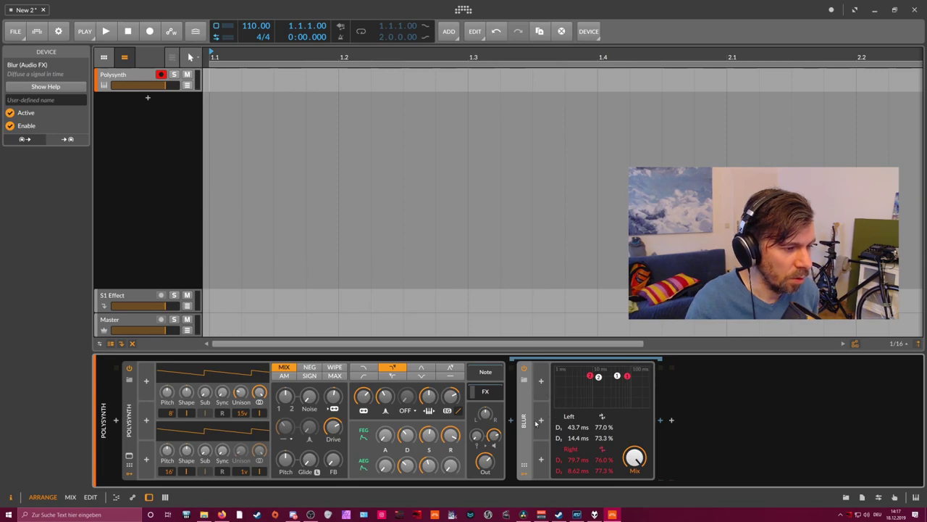
click(524, 465)
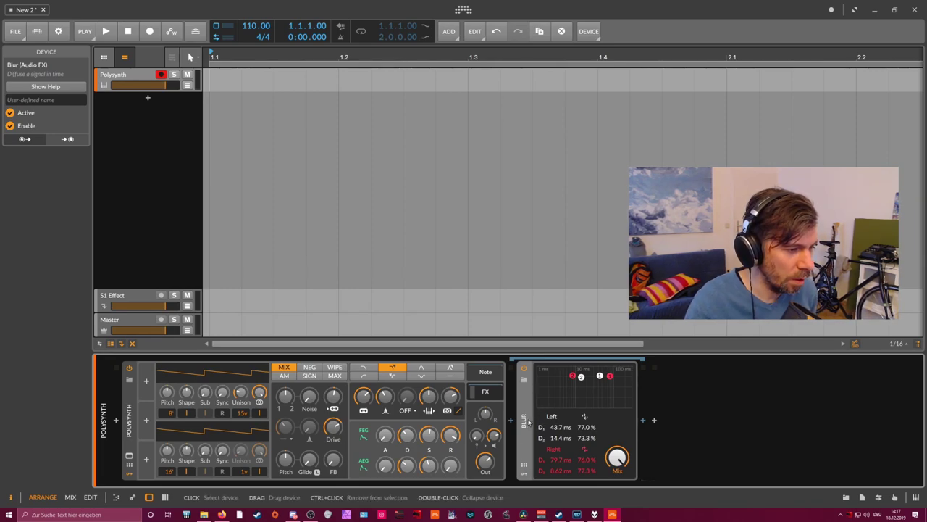
click(512, 421)
text(chain)
key(Return)
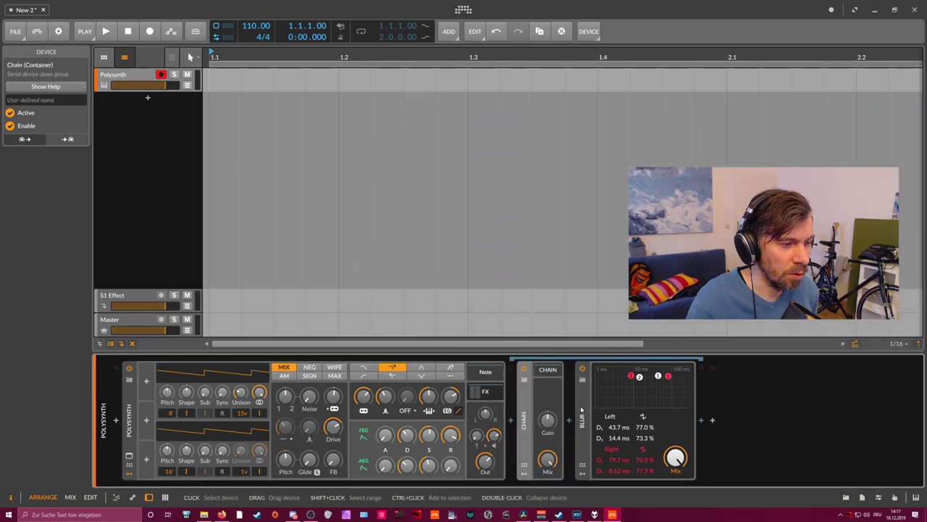
drag(553, 370, 554, 371)
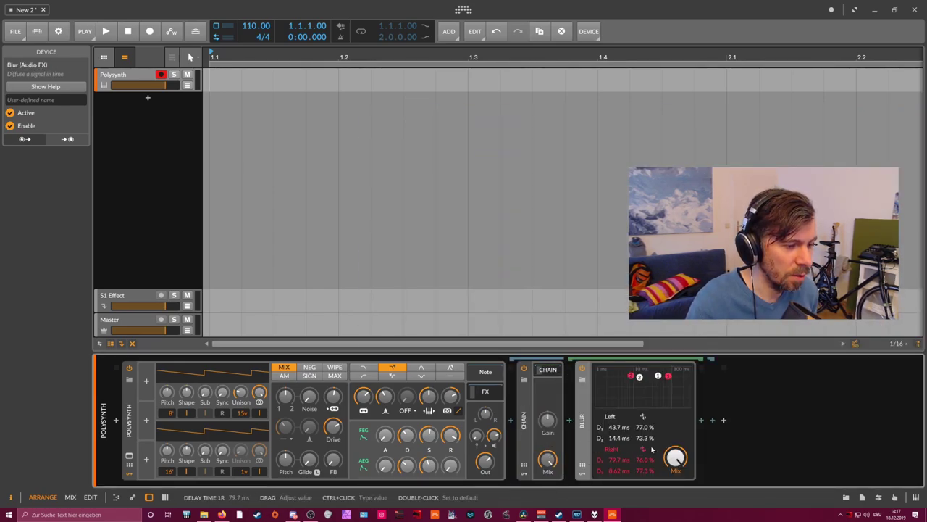
Insert a Chorus after the Blur inside the Chain.
click(702, 420)
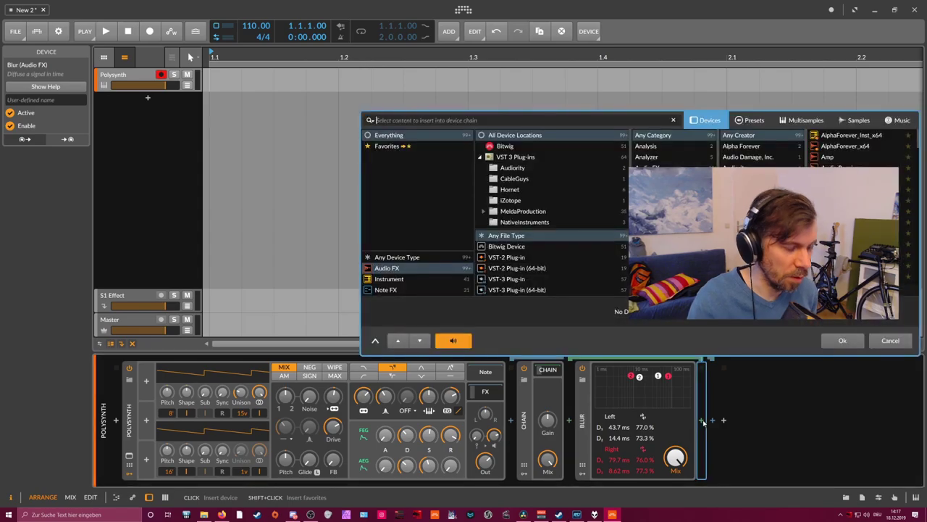
text(cho)
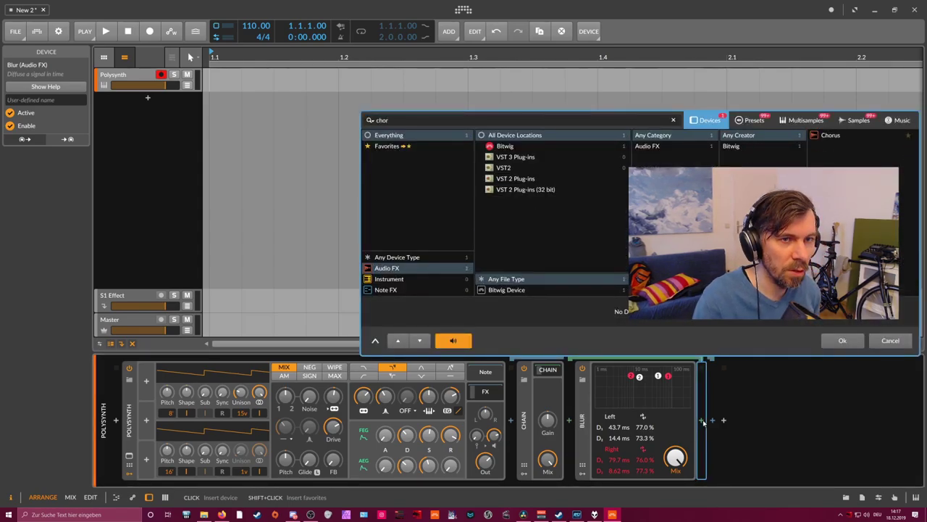
text(r)
key(Return)
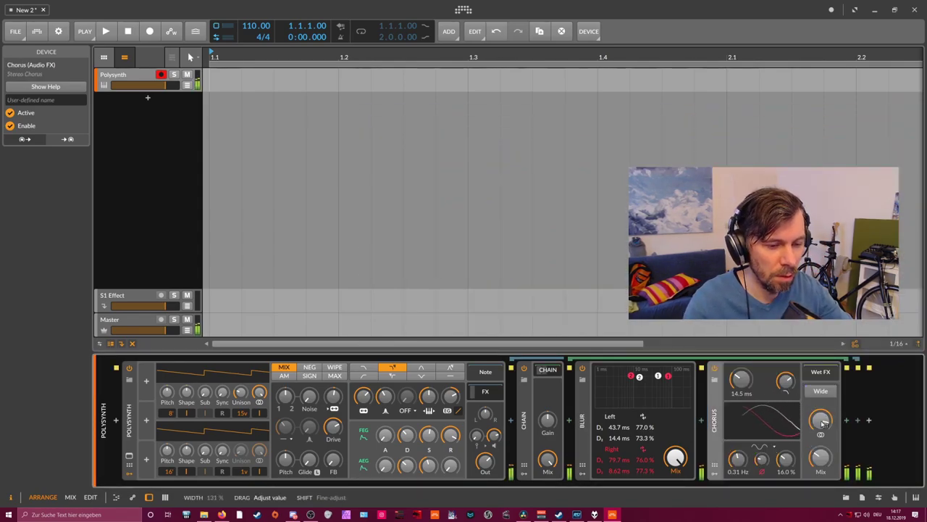
Set the Chorus to 0.56 Hz rate, Wide mode, 15.1 ms delay and 49.8 % mix, adjust its width, and collapse Blur and Chorus.
mouse_move(737, 458)
mouse_down()
mouse_move(738, 438)
mouse_move(743, 475)
mouse_up()
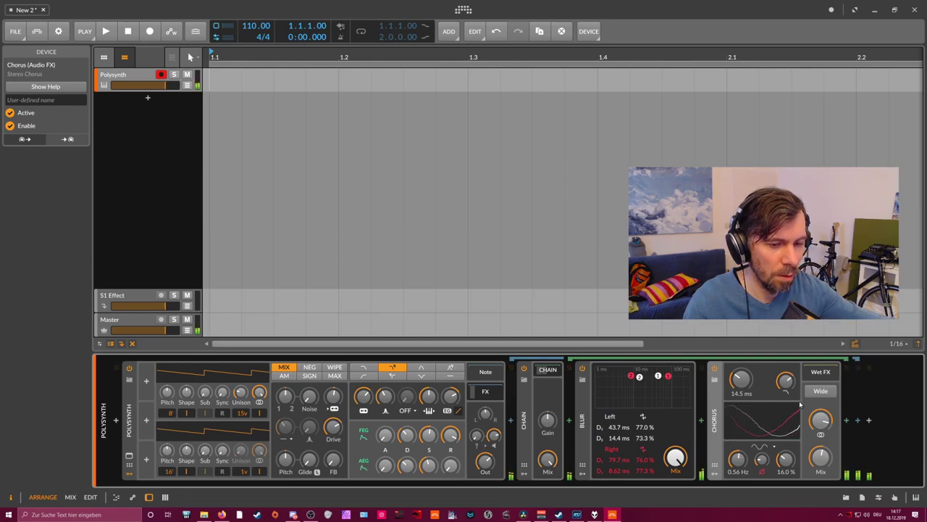
click(821, 391)
drag(786, 383, 742, 377)
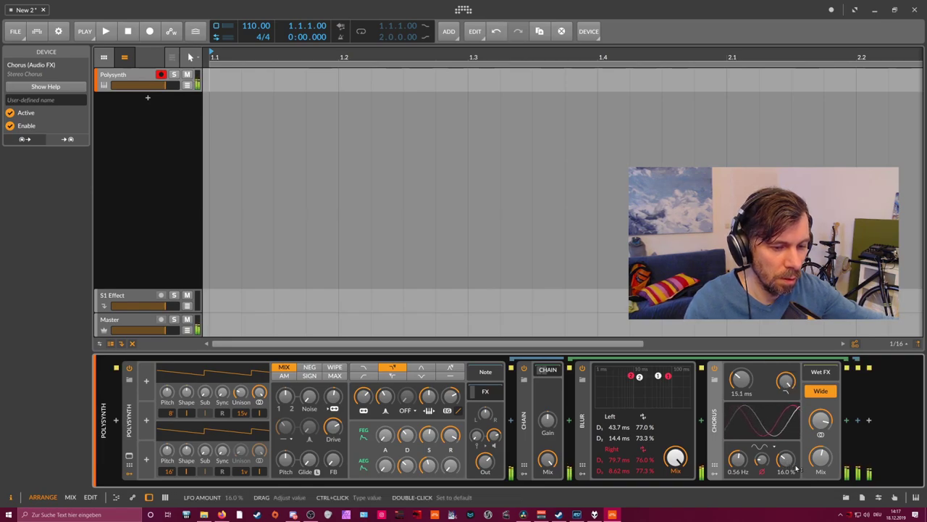
drag(820, 420, 821, 419)
drag(826, 463, 826, 460)
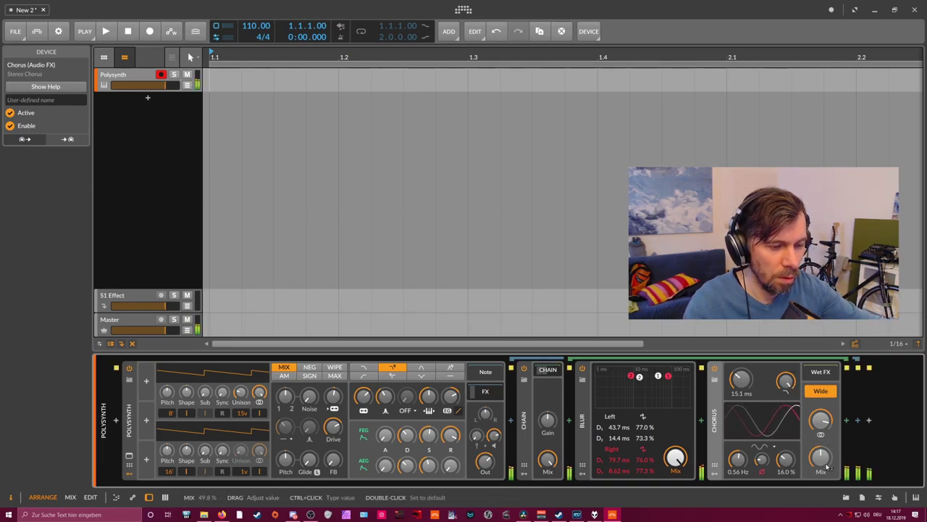
double_click(586, 438)
double_click(614, 432)
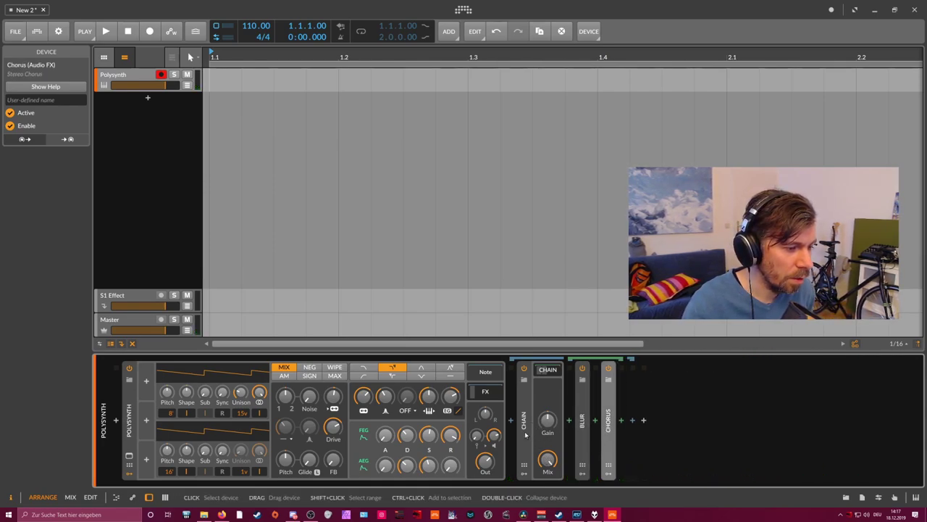
Try multiplying the Chain with its Blur and Chorus into a row of serial duplicates.
click(547, 370)
click(528, 431)
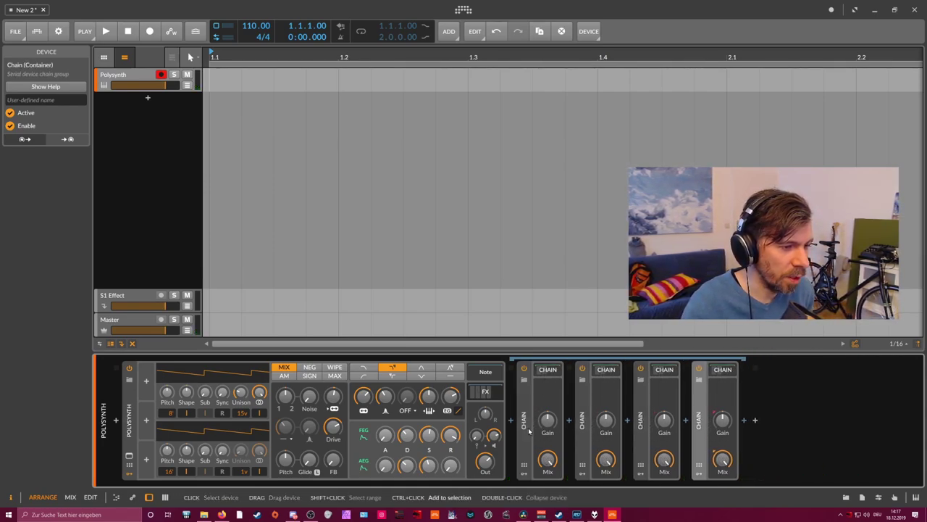
key(ctrl+d)
key(ctrl+d)
key(ctrl+d)
key(ctrl+d)
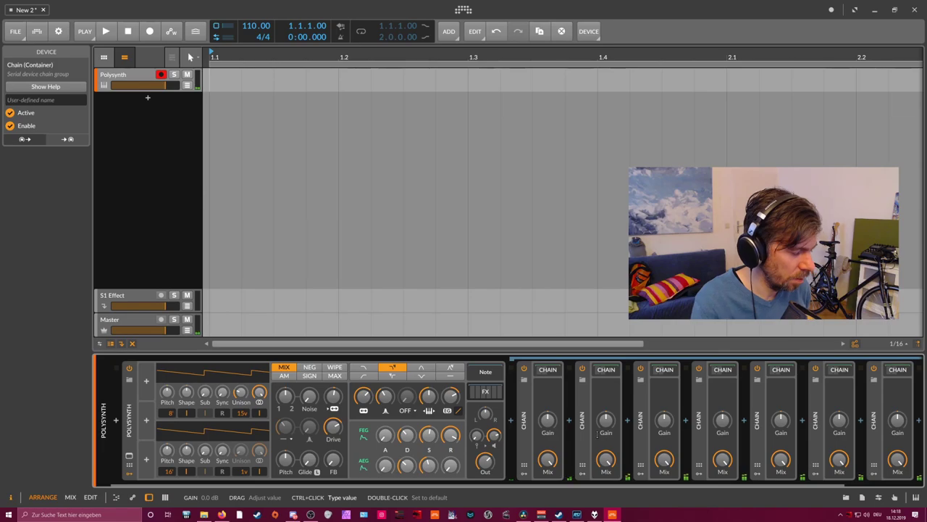
Undo all the Chain duplications back to the single original Chain.
key(ctrl+z)
key(ctrl+z)
key(ctrl+z)
key(ctrl+z)
key(ctrl+z)
key(ctrl+z)
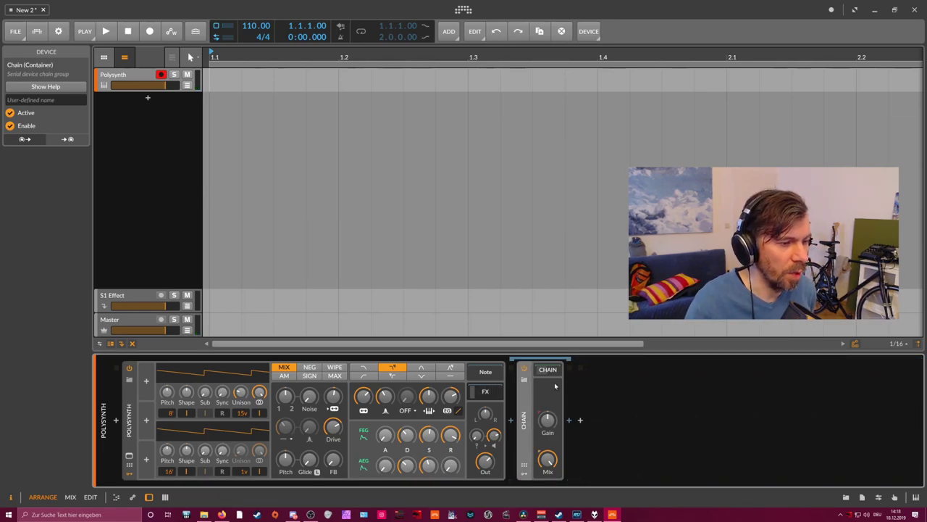
Show the Chain's contents, expand the Blur, and add a Macro modulator to the Chain.
click(549, 370)
double_click(583, 427)
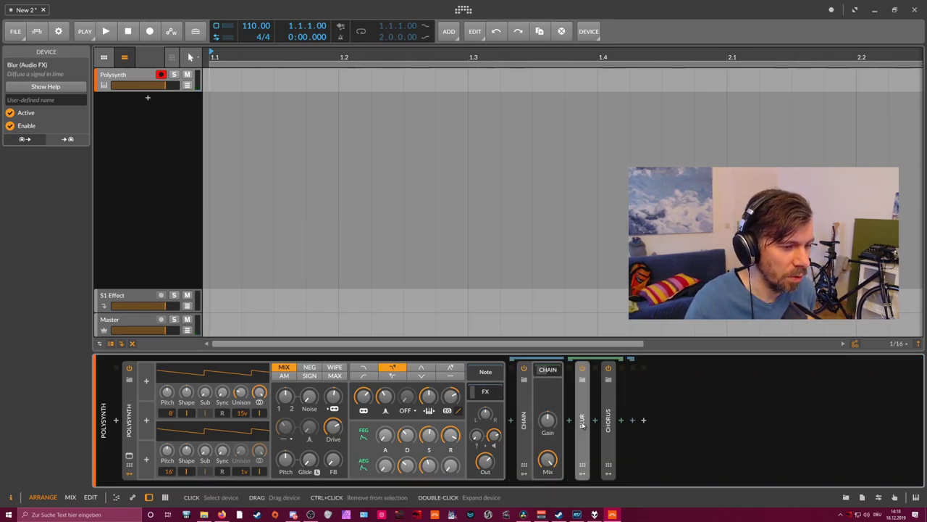
click(524, 466)
click(541, 382)
text(macro)
key(Return)
Map the Macro to the Blur's Time 1L, 2L, 1R and 2R with amounts 0.629, -0.567, 0.675 and -0.774.
click(552, 394)
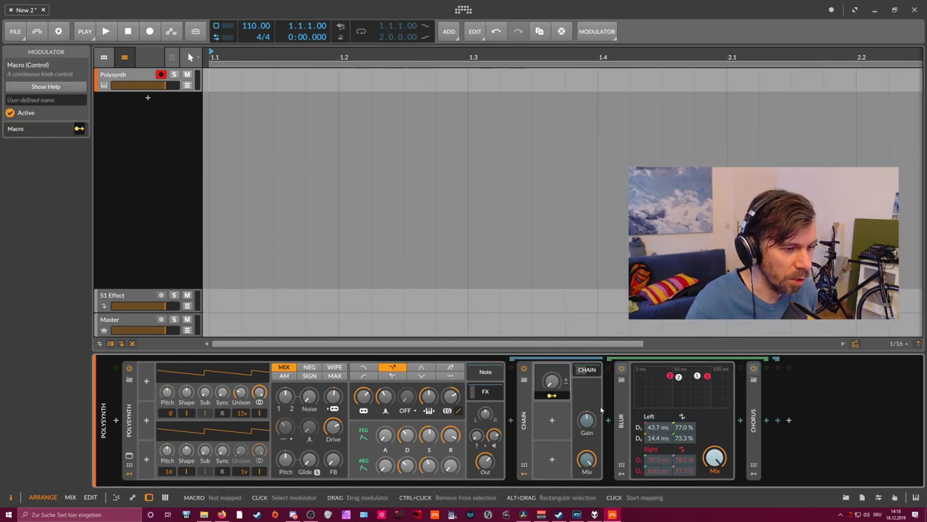
click(656, 427)
drag(657, 439, 657, 476)
drag(659, 462, 659, 435)
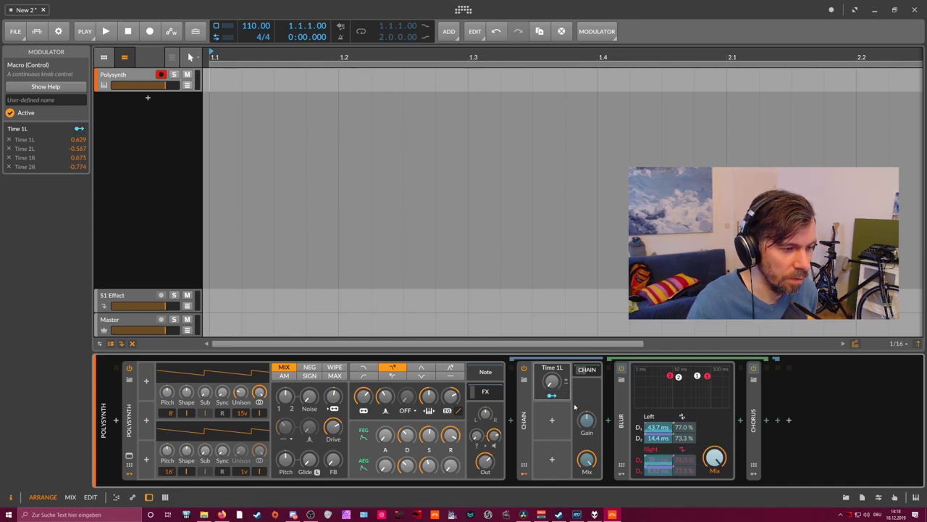
click(552, 395)
Add a second Macro to the Chain, map it to all four Blur feedbacks at -1.000, and hide the Chain's contents.
click(552, 420)
text(mac)
key(Down)
key(Return)
click(552, 435)
drag(683, 427, 684, 481)
drag(684, 438, 684, 435)
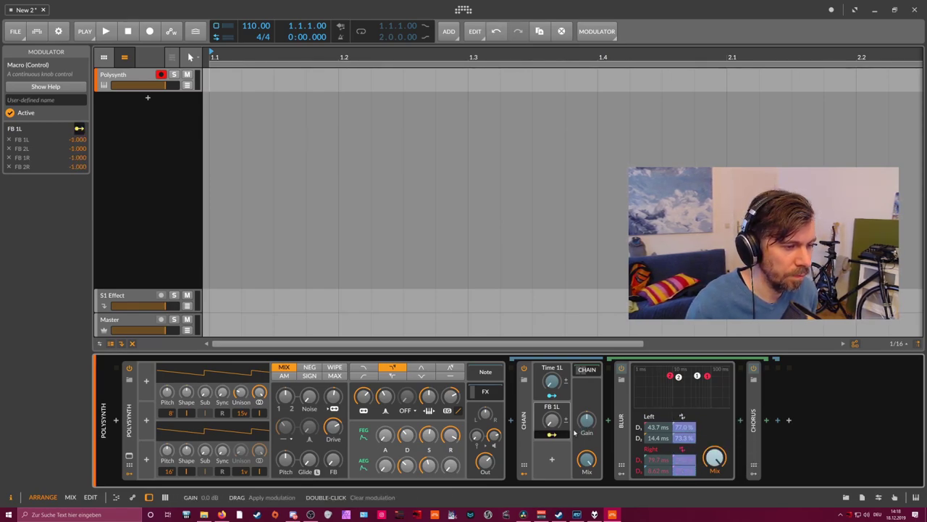
click(583, 370)
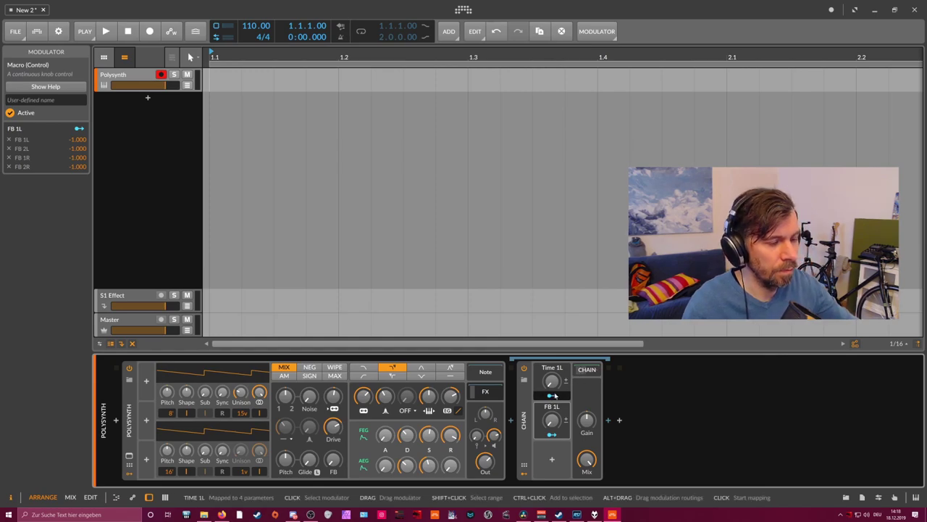
Try the Chain's Time macro at about 35.3 %, and duplicate the Chain into four serial copies with varied Time settings.
drag(552, 381, 552, 370)
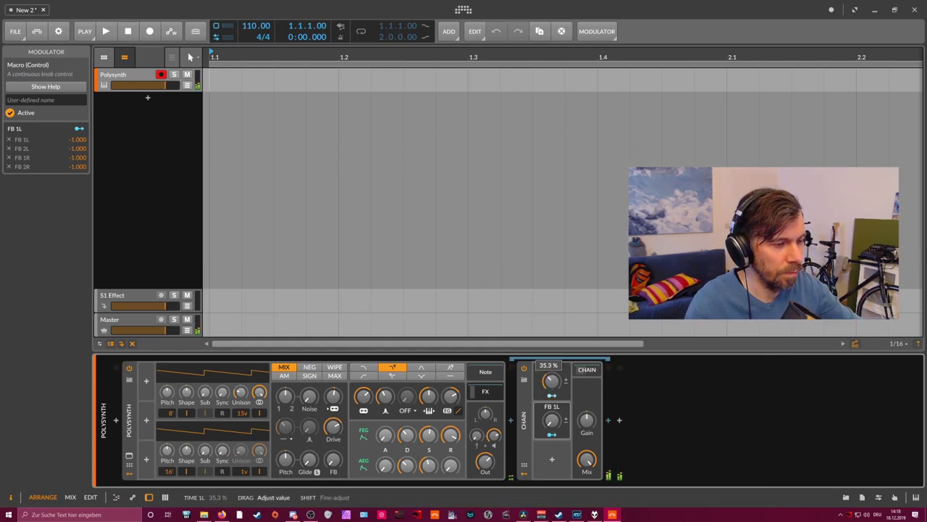
click(553, 384)
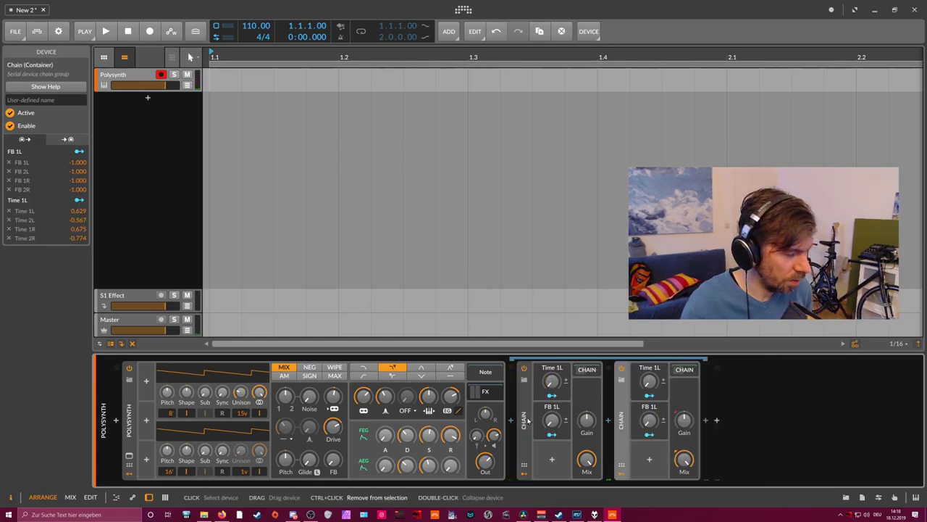
key(ctrl+d)
key(ctrl+d)
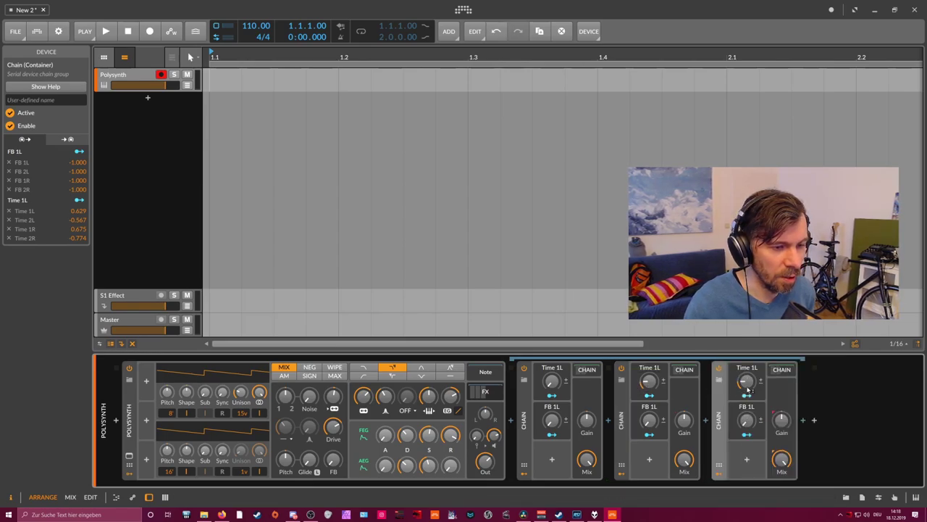
mouse_move(746, 382)
key(ctrl+d)
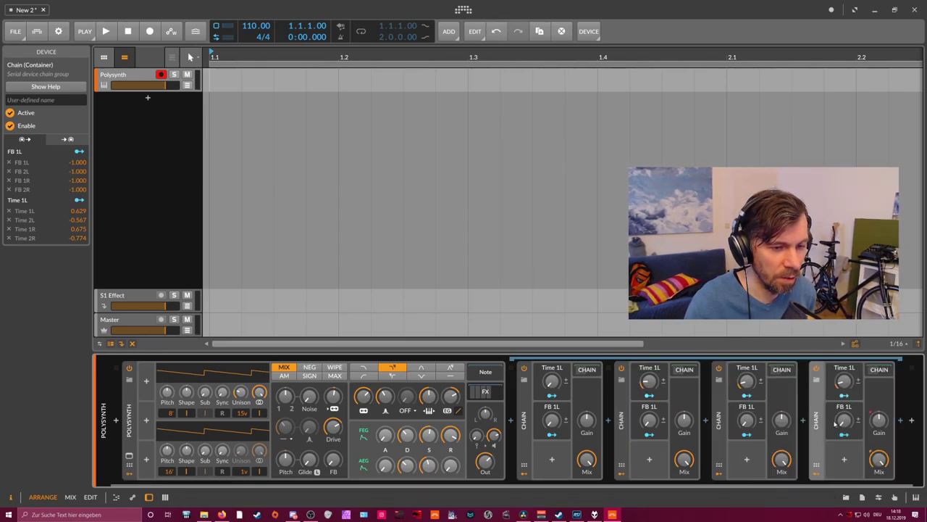
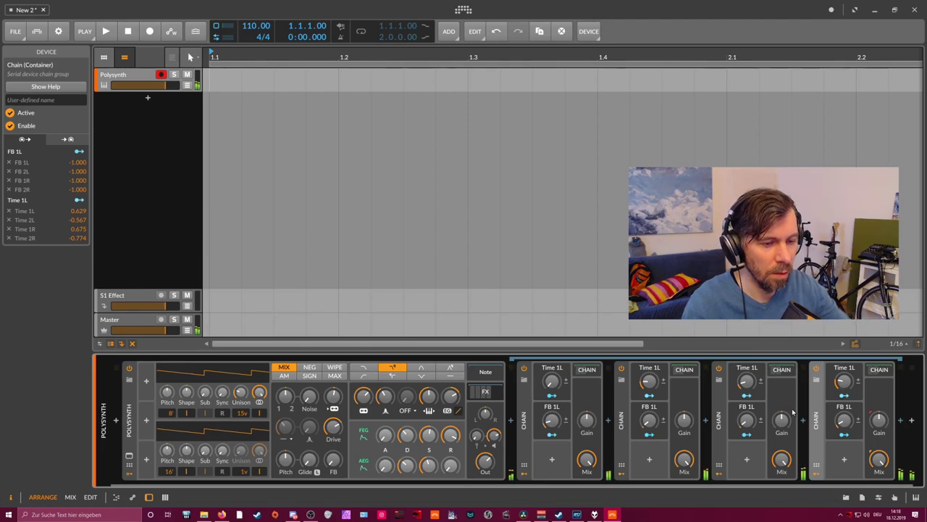
Adjust the third Chain's Time macro and duplicate the last Chain to make five in series.
click(747, 384)
drag(605, 483, 687, 484)
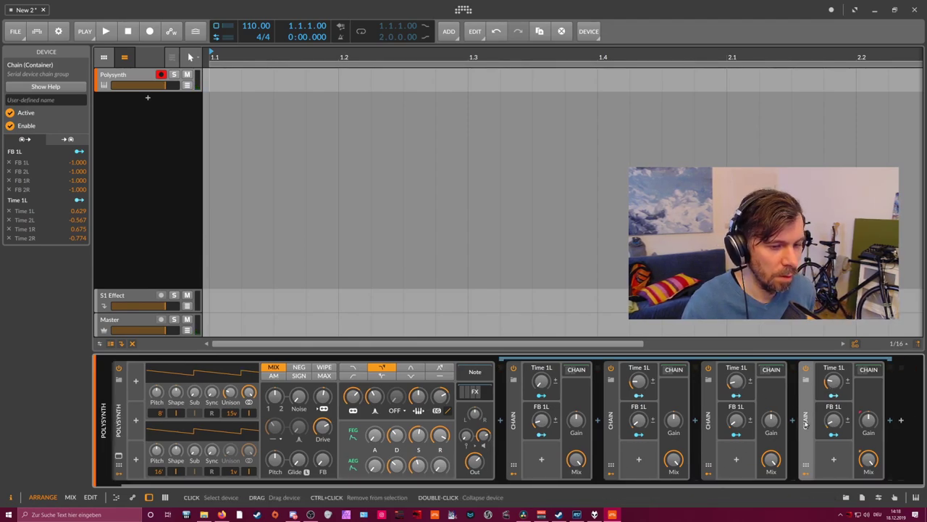
key(ctrl+d)
drag(784, 484, 879, 481)
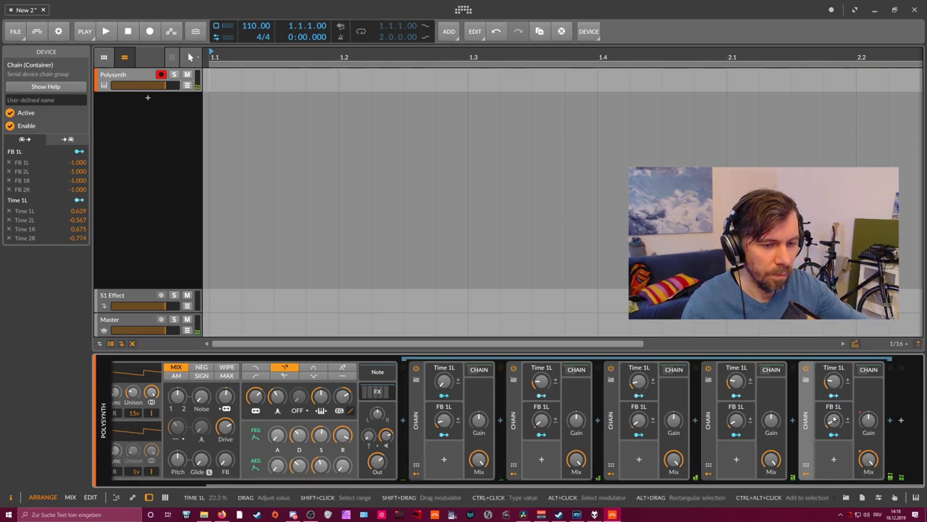
Vary the Time macros of the second to fifth Chains, with the fourth at about 40.0 %.
drag(832, 382, 834, 381)
click(736, 381)
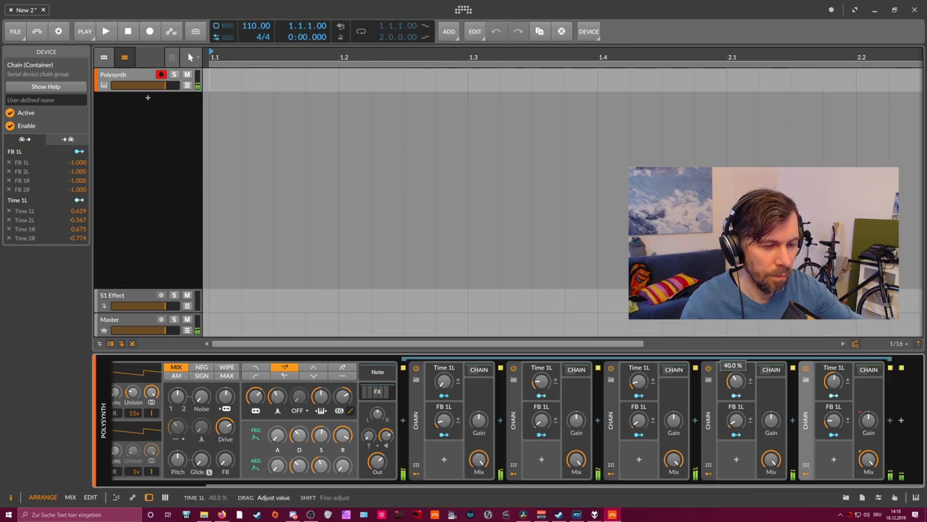
drag(735, 381, 736, 381)
drag(638, 381, 638, 381)
drag(541, 381, 539, 381)
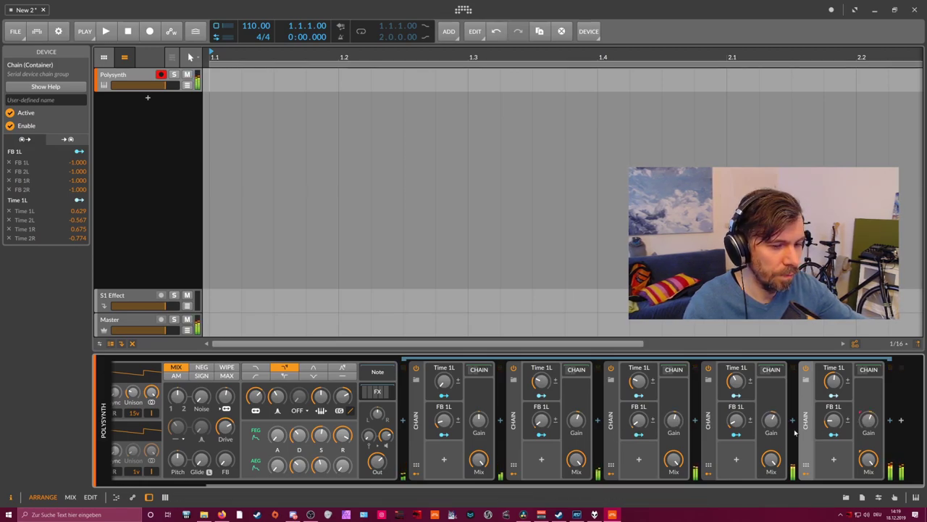
Insert an empty Chain directly after the Polysynth and move all five existing Chains into it.
click(418, 422)
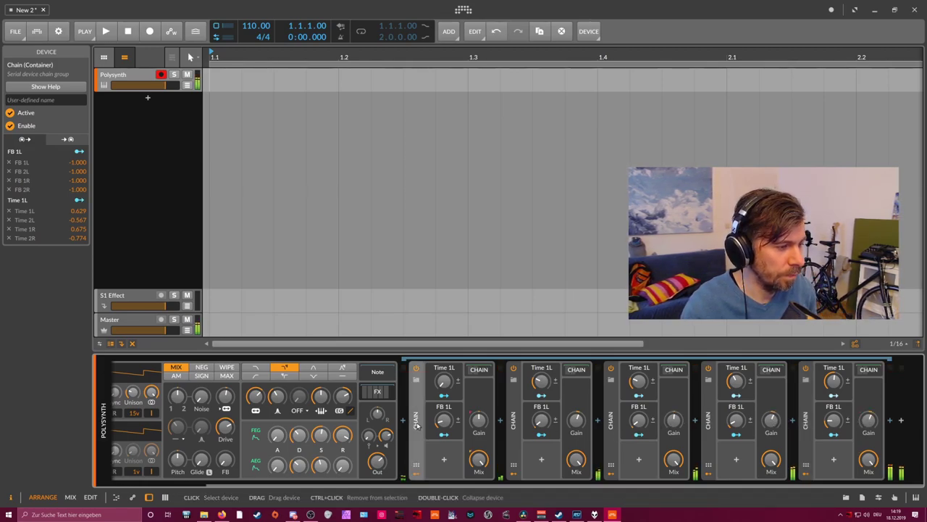
shift+click(808, 428)
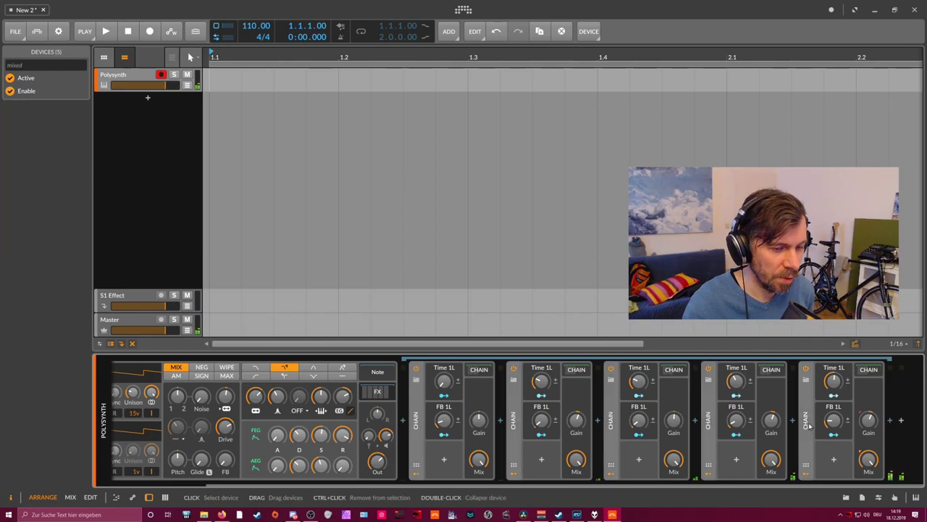
click(404, 423)
text(chain)
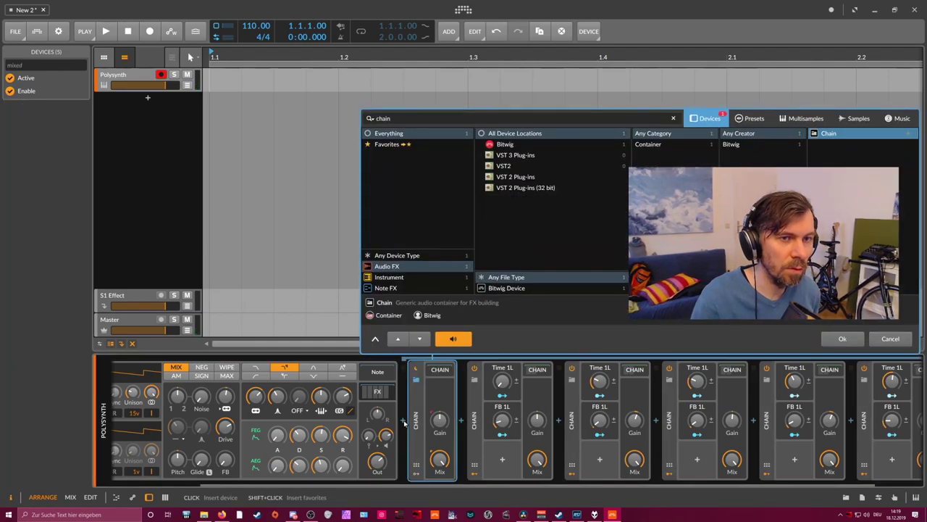
key(Return)
click(474, 426)
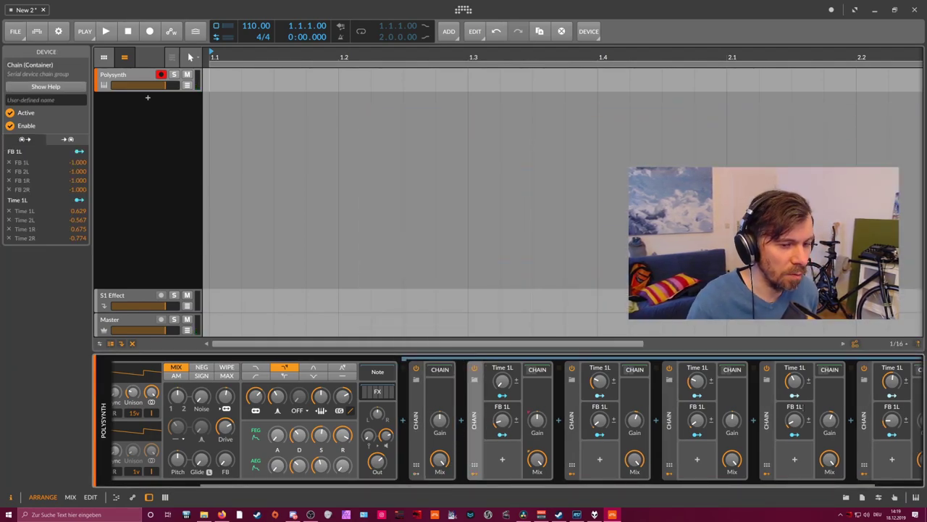
shift+click(863, 421)
key(Delete)
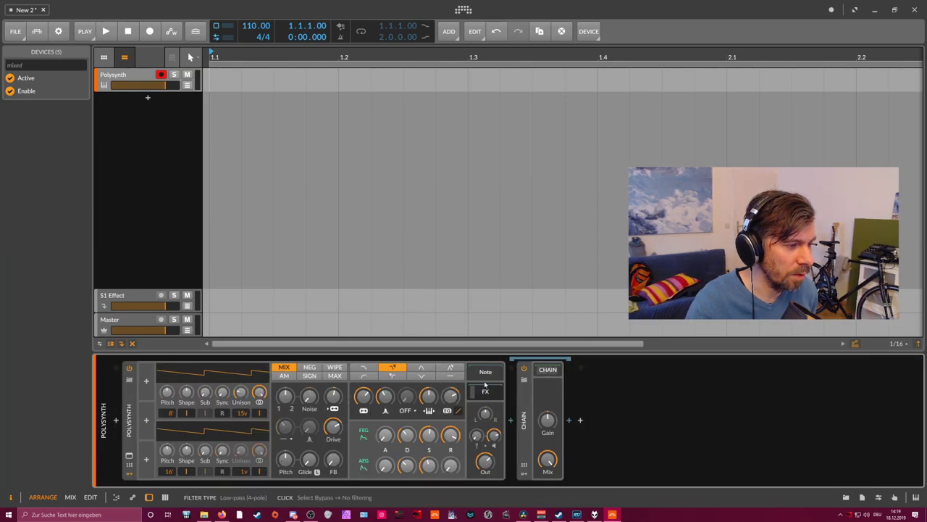
Name the outer Chain "MyReverb2".
click(530, 435)
click(54, 100)
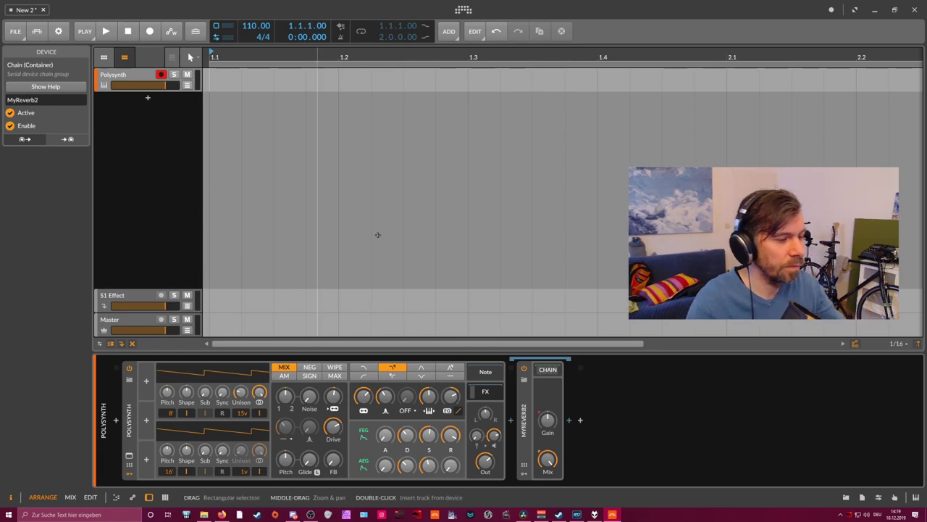
key(ctrl+z)
click(548, 371)
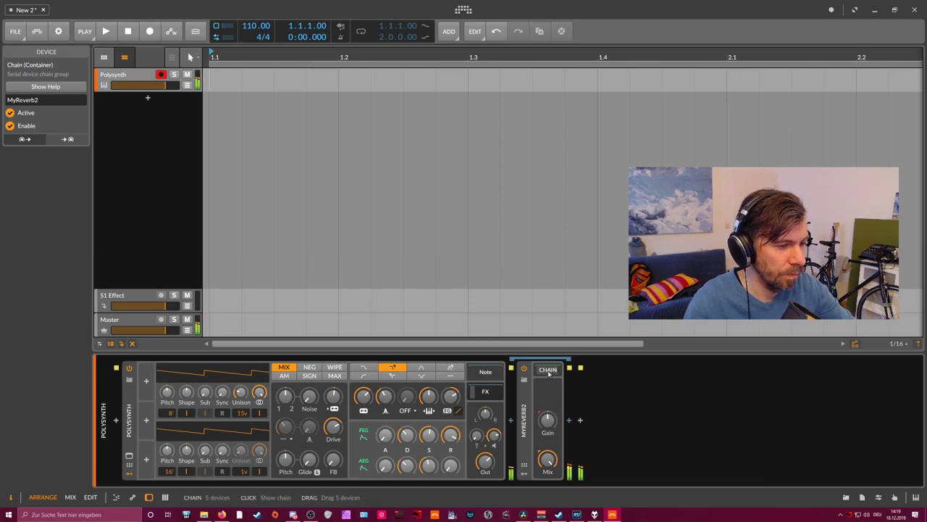
Lower the mix of the MyReverb2 Chain and delete the entire Chain from behind the Polysynth.
key(ctrl+z)
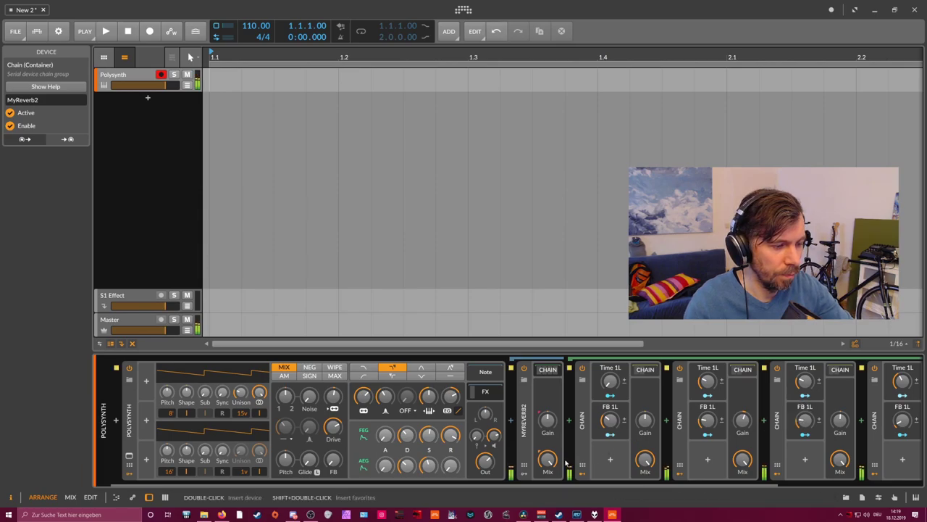
drag(547, 458, 551, 462)
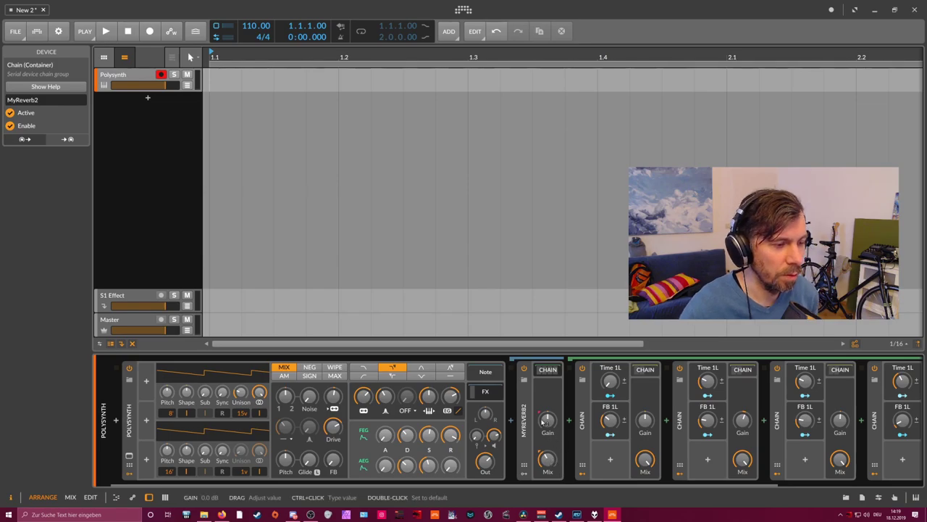
click(548, 370)
click(547, 370)
click(547, 370)
key(Delete)
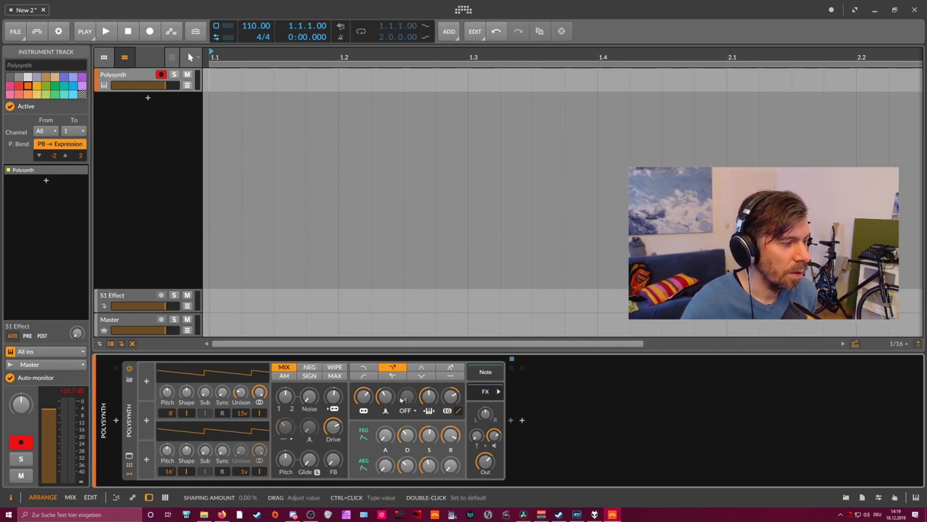
Set the Polysynth's filter frequency to about 2.39 kHz and insert a Reverb device directly after it.
drag(364, 396, 366, 402)
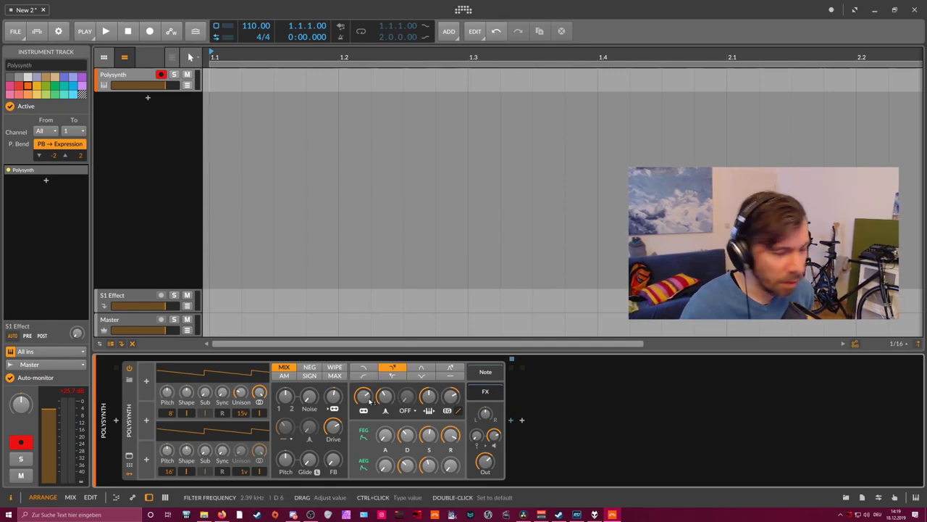
click(511, 420)
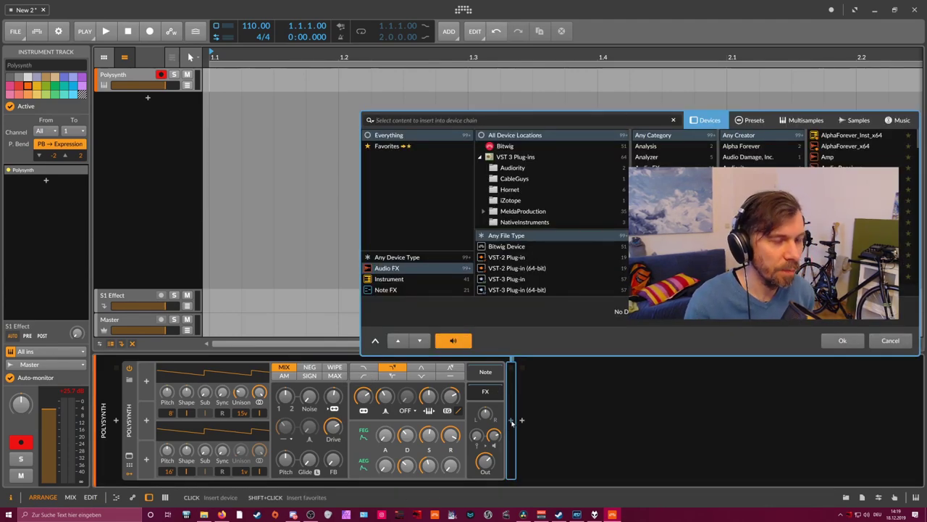
text(reverb)
key(Return)
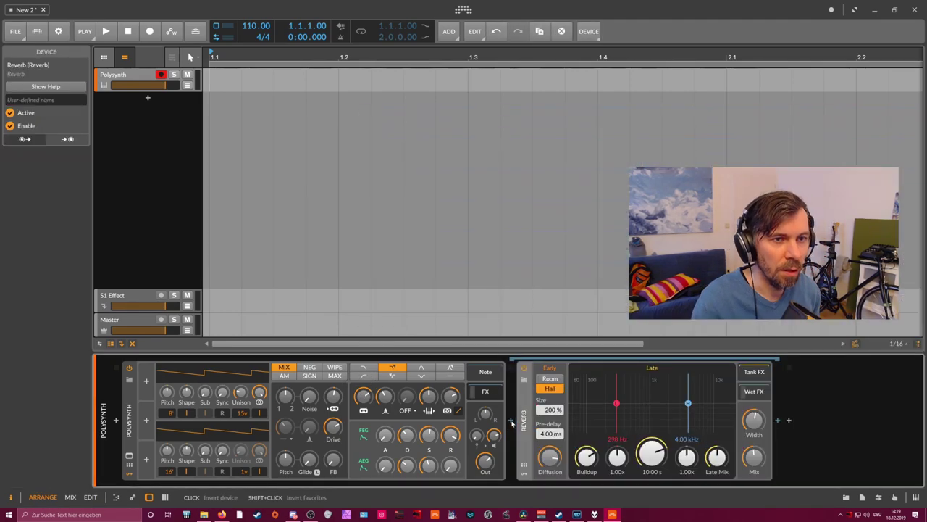
Set the Reverb's size to 50.1 % and reverb time to 819 ms, raising its width and mix and lowering the late mix.
double_click(553, 411)
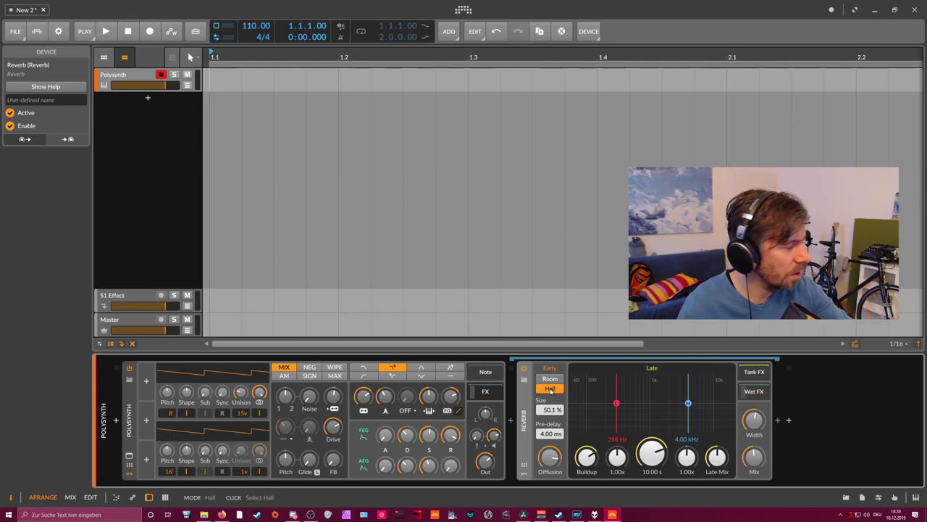
drag(754, 420, 754, 391)
drag(658, 450, 658, 500)
drag(714, 455, 714, 496)
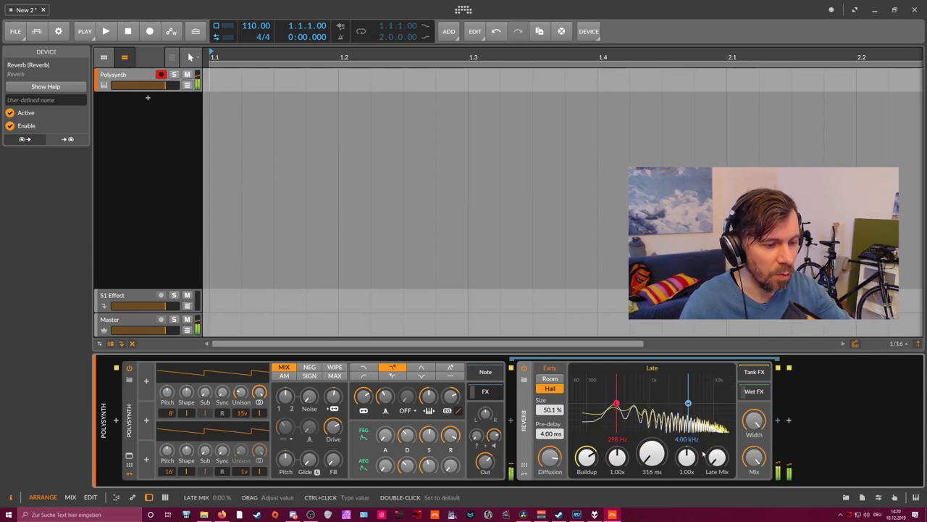
drag(655, 456, 657, 447)
drag(723, 463, 724, 457)
drag(652, 458, 655, 454)
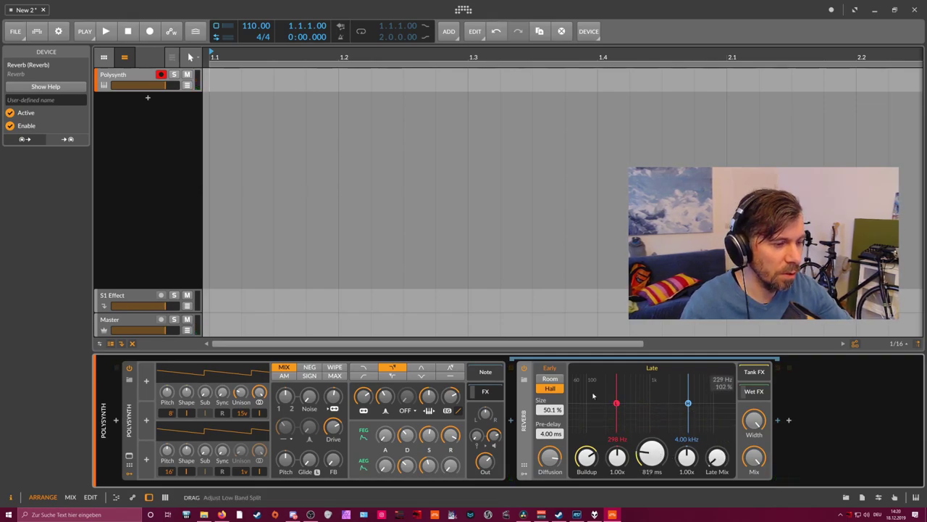
Switch the Reverb's early reflections to Room with size 102 % and pre-delay 0.00 ms, and set the reverb time to 641 ms.
drag(550, 409, 586, 438)
click(551, 378)
mouse_move(652, 453)
mouse_down()
mouse_move(652, 442)
mouse_move(652, 460)
mouse_up()
drag(717, 456, 717, 450)
drag(652, 453, 652, 489)
drag(717, 456, 717, 439)
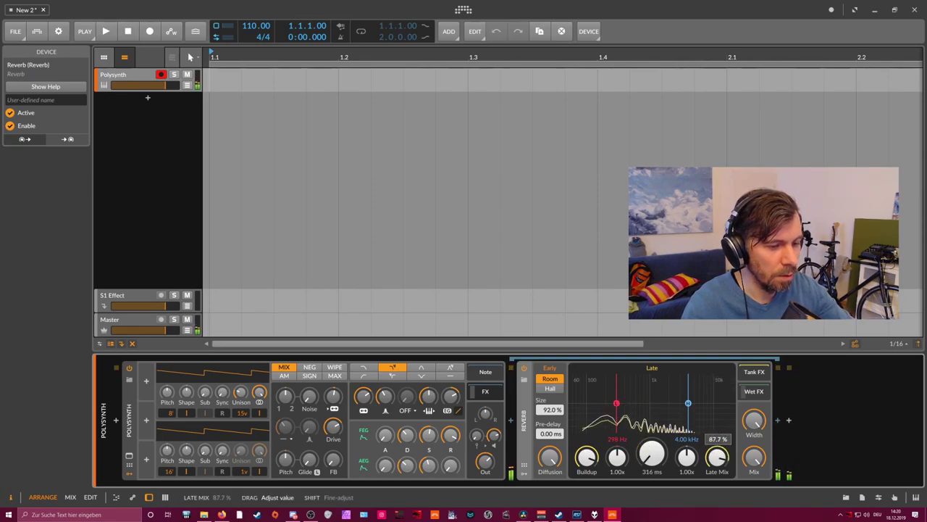
drag(652, 453, 652, 439)
drag(551, 410, 551, 403)
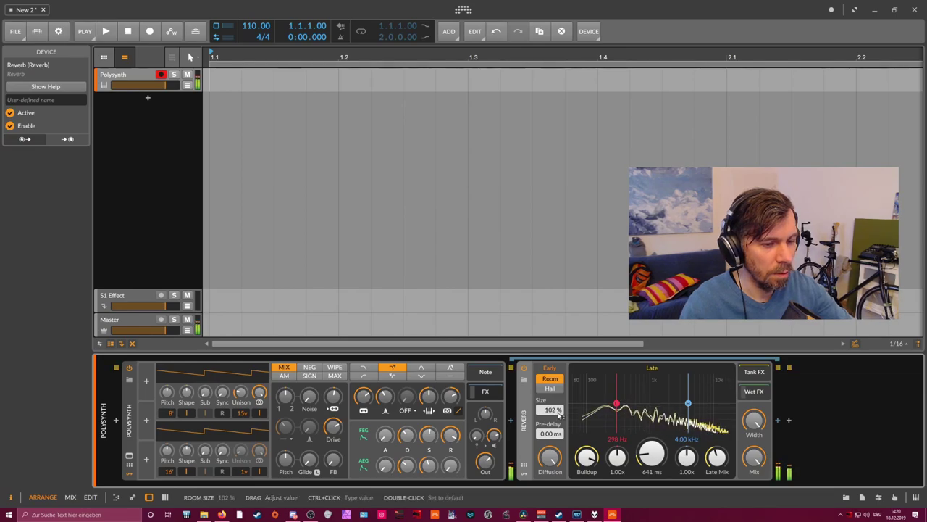
Insert a Delay-2 device directly after the Reverb.
click(777, 420)
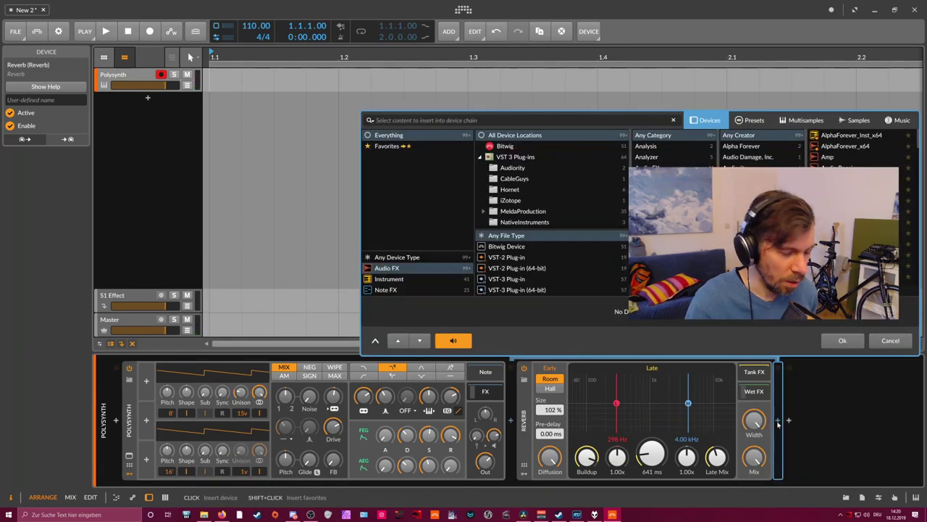
text(delay)
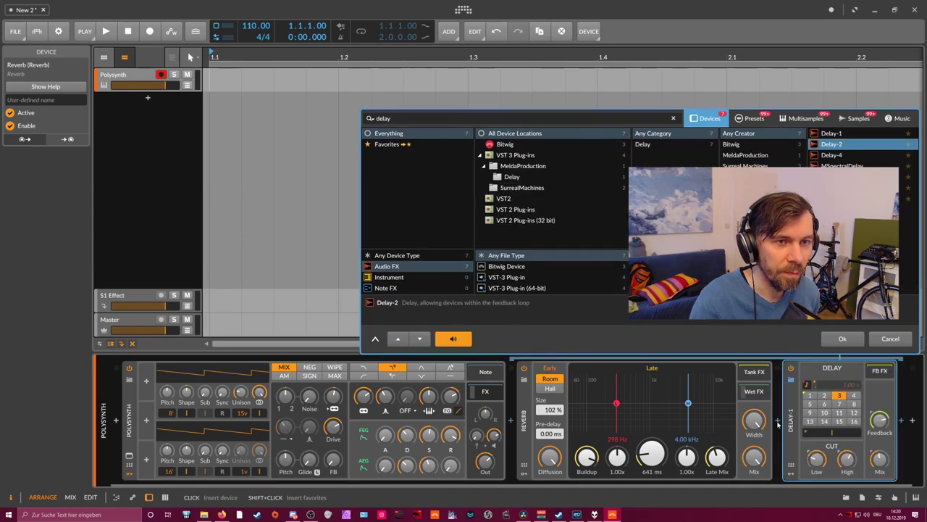
key(Return)
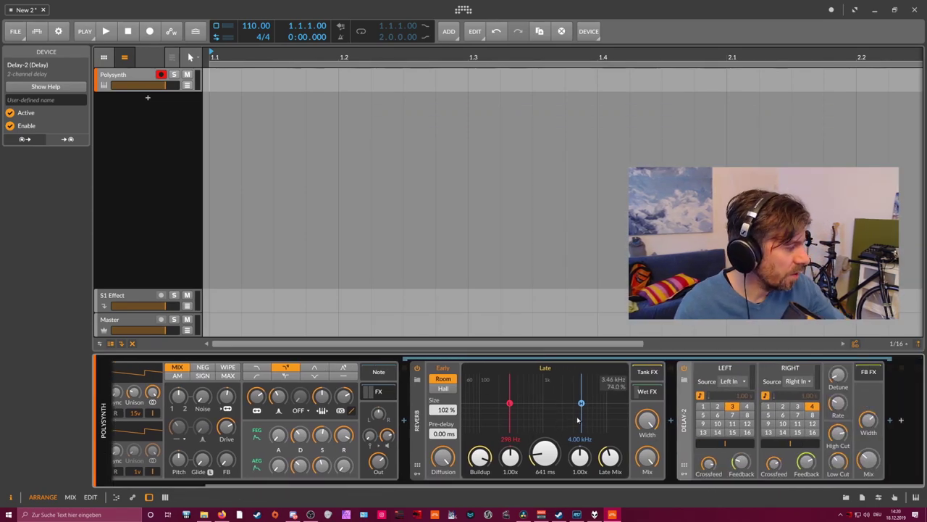
Set Delay-2 to 1 beat left and 2 beats right with a lower mix, and the reverb time to 1.58 s.
click(719, 407)
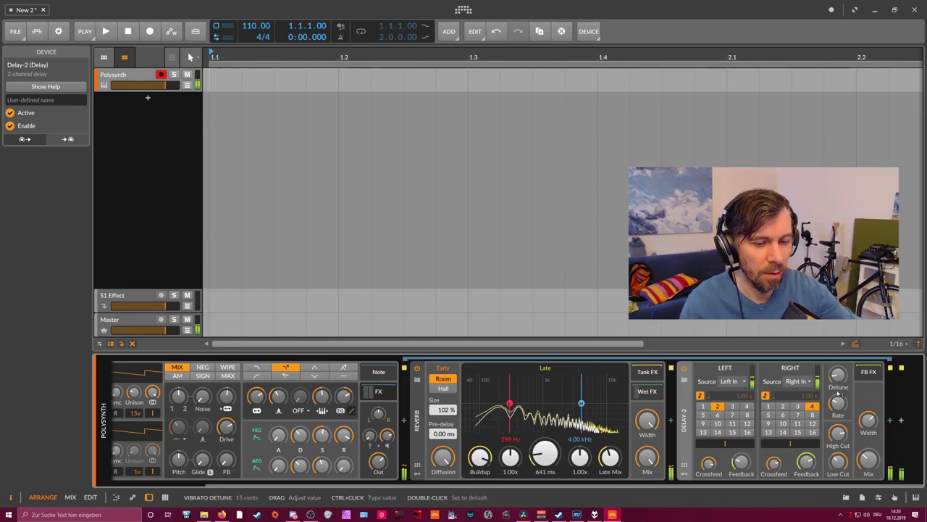
mouse_move(867, 456)
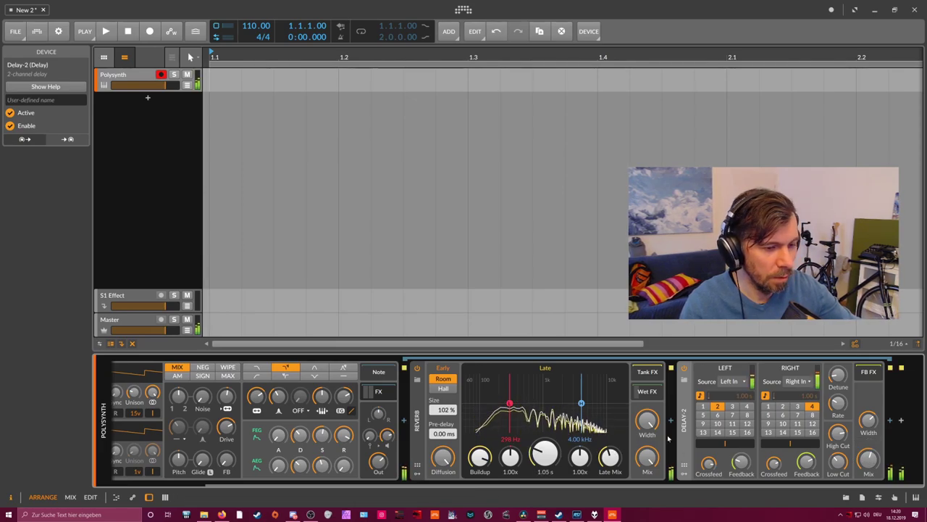
scroll(774, 413, down, 3)
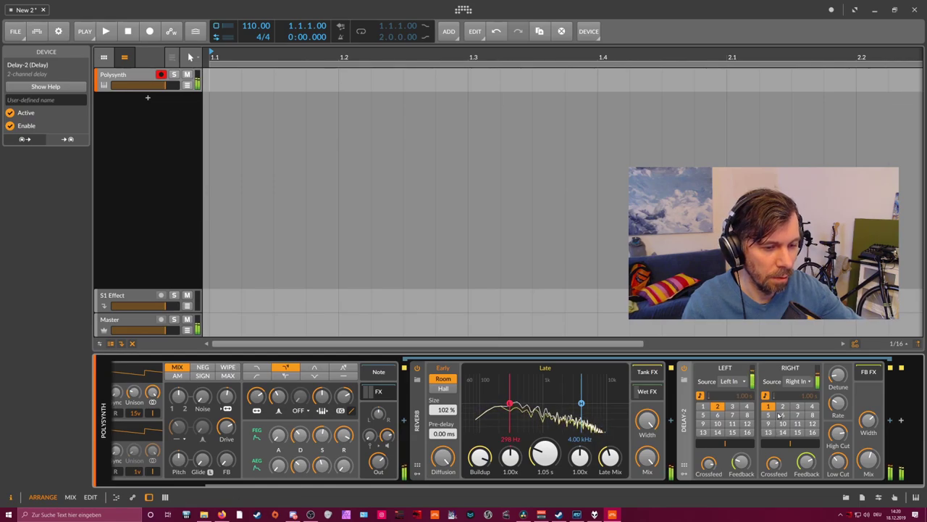
click(782, 408)
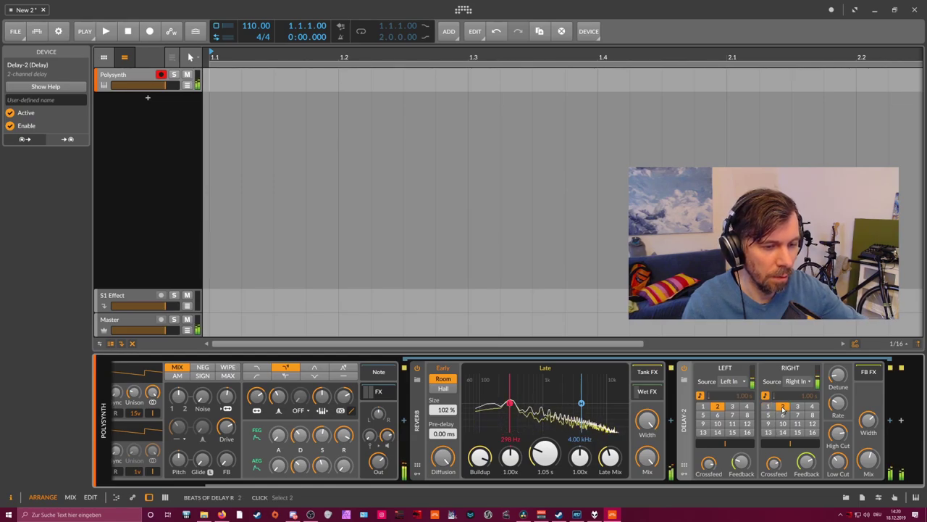
click(705, 408)
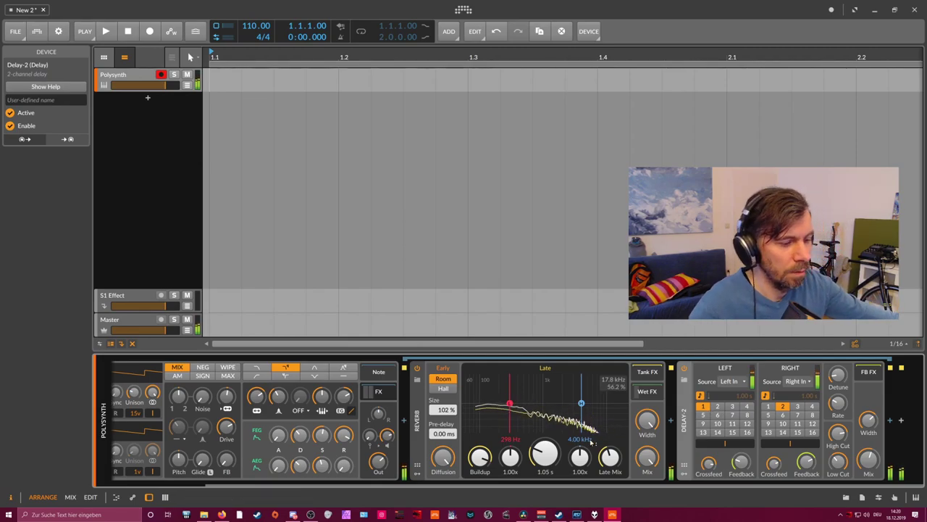
drag(554, 451, 554, 436)
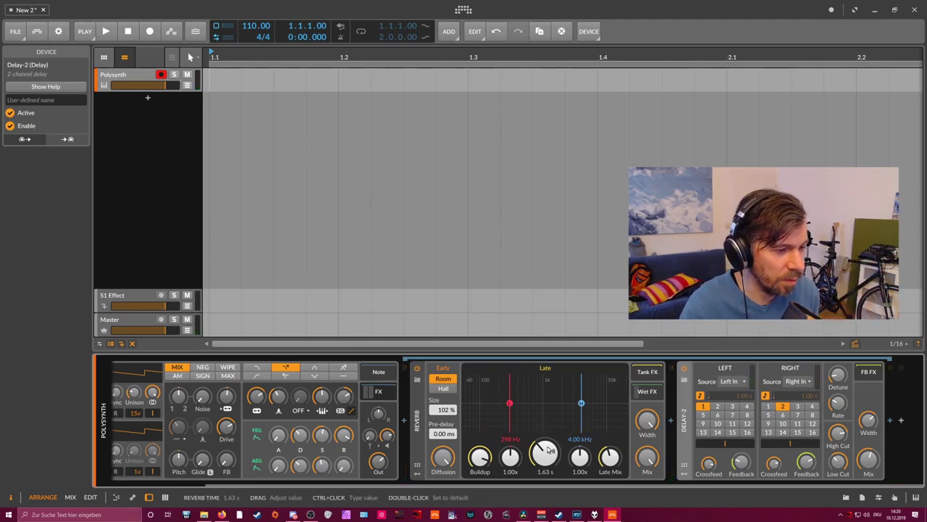
drag(547, 452, 556, 450)
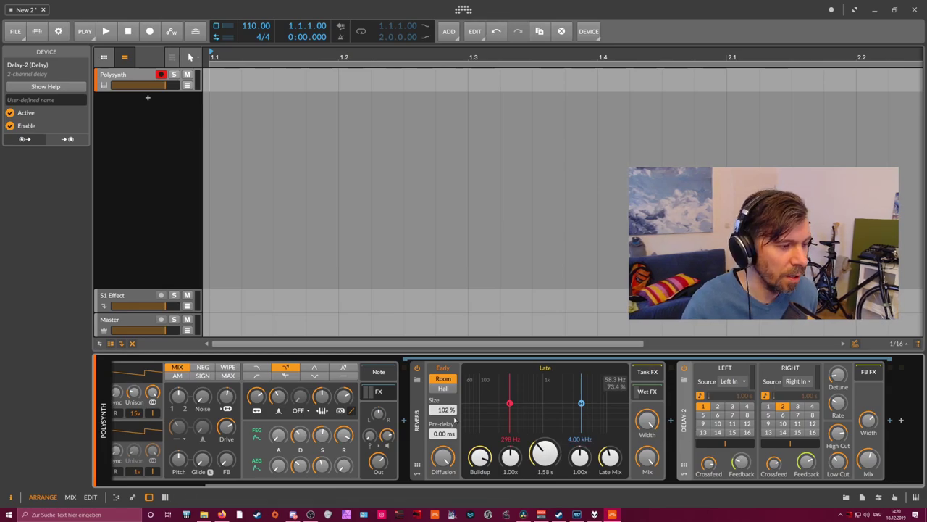
Group the Reverb and Delay-2 into an FX Layer and duplicate the resulting layer.
shift+click(418, 414)
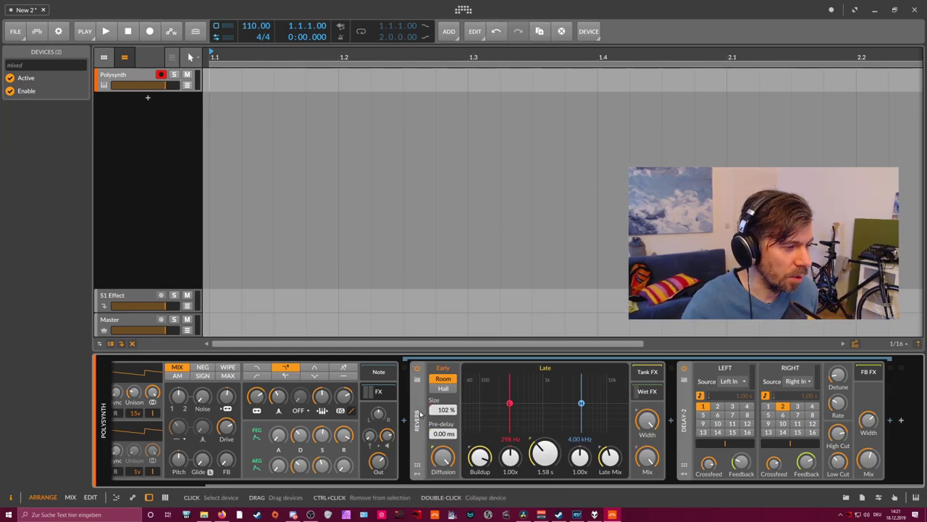
key(ctrl+g)
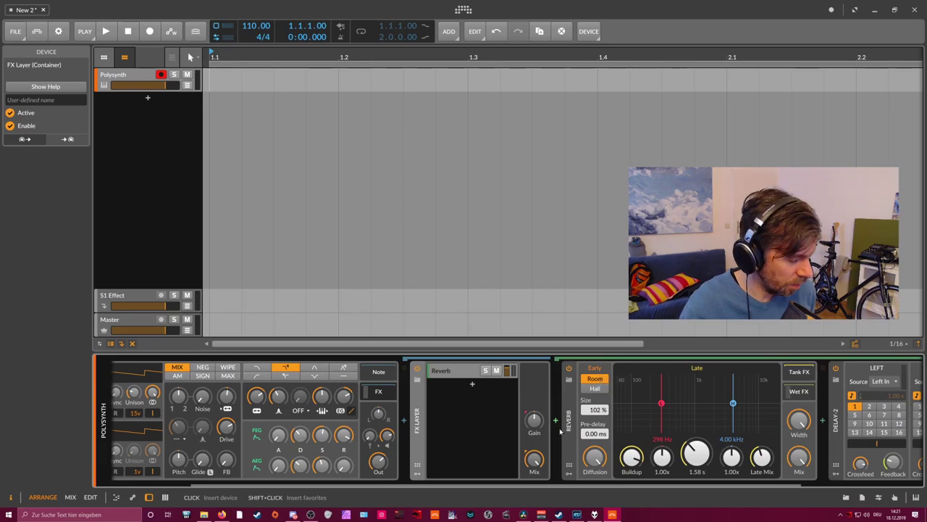
click(465, 373)
key(ctrl+d)
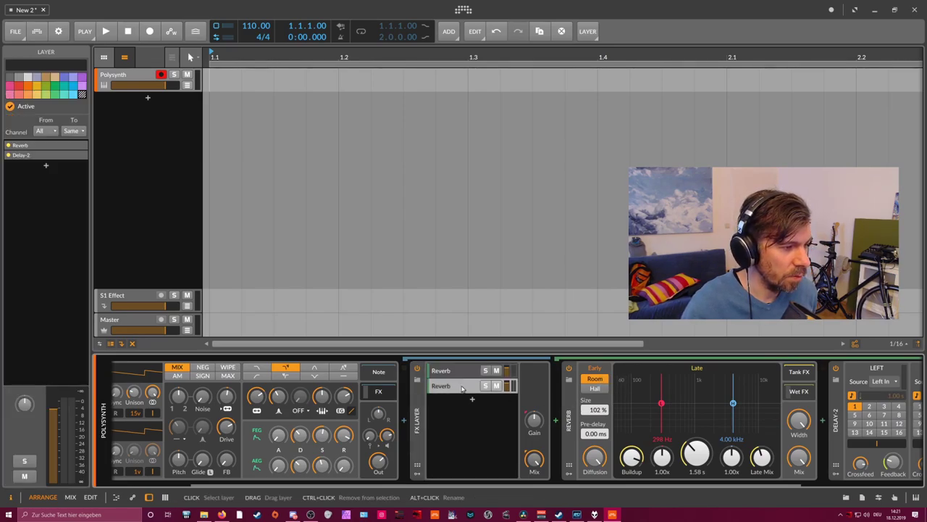
In the duplicated layer, set the reverb time to 5.67 s and the Delay-2 beats to 3 left and 4 right.
click(571, 407)
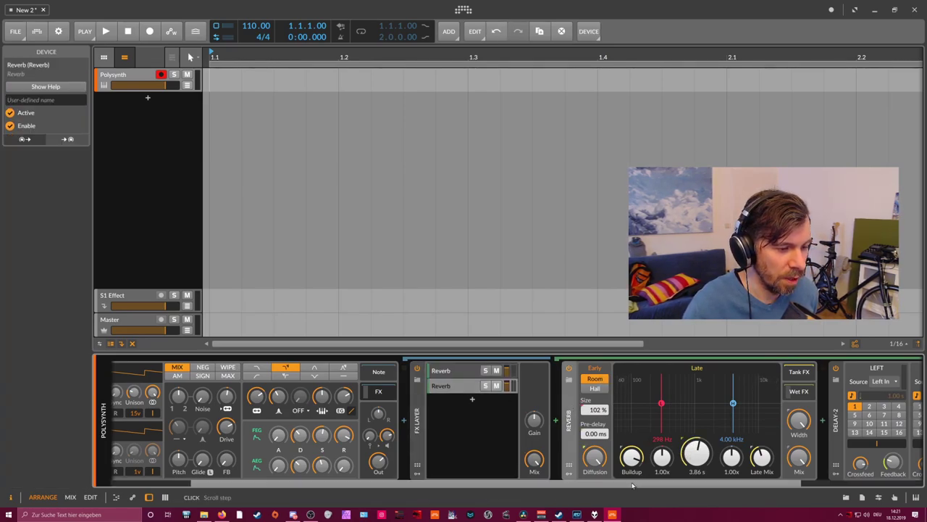
drag(697, 484, 785, 485)
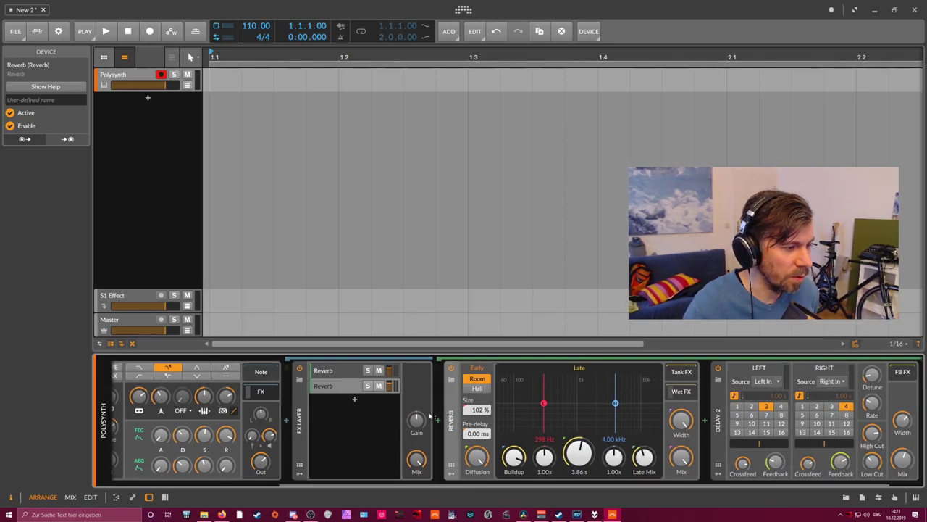
drag(578, 453, 577, 439)
drag(644, 457, 644, 443)
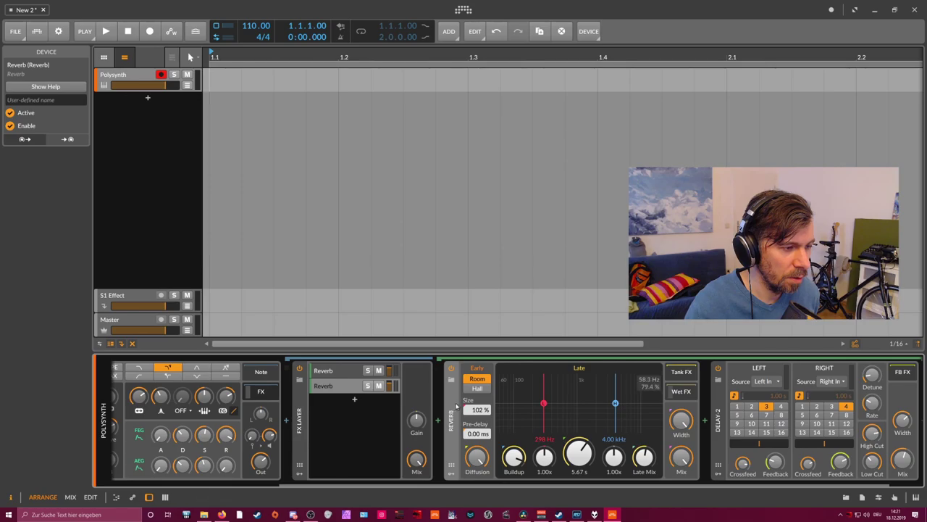
Duplicate the second Reverb layer and set the copy's reverb time to 1.49 s and late mix to 41.7 %.
click(342, 396)
scroll(354, 401, left, 3)
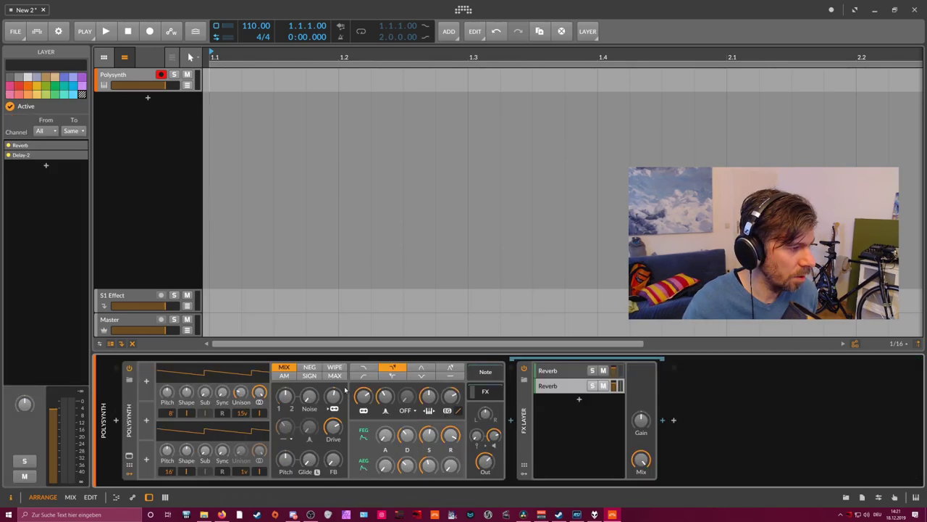
double_click(572, 413)
scroll(548, 482, right, 5)
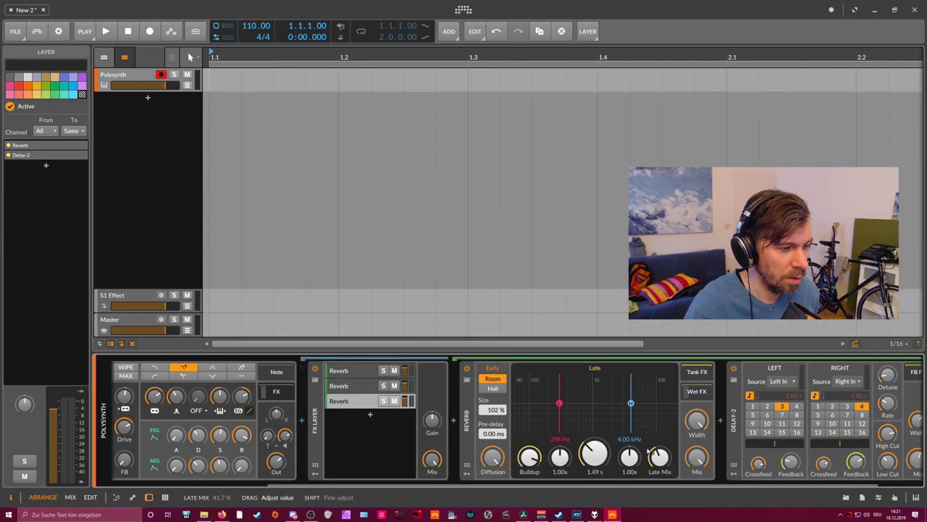
In the third layer, switch the Reverb to Hall with 200 % size and 4.71 s time, and set Delay-2 to 6 beats left, 3 right.
click(494, 390)
drag(494, 411, 494, 362)
drag(594, 460, 594, 424)
drag(637, 484, 677, 484)
click(719, 415)
click(798, 407)
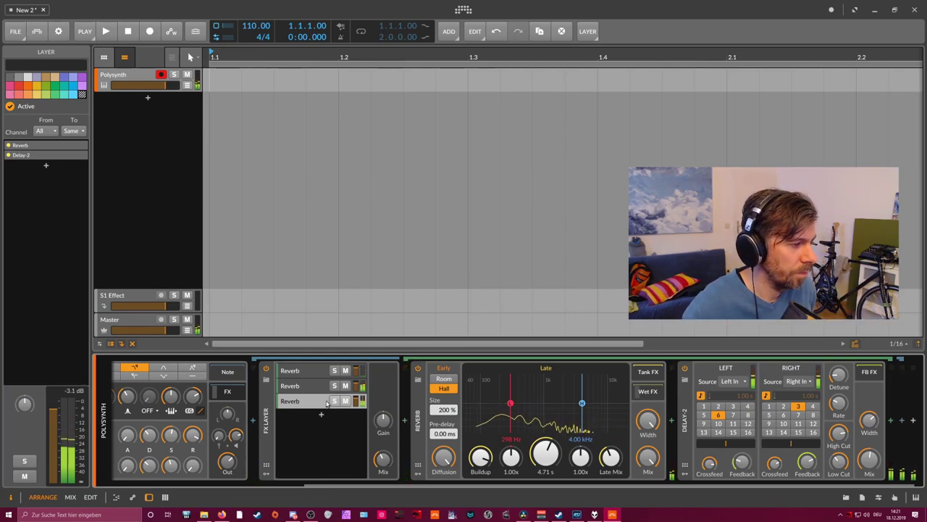
scroll(321, 402, left, 3)
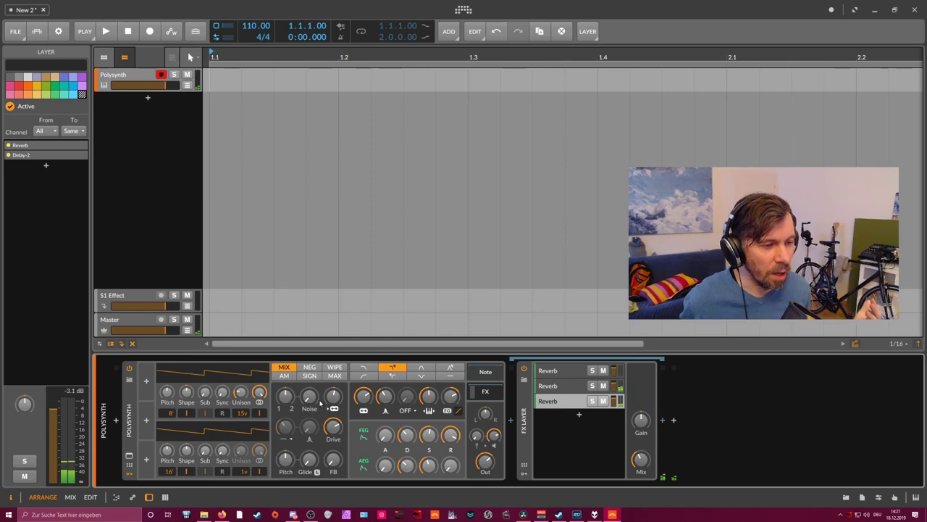